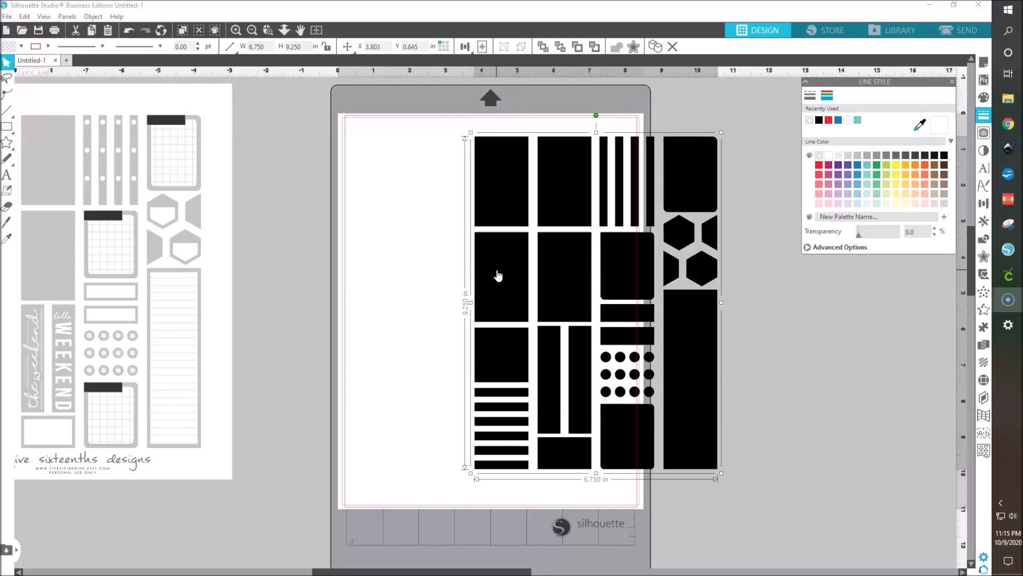
# Step: Move the black sticker box template back onto the page and center it on the page
pyautogui.moveTo(699, 370); pyautogui.dragTo(782, 389)
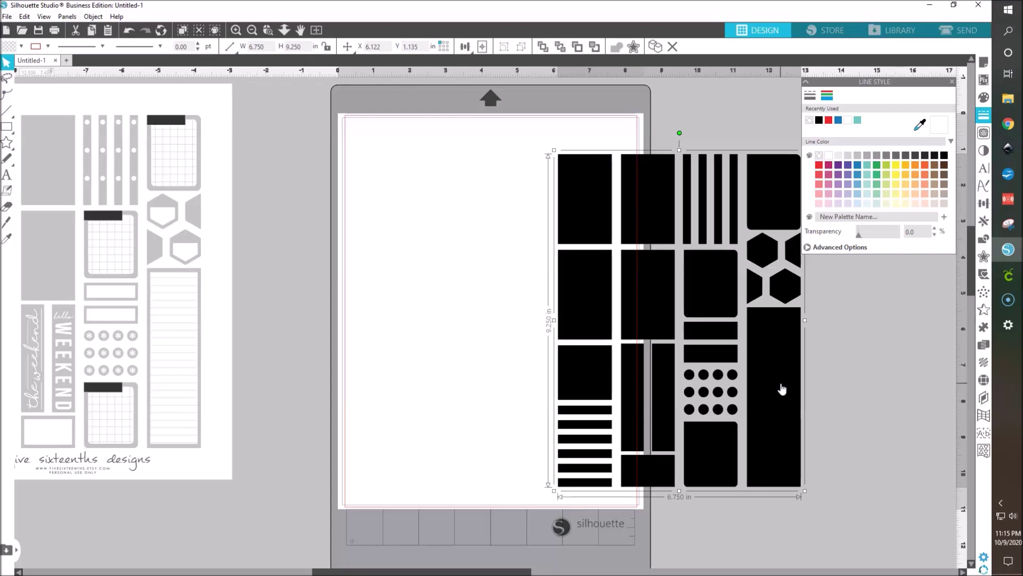
pyautogui.click(584, 446)
pyautogui.click(455, 382)
pyautogui.click(587, 299)
pyautogui.moveTo(587, 300); pyautogui.dragTo(441, 295)
pyautogui.click(207, 364)
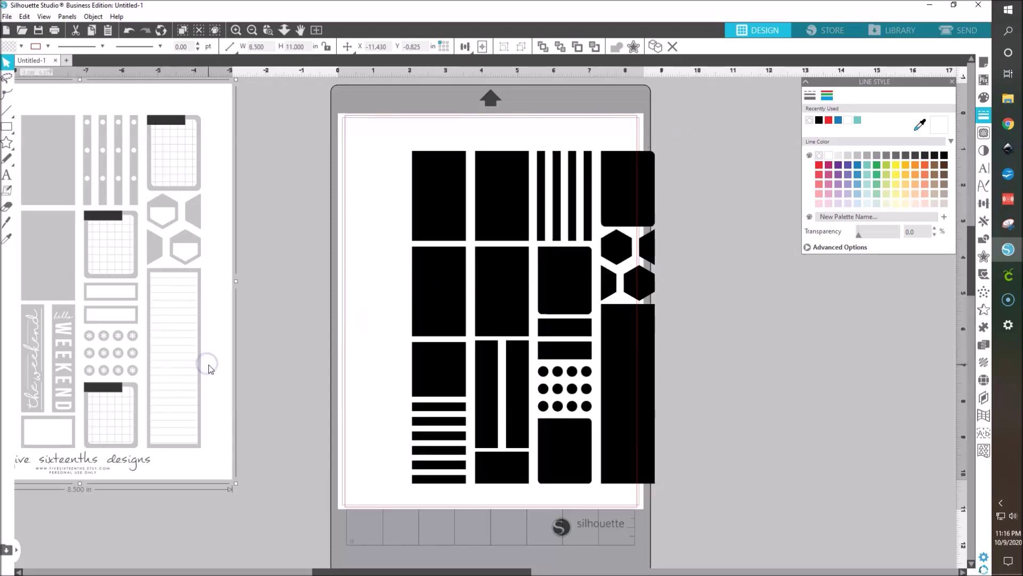
pyautogui.click(427, 307)
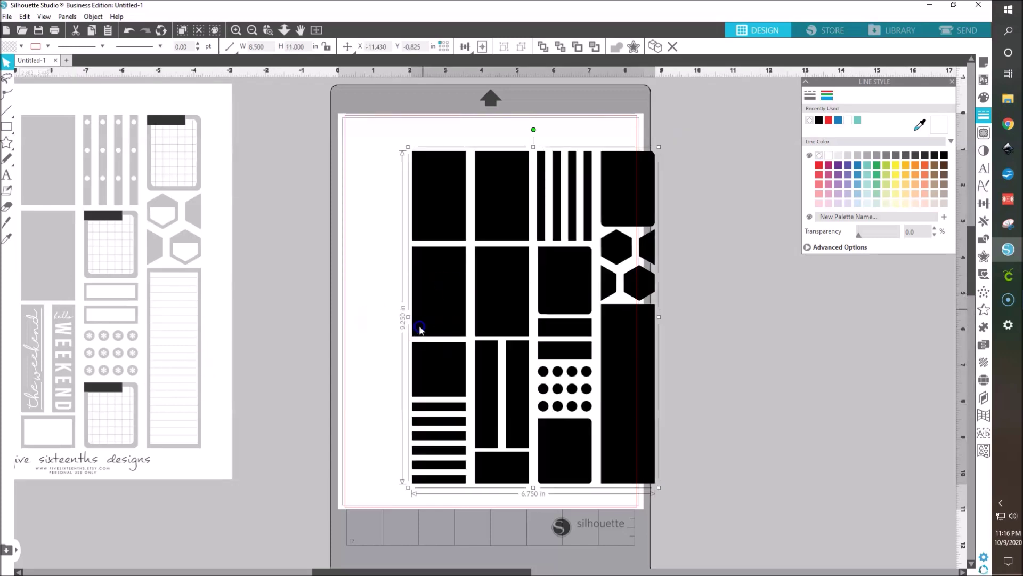
pyautogui.click(347, 46)
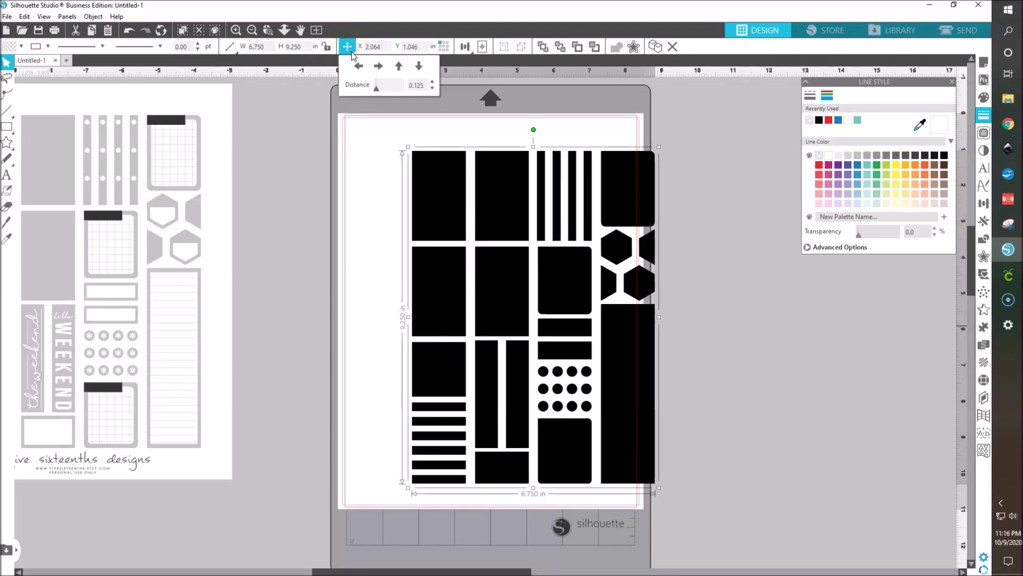
pyautogui.click(482, 46)
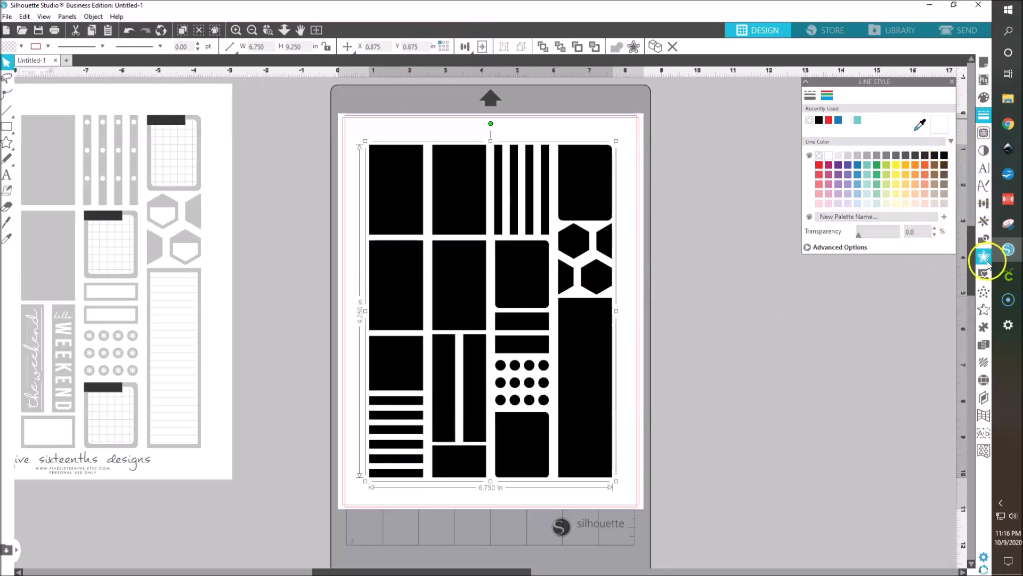
# Step: Trace the outer edges of the whole black template and move the original black image off the page, beside the mat
pyautogui.click(984, 133)
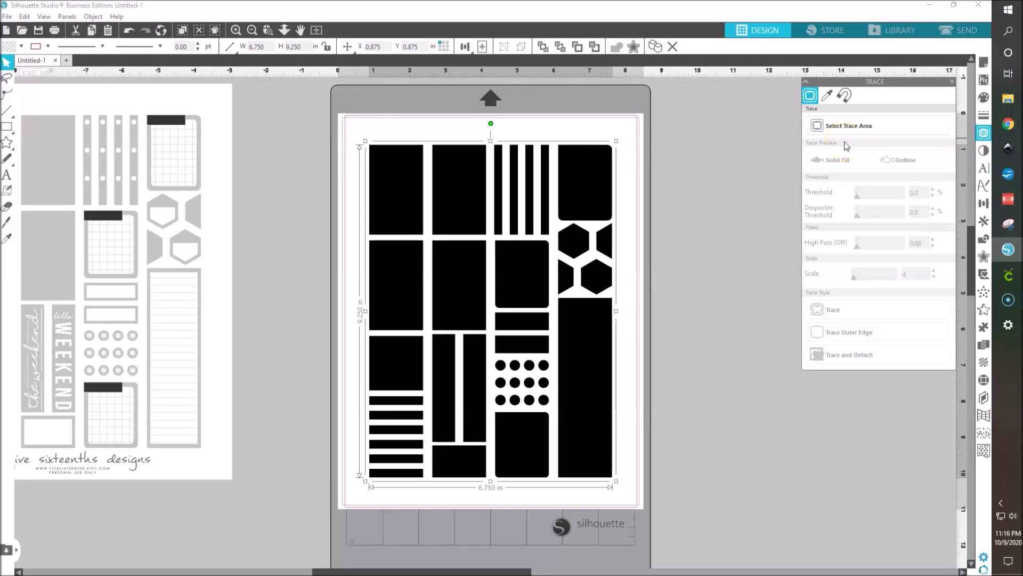
pyautogui.click(859, 127)
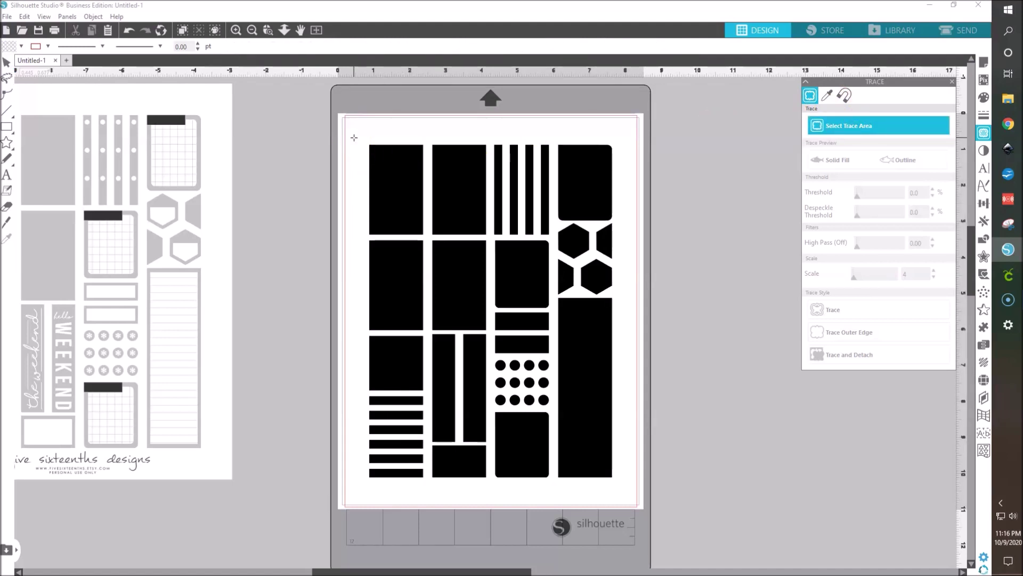
pyautogui.moveTo(354, 137)
pyautogui.mouseDown()
pyautogui.moveTo(434, 247)
pyautogui.moveTo(652, 485)
pyautogui.moveTo(630, 502)
pyautogui.mouseUp()
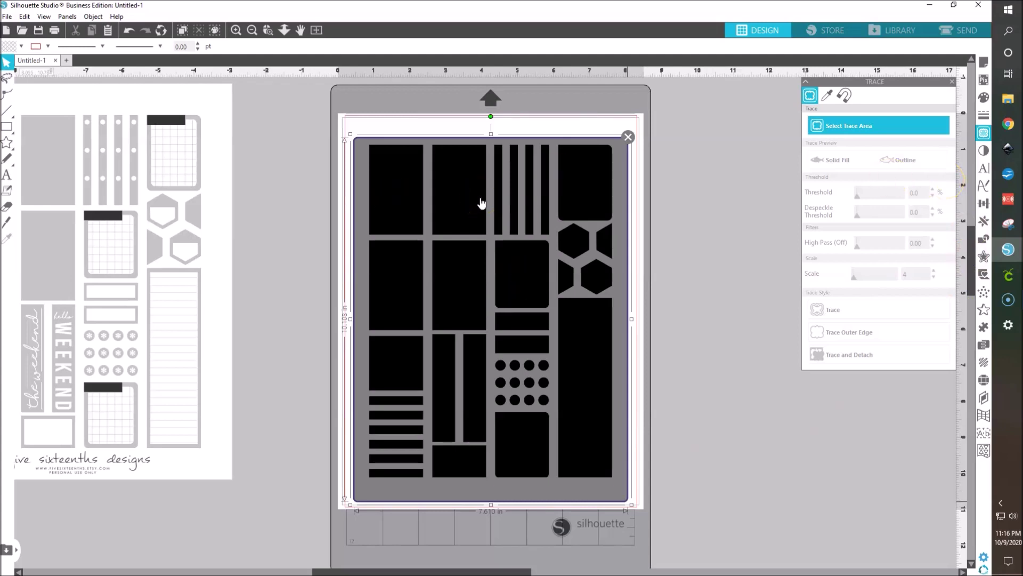
pyautogui.click(458, 199)
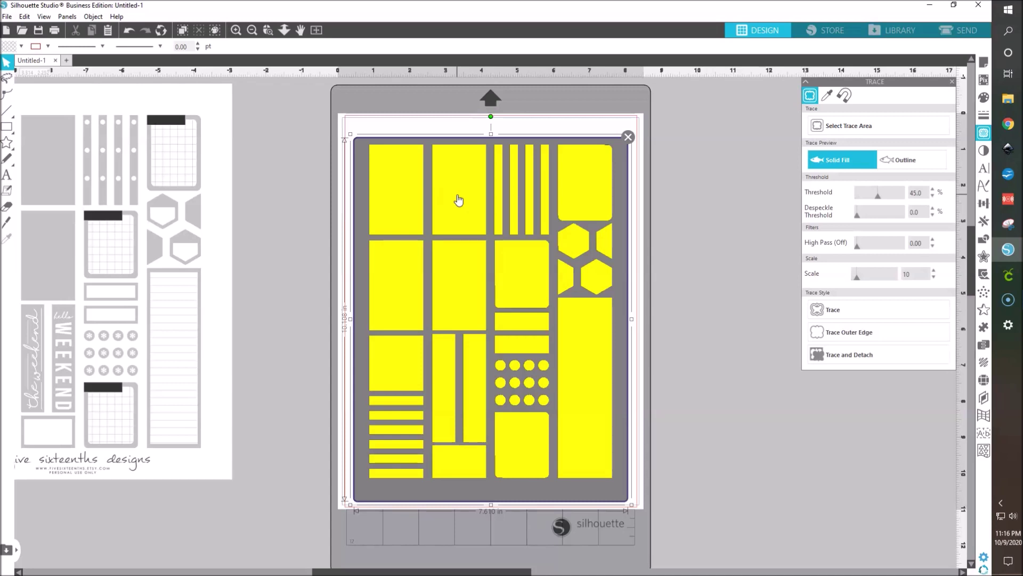
pyautogui.click(850, 334)
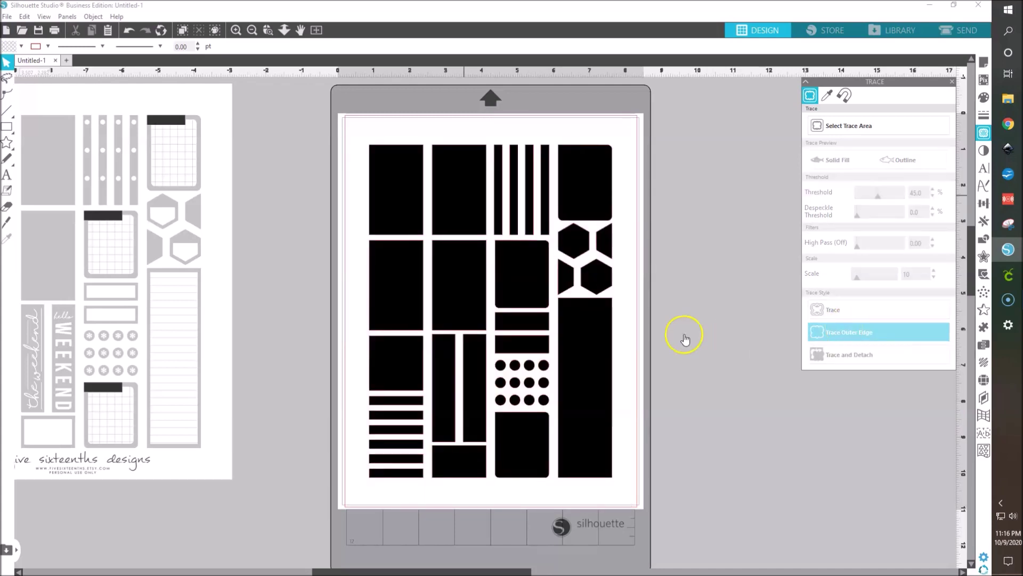
pyautogui.click(596, 380)
pyautogui.moveTo(596, 380)
pyautogui.mouseDown()
pyautogui.moveTo(845, 464)
pyautogui.moveTo(756, 423)
pyautogui.mouseUp()
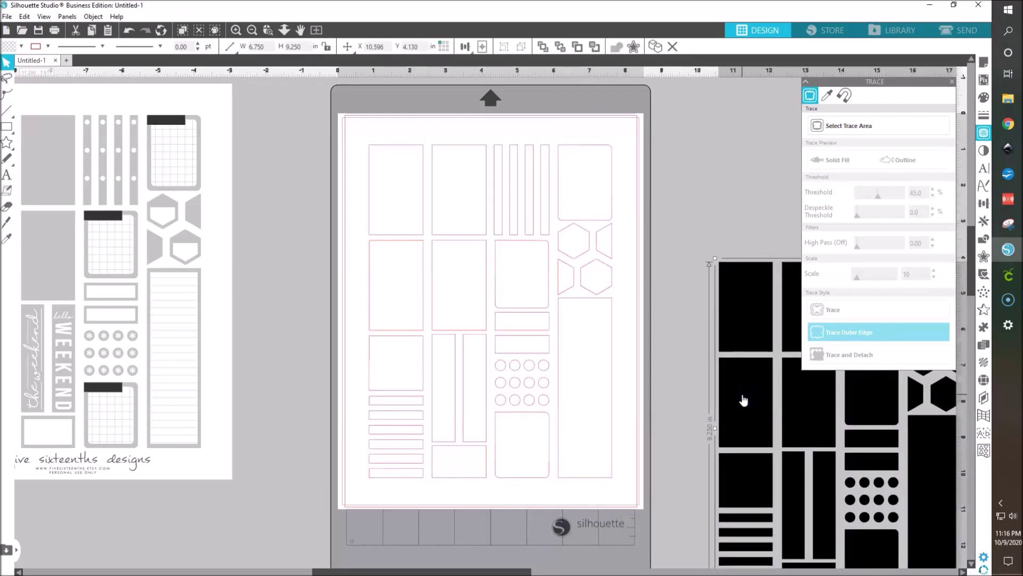
# Step: Release the compound path of the traced sticker outlines so each box is a separate shape
pyautogui.click(559, 422)
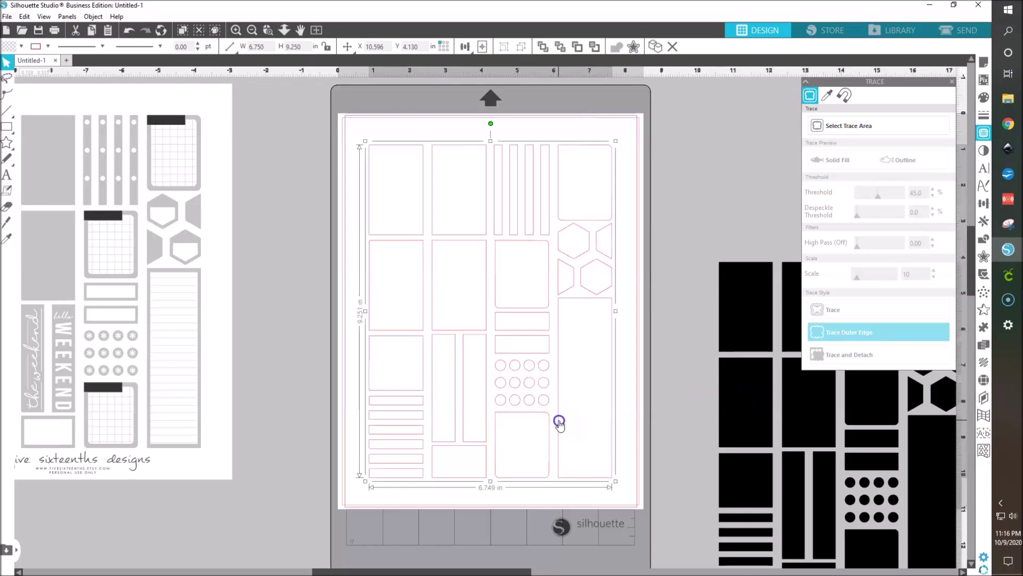
pyautogui.rightClick(559, 424)
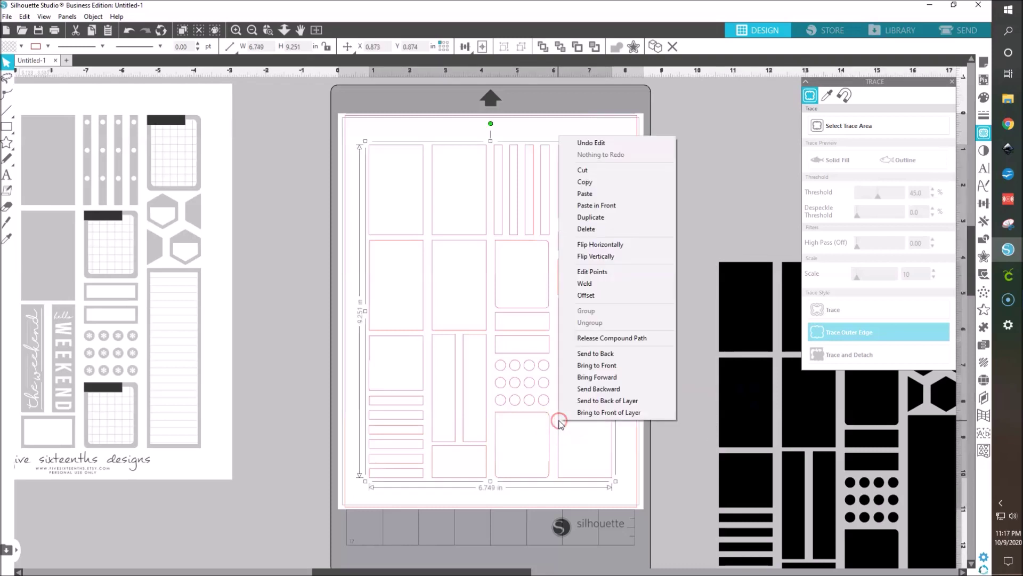
pyautogui.click(587, 339)
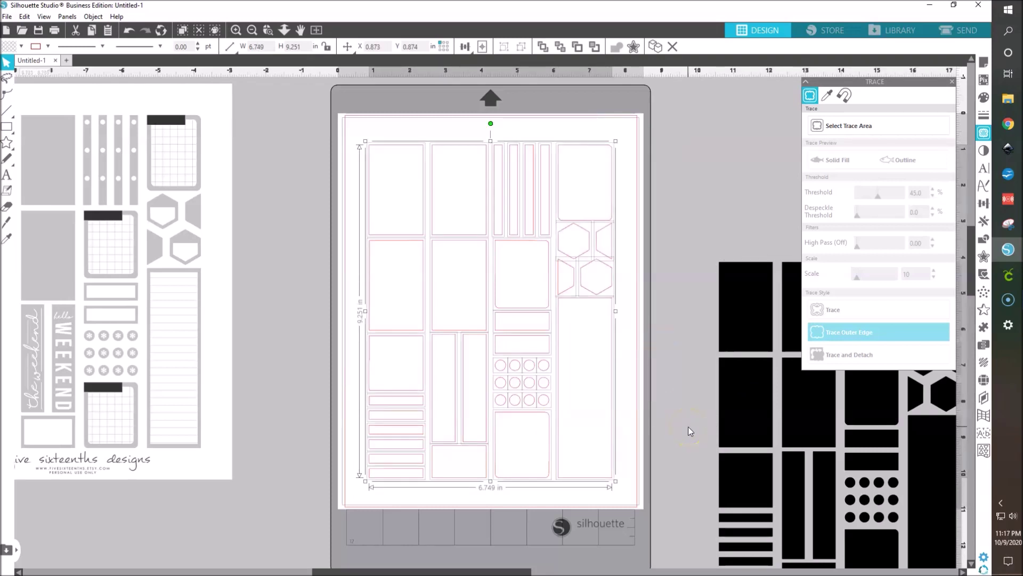
pyautogui.click(689, 426)
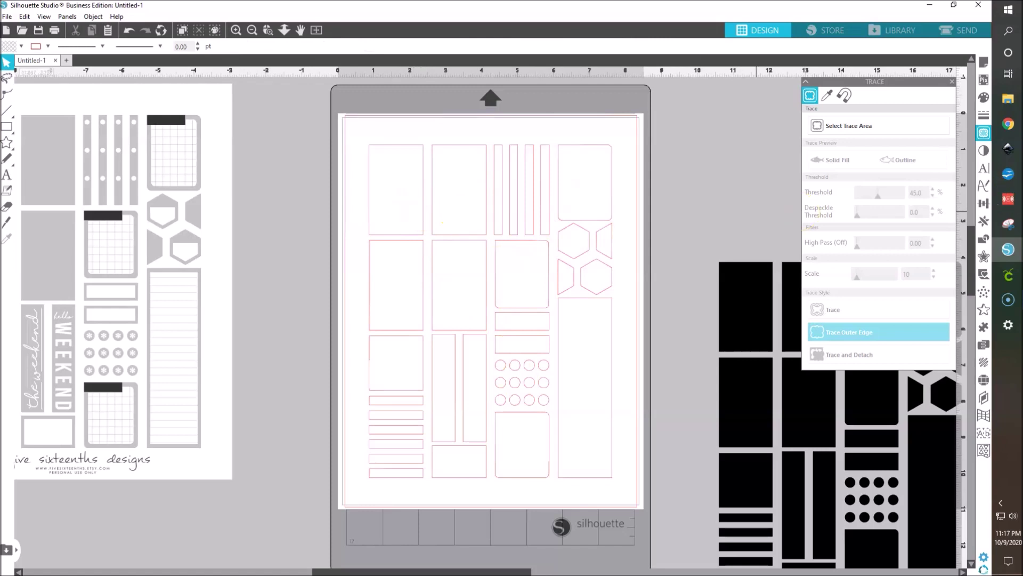
# Step: Switch to File Explorer, show the Downloads folder, and place its window beside the traced boxes
pyautogui.click(1007, 101)
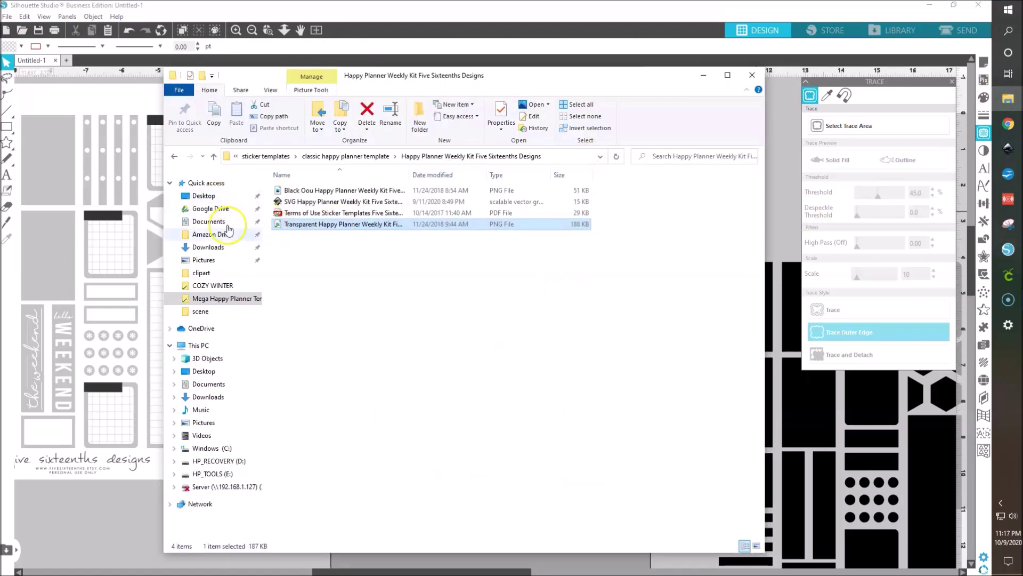
pyautogui.click(214, 248)
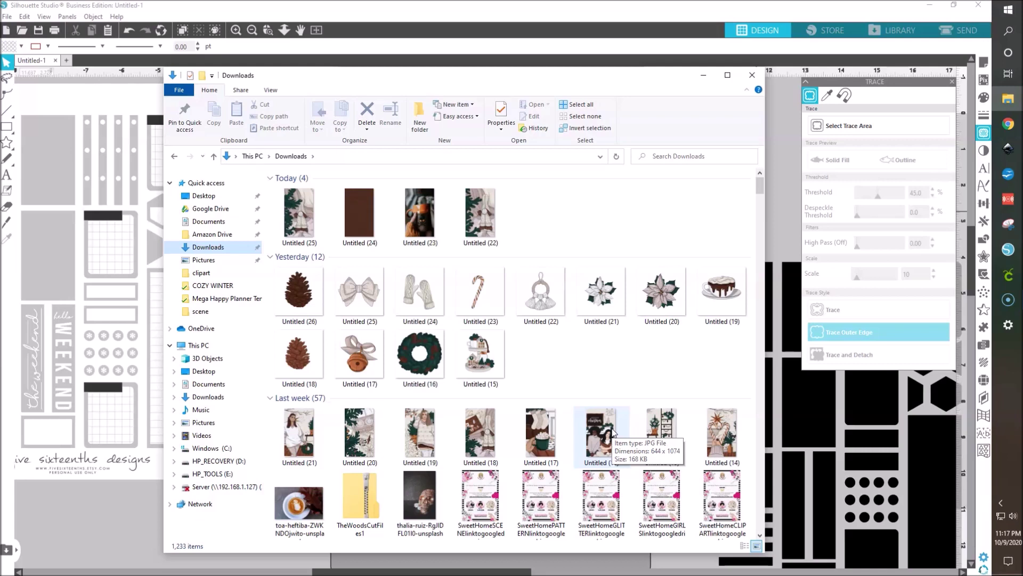
pyautogui.moveTo(605, 75); pyautogui.dragTo(1022, 100)
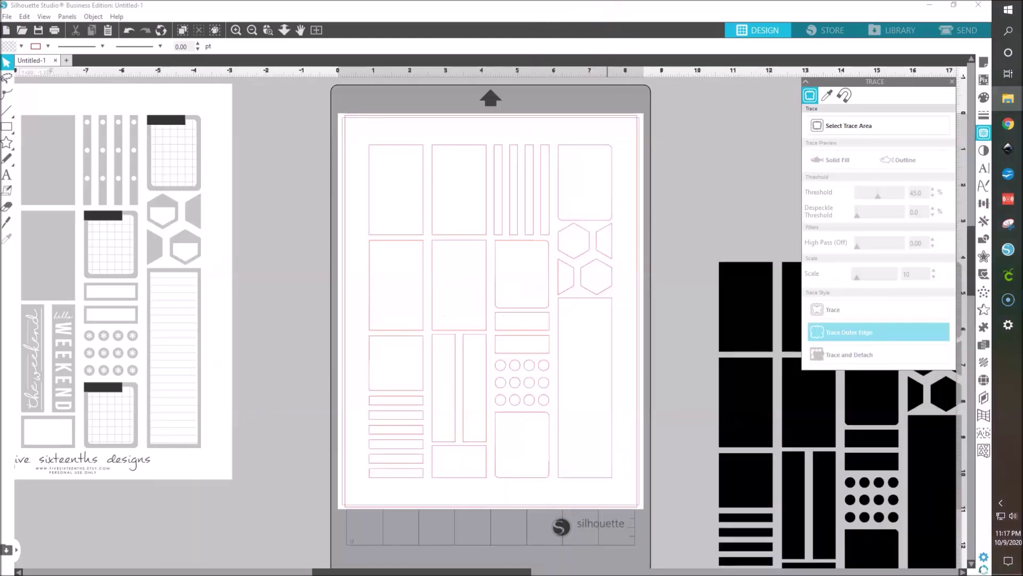
pyautogui.click(1008, 99)
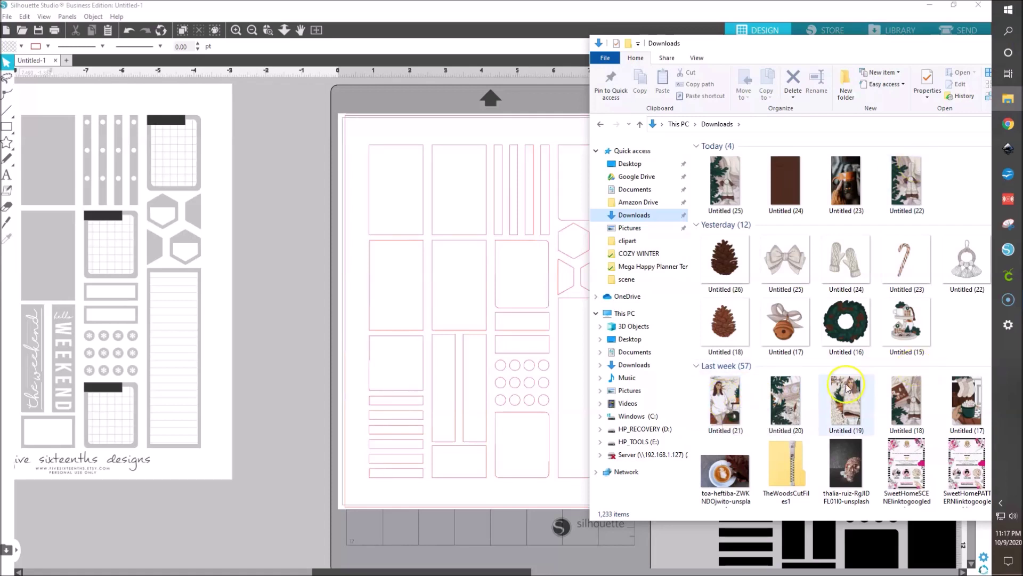
# Step: Fill the first box of the upper row with the image Untitled (20) and the second with Untitled (19)
pyautogui.click(785, 401)
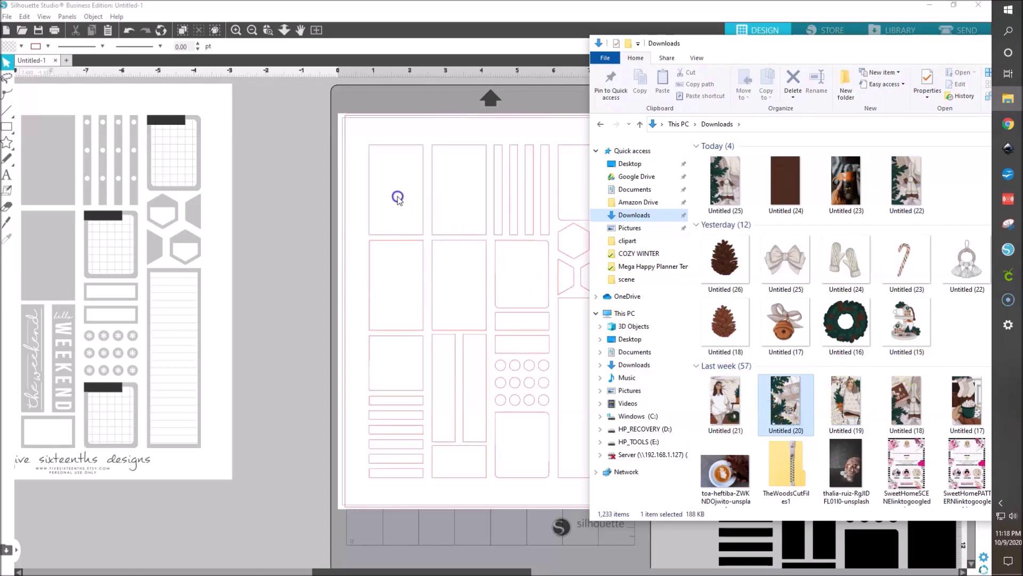
pyautogui.moveTo(395, 196); pyautogui.dragTo(374, 195)
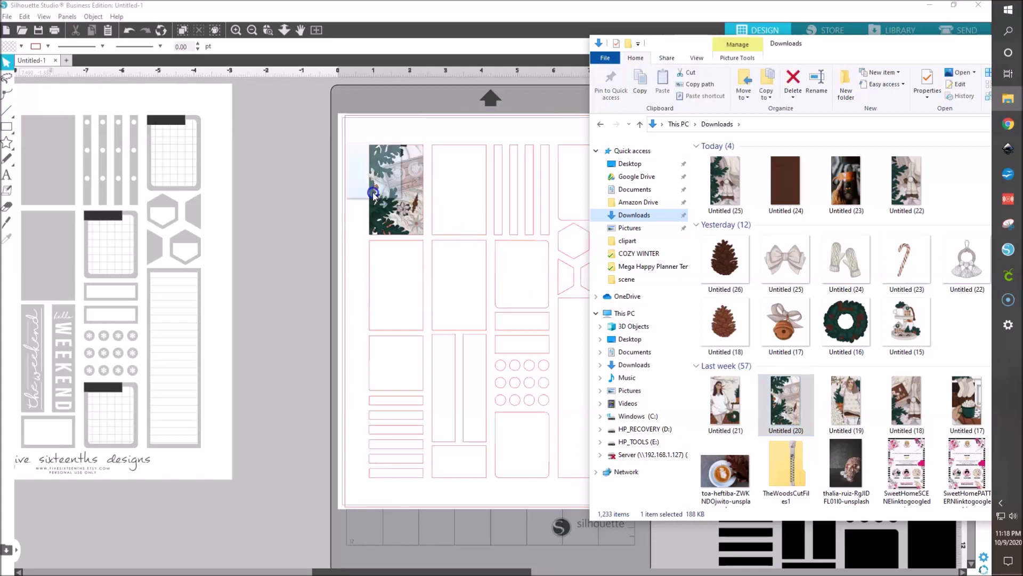
pyautogui.click(409, 188)
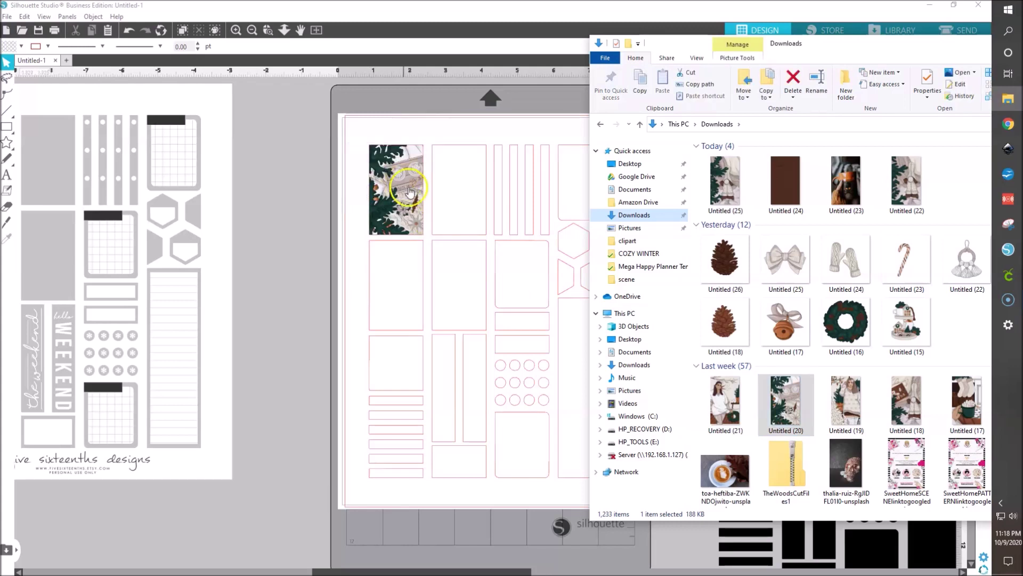
pyautogui.click(850, 402)
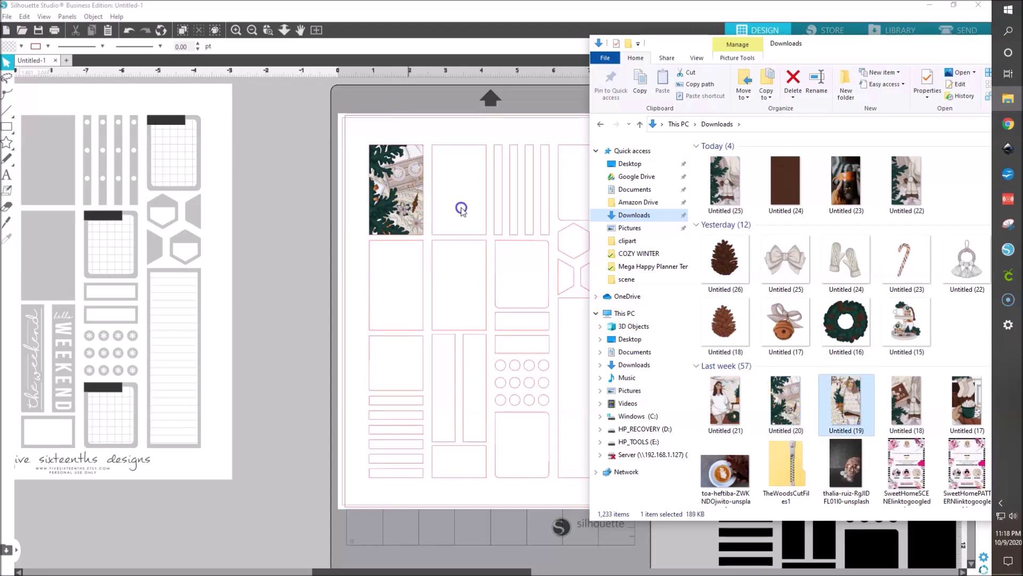
pyautogui.moveTo(461, 209); pyautogui.dragTo(461, 202)
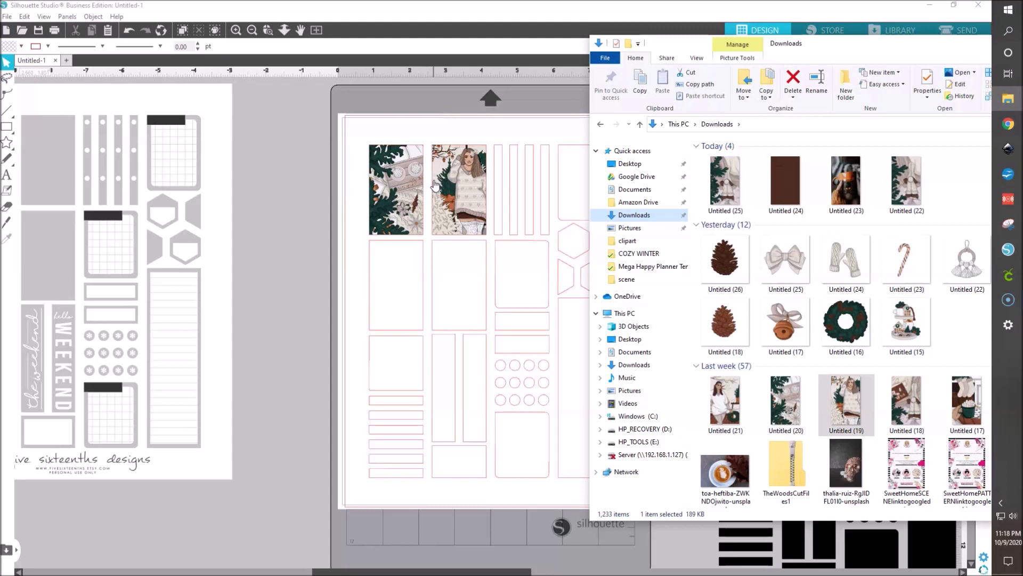
# Step: Bring the coffee cup photo from Downloads onto the empty workspace outside the mat as a separate image
pyautogui.click(734, 477)
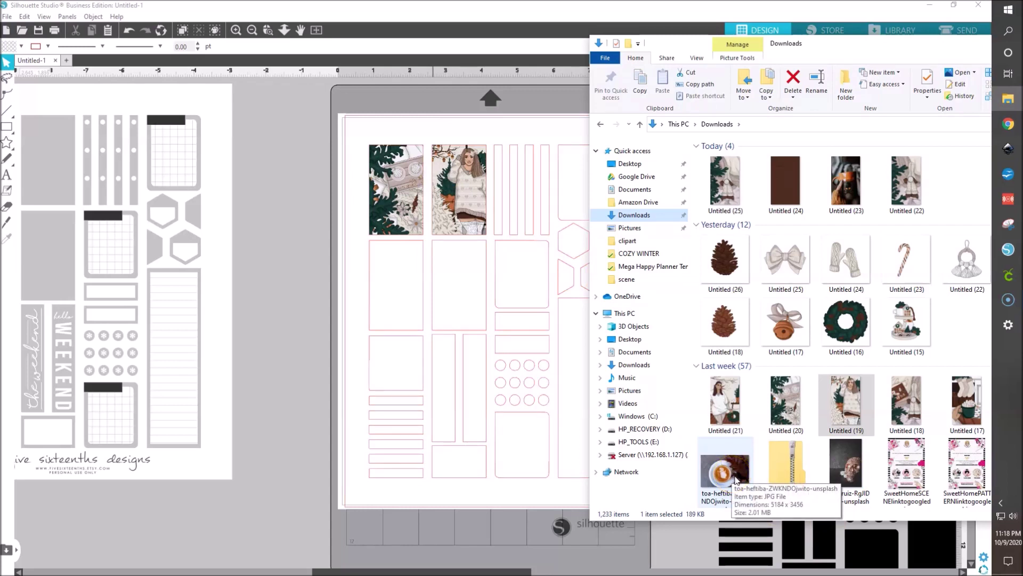
pyautogui.click(622, 471)
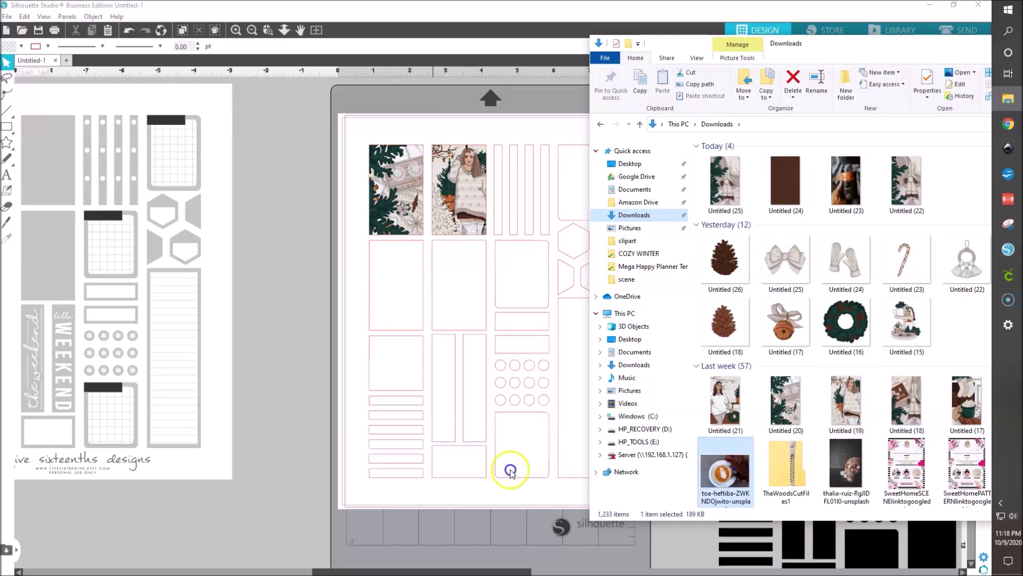
pyautogui.click(260, 533)
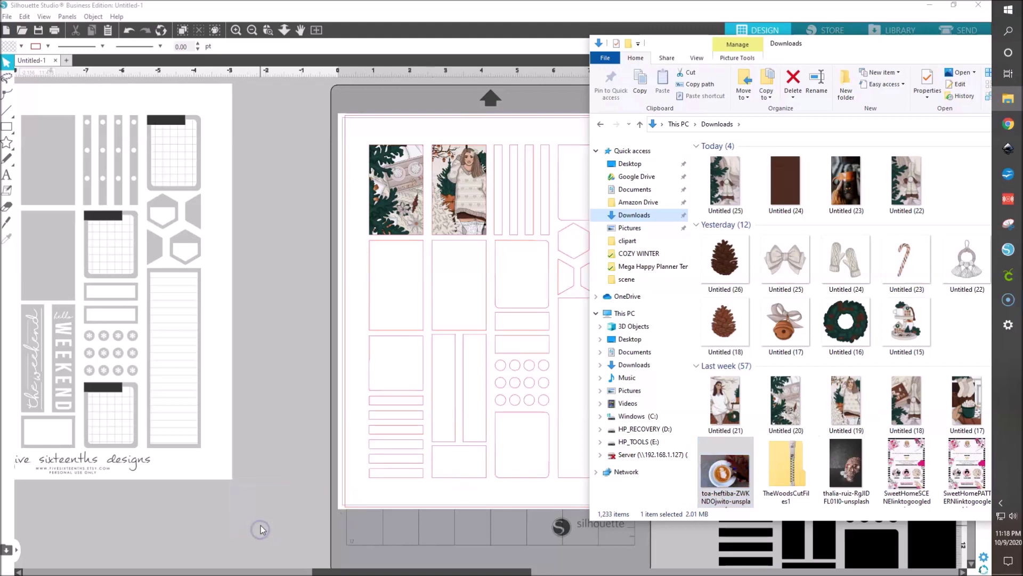
pyautogui.click(274, 431)
pyautogui.click(1008, 98)
pyautogui.moveTo(725, 469); pyautogui.dragTo(235, 509)
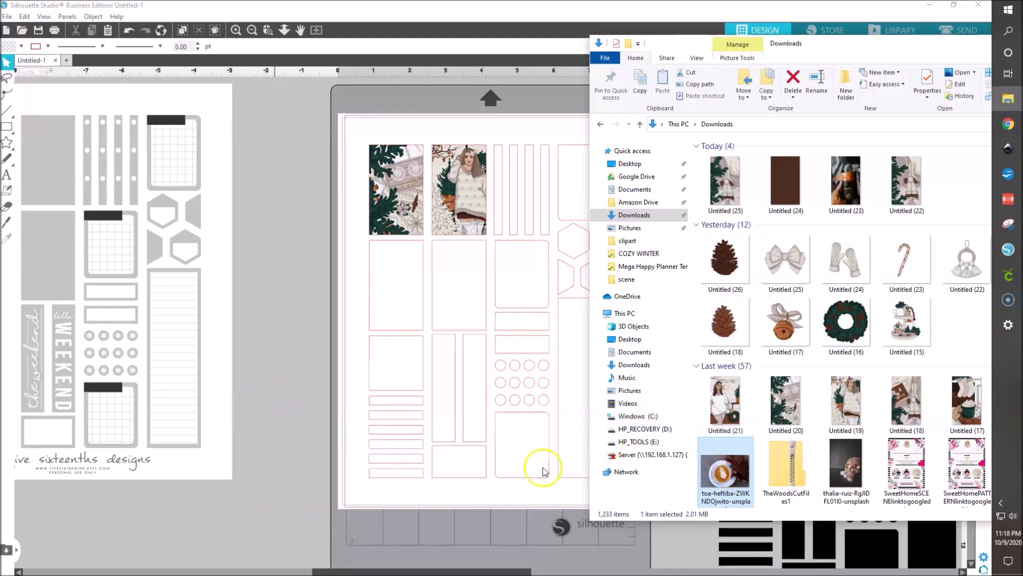
pyautogui.moveTo(719, 472); pyautogui.dragTo(275, 512)
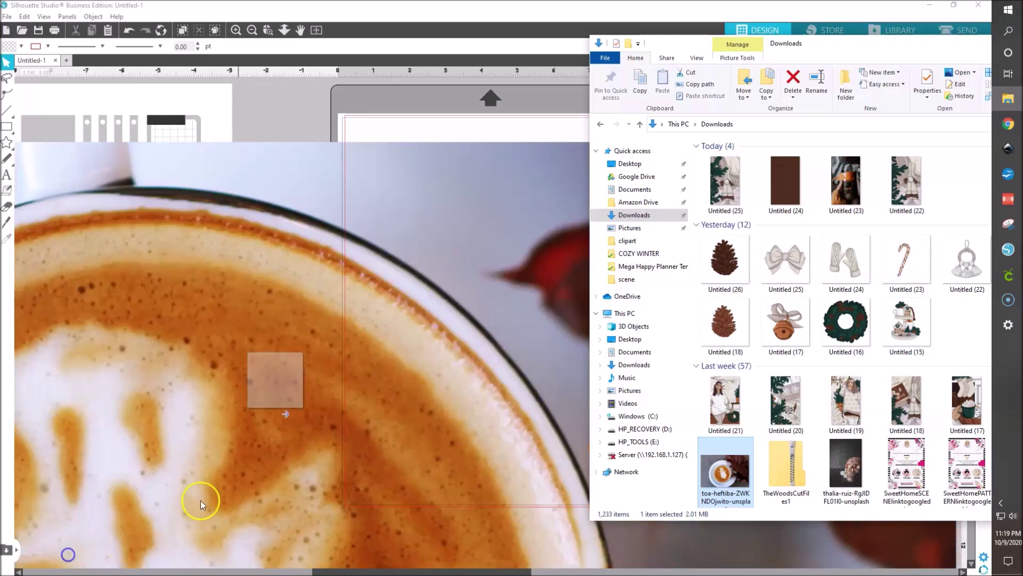
# Step: Scale the coffee cup photo down to about 6.1 by 4.07 in and send it behind the other objects
pyautogui.moveTo(866, 41); pyautogui.dragTo(866, 86)
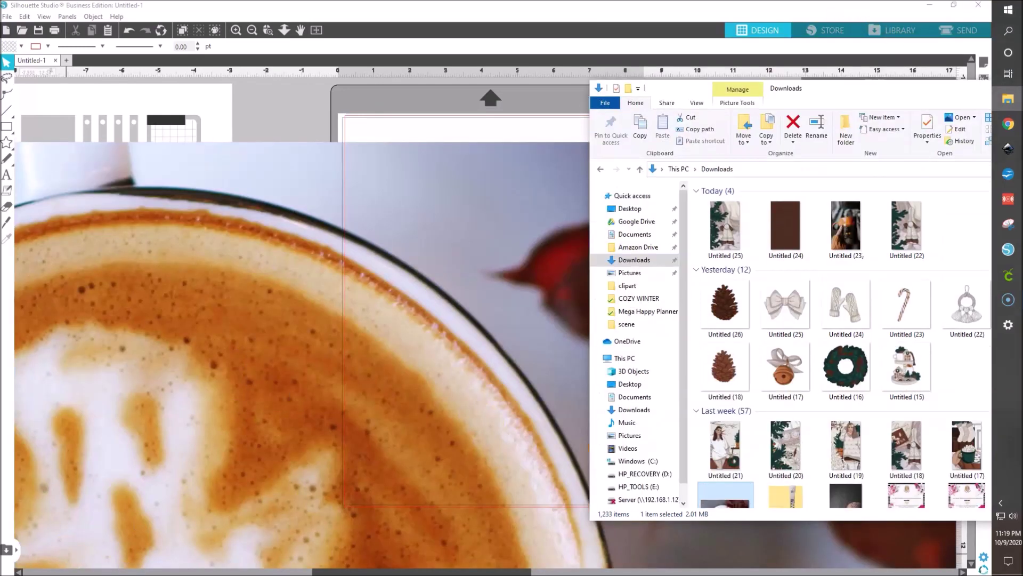
pyautogui.click(944, 69)
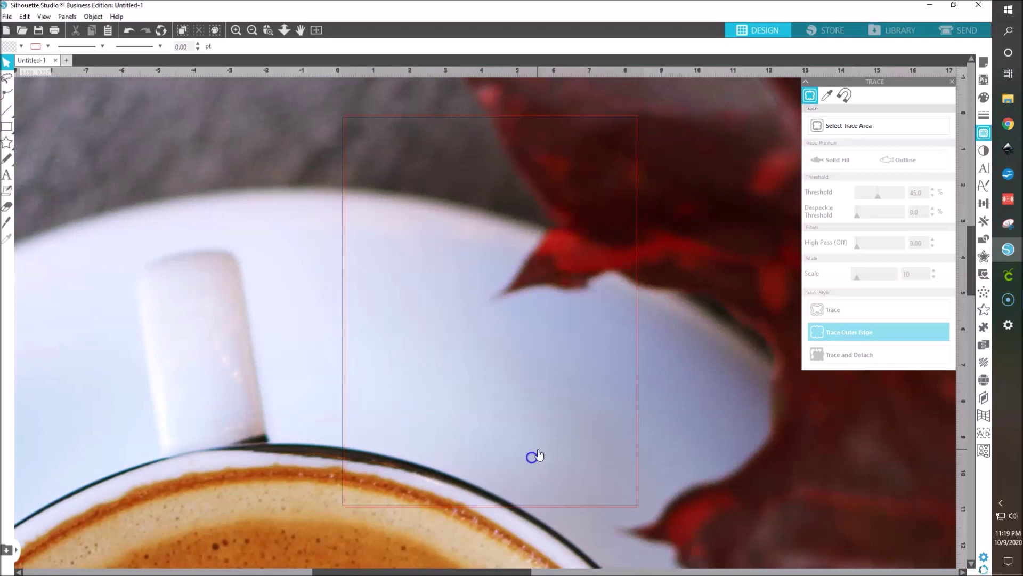
pyautogui.click(357, 406)
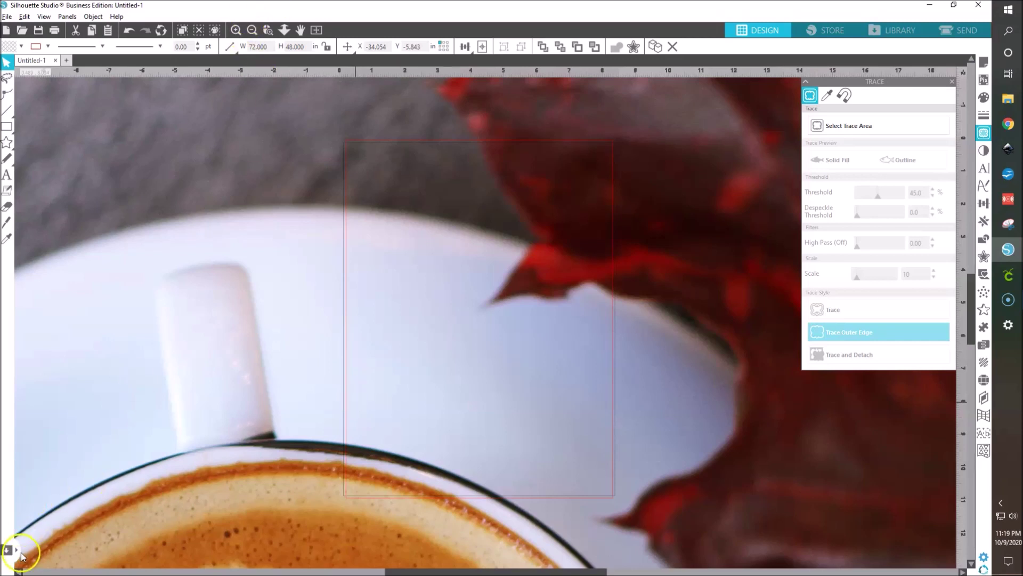
pyautogui.click(21, 555)
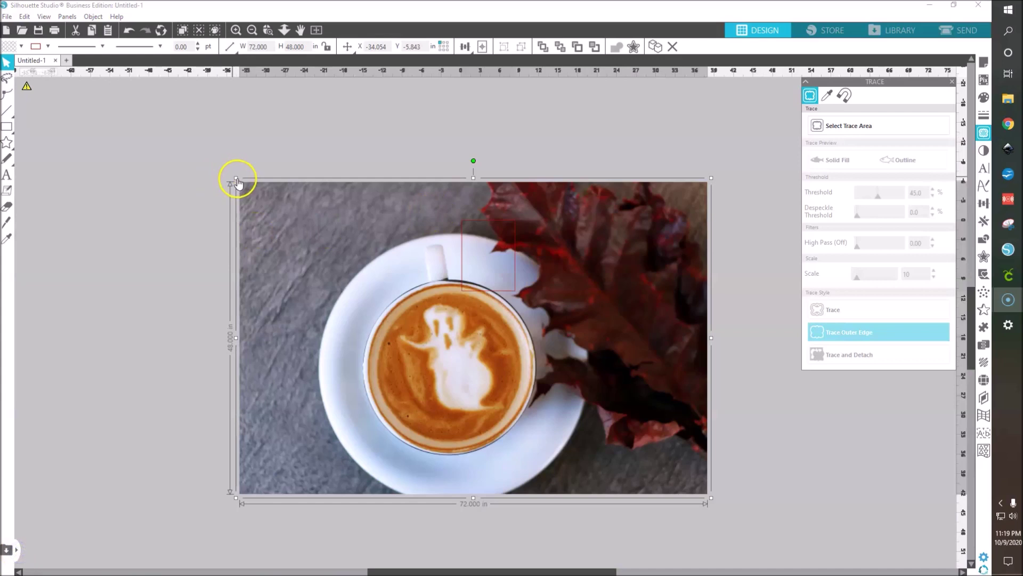
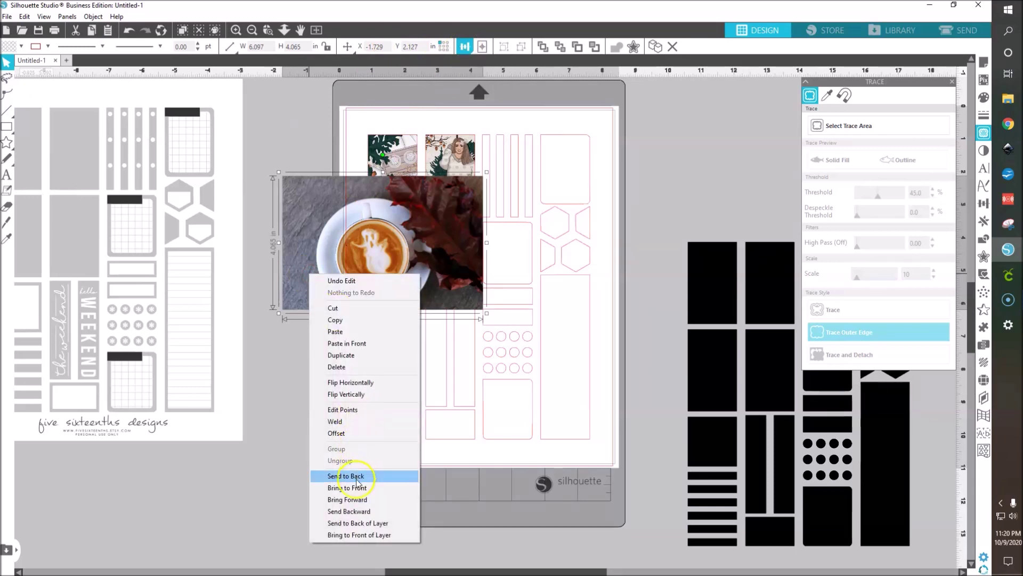
pyautogui.click(346, 475)
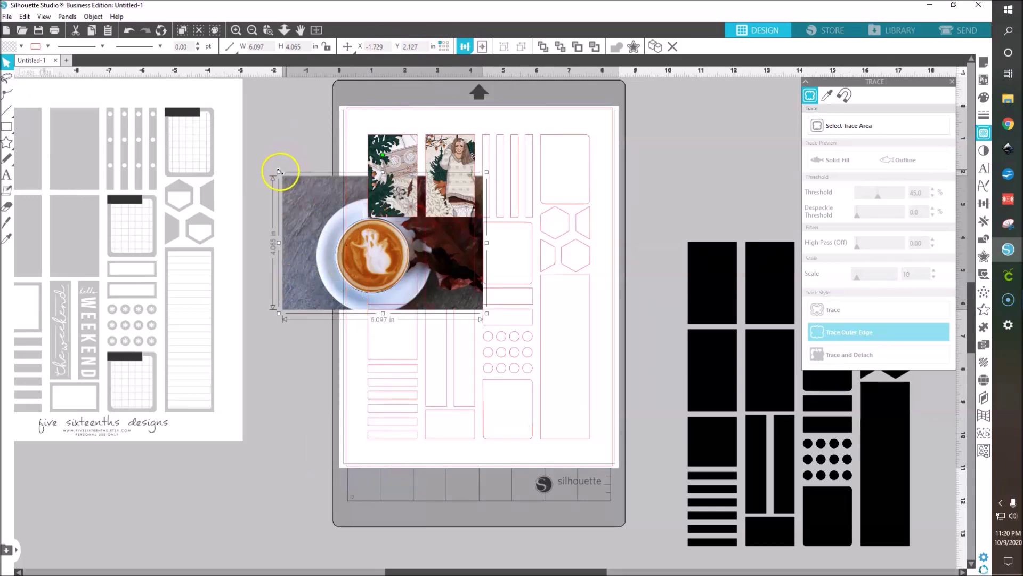
# Step: Scale the coffee cup photo down to about 4.09 by 2.72 in and position it over the first box of the second row
pyautogui.moveTo(278, 172); pyautogui.dragTo(336, 231)
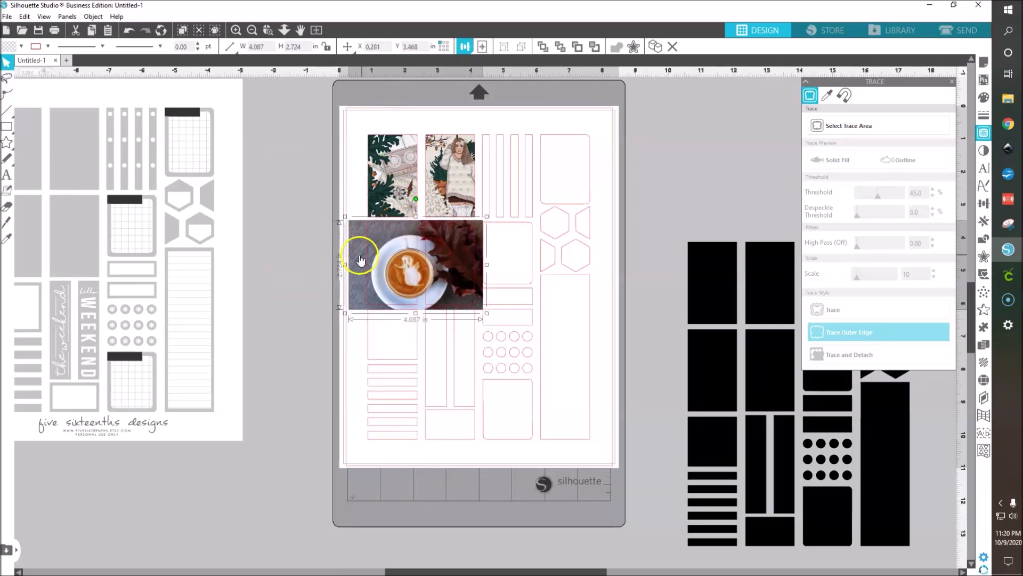
pyautogui.moveTo(358, 256); pyautogui.dragTo(359, 254)
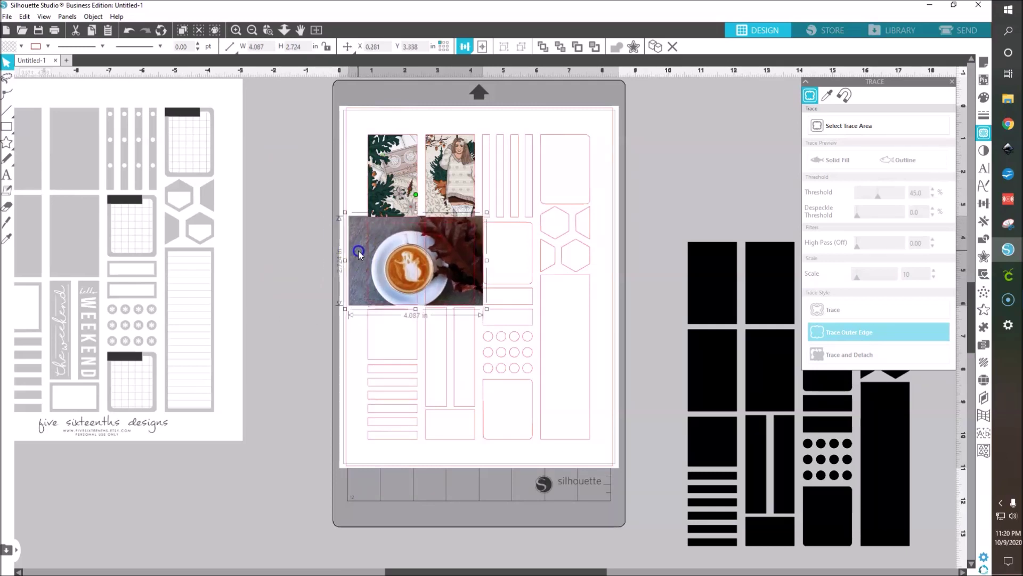
pyautogui.moveTo(359, 255); pyautogui.dragTo(358, 256)
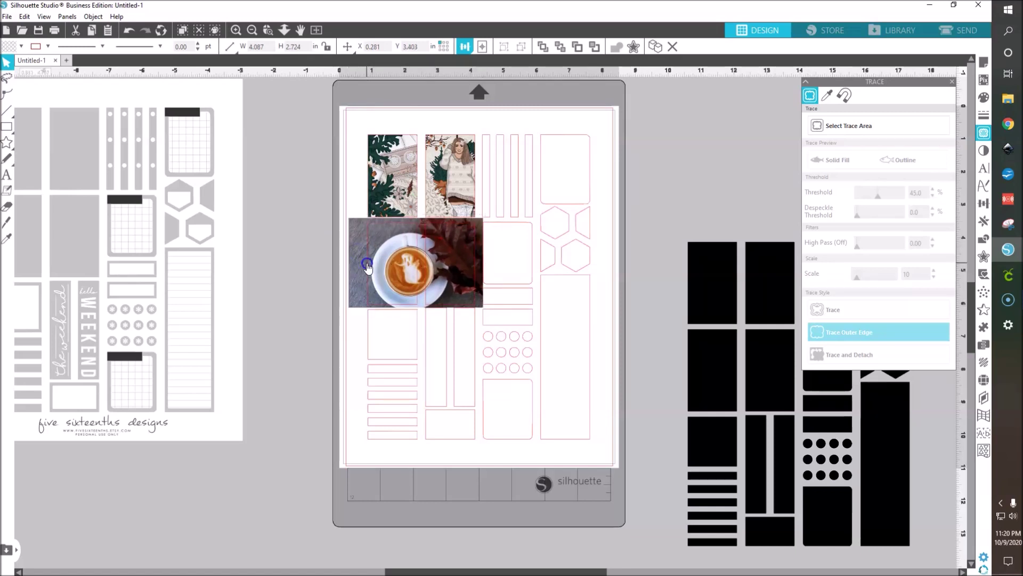
# Step: Select the coffee cup photo together with the second row's first box and crop the photo to that box
pyautogui.click(369, 268)
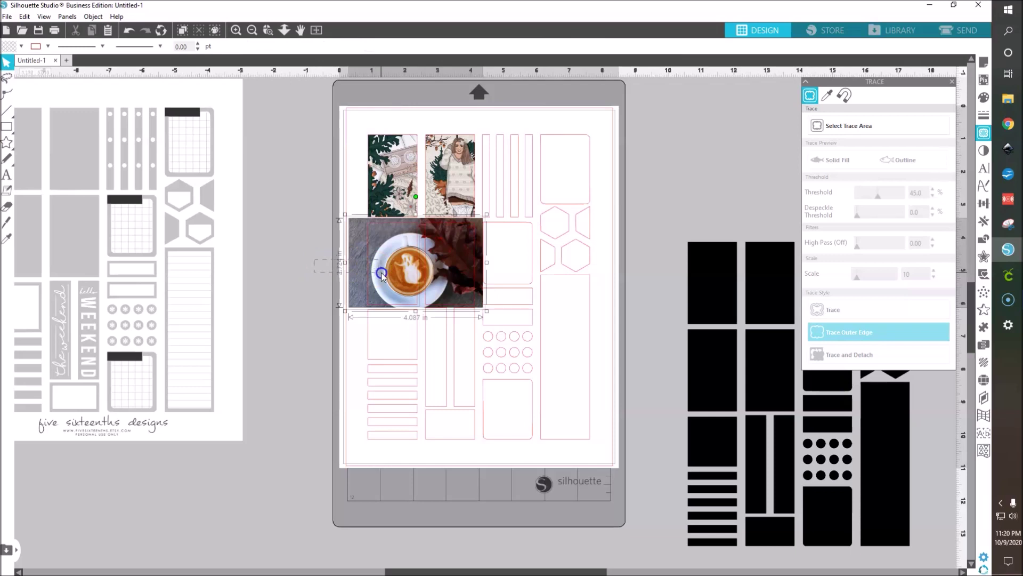
pyautogui.click(356, 260)
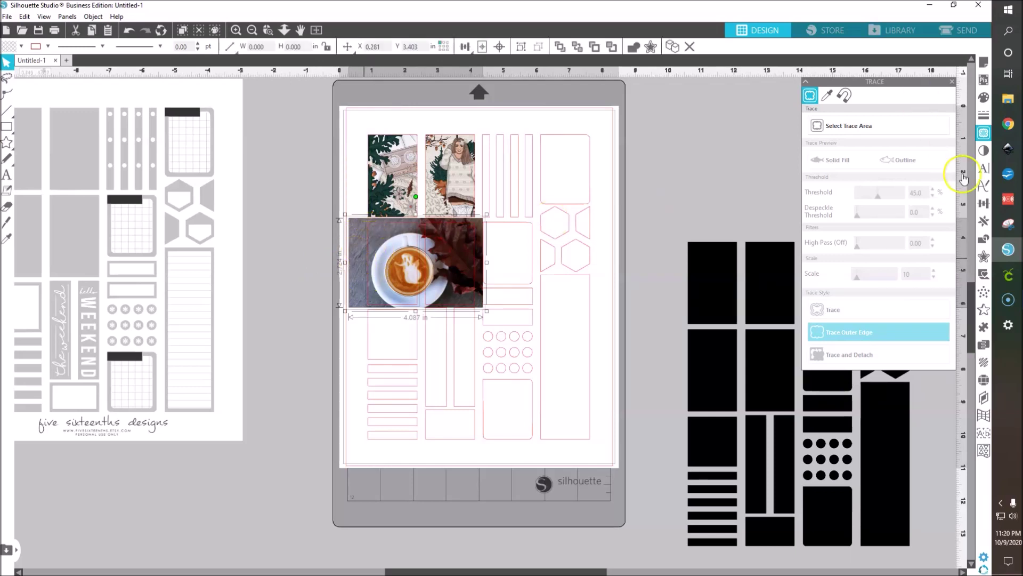
pyautogui.click(984, 241)
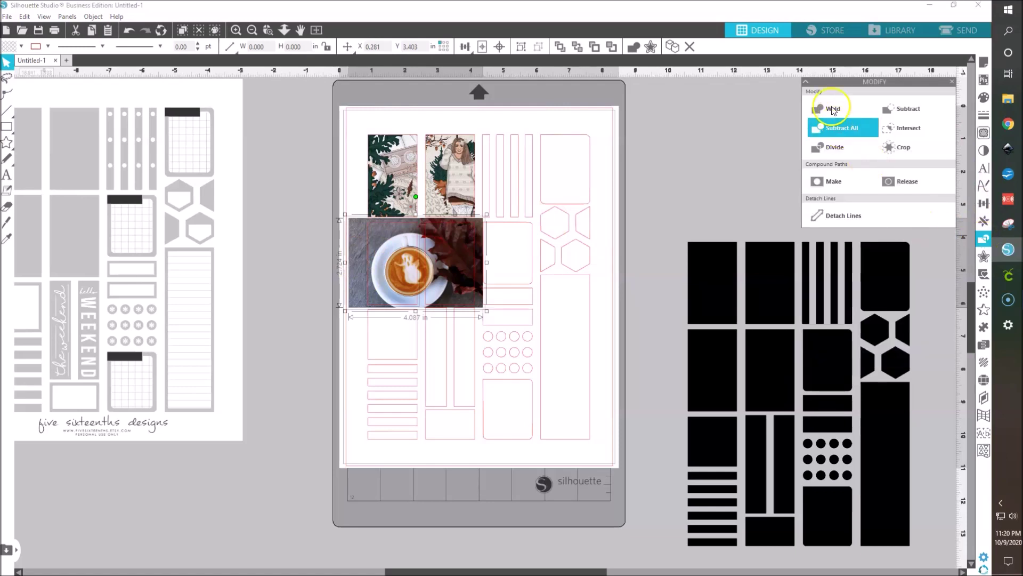
pyautogui.click(832, 107)
pyautogui.click(893, 151)
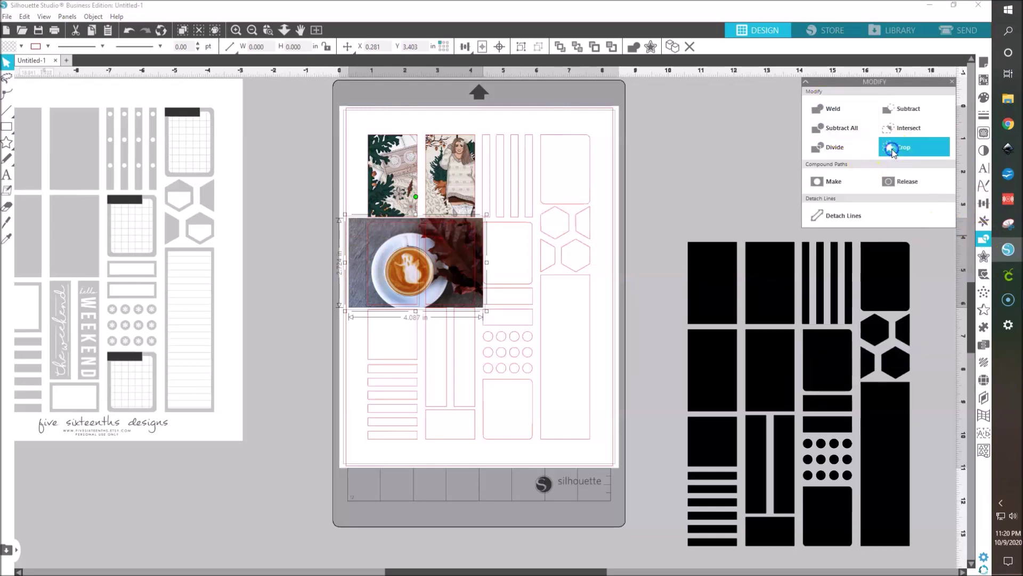
pyautogui.click(331, 344)
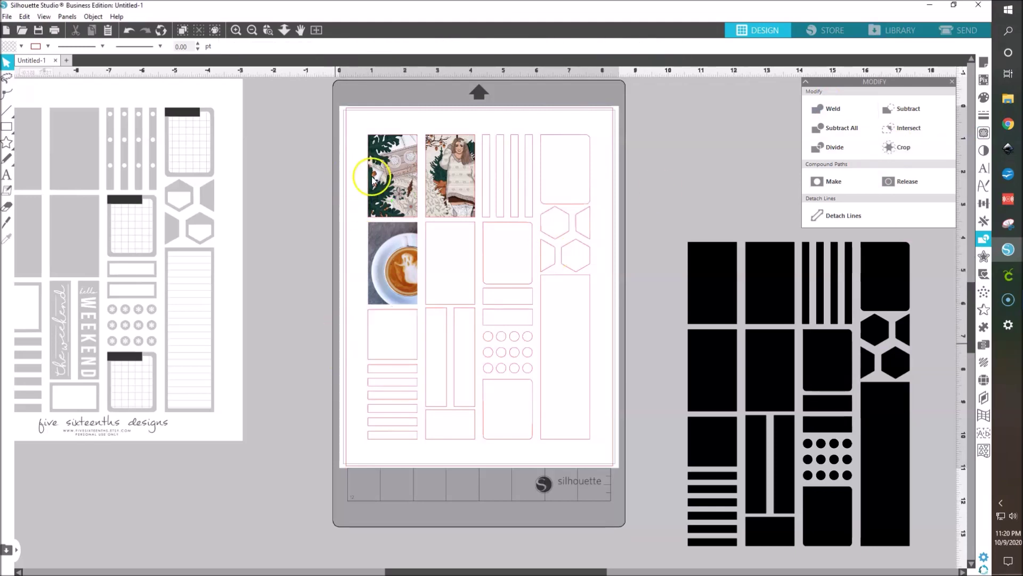
# Step: Apply a red line colour to the cropped coffee cup photo
pyautogui.click(382, 274)
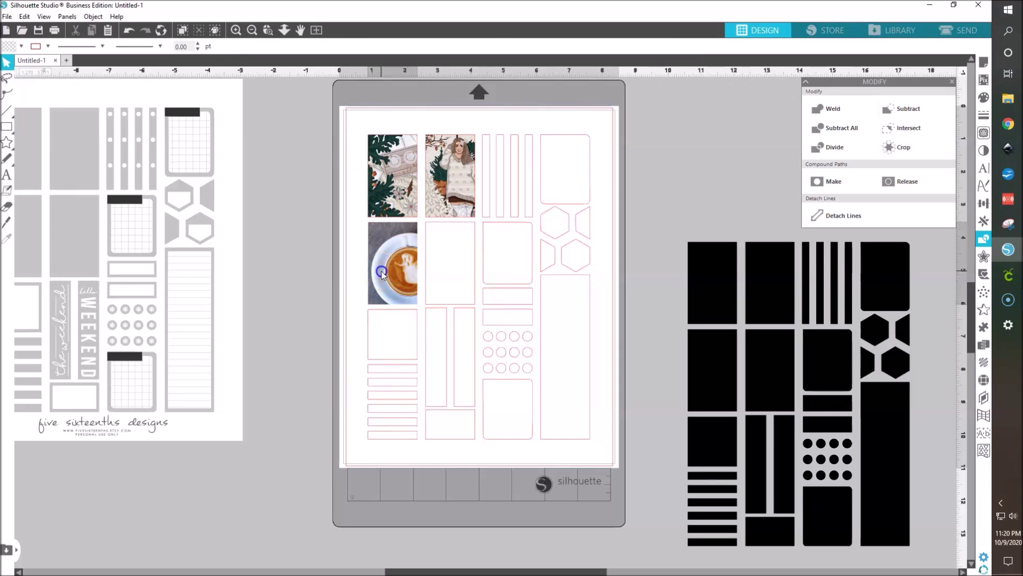
pyautogui.click(984, 116)
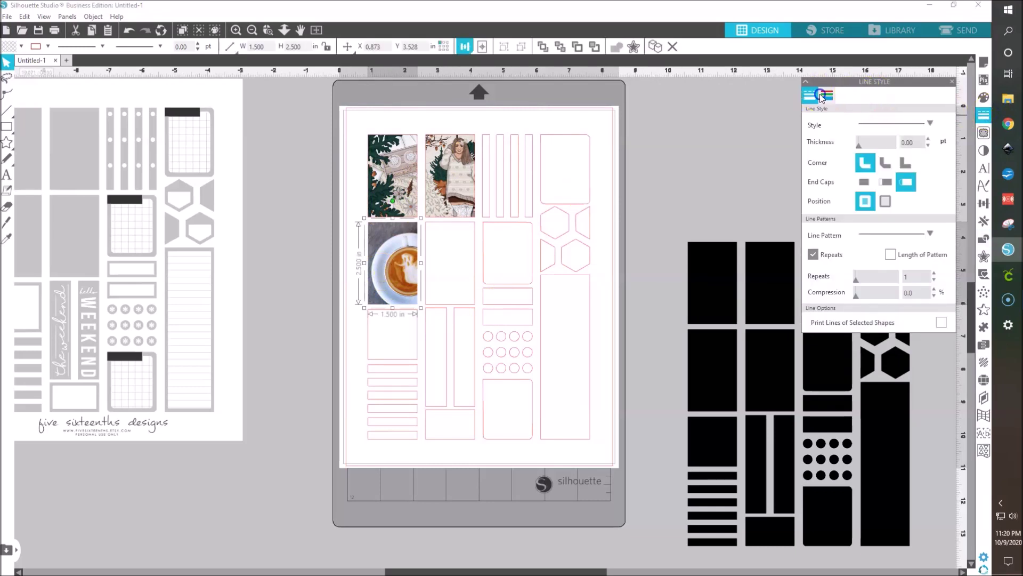
pyautogui.click(827, 95)
pyautogui.click(827, 122)
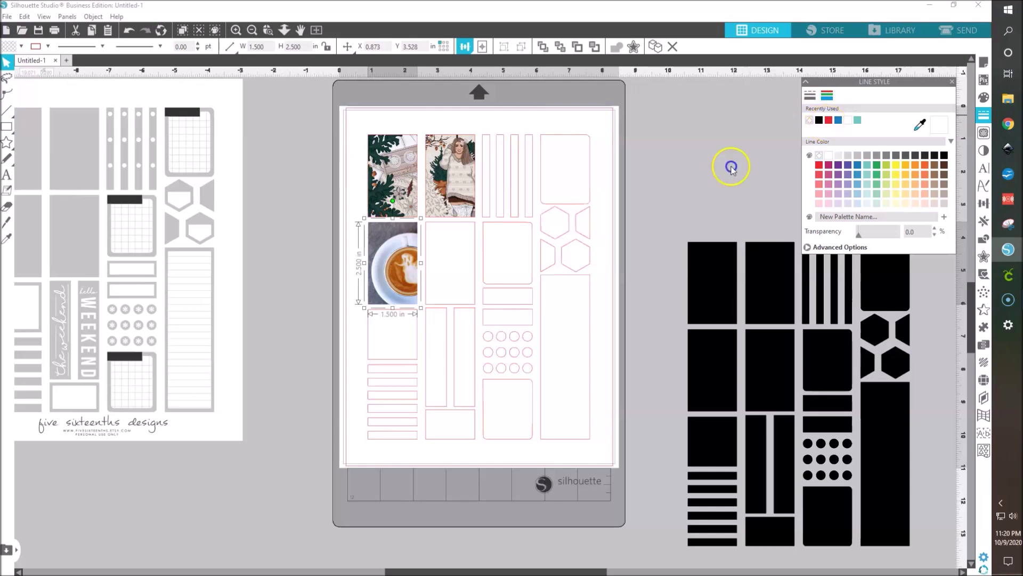
pyautogui.click(308, 407)
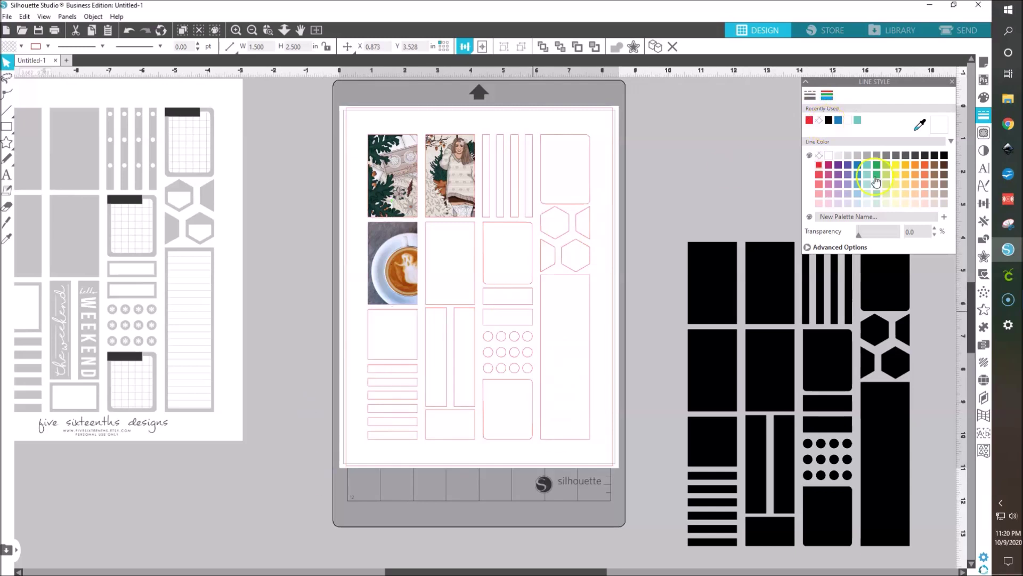
pyautogui.click(576, 232)
pyautogui.click(401, 257)
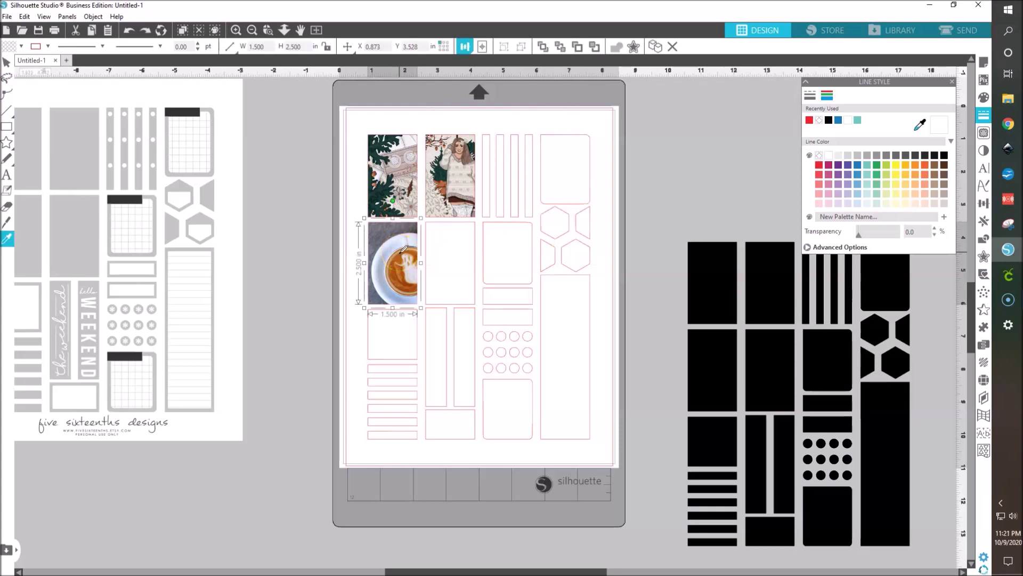
pyautogui.press('Escape')
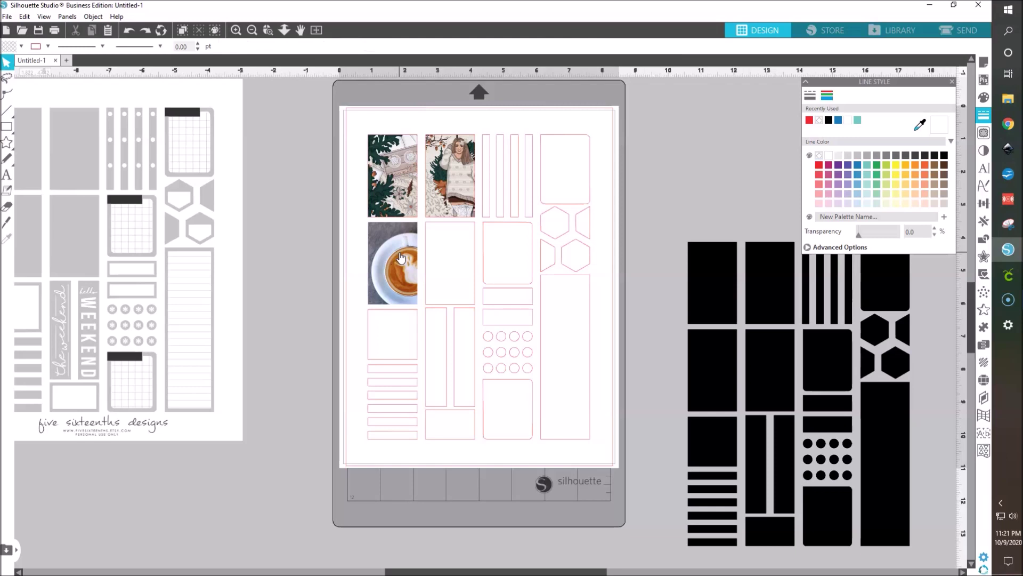
pyautogui.click(401, 258)
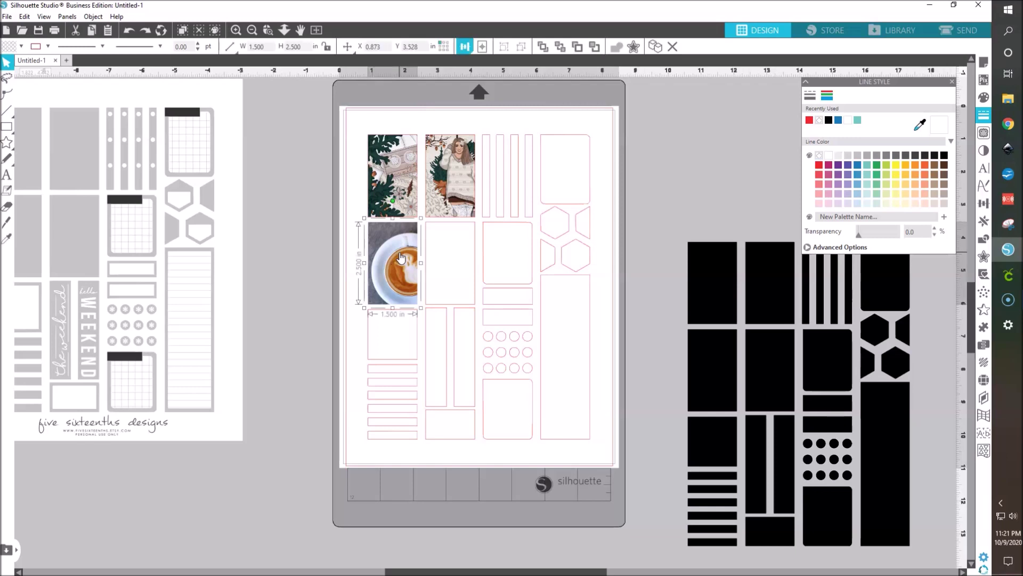
# Step: Undo the crop of the coffee cup photo and delete the full photo from the sheet
pyautogui.hotkey('ctrl', 'z')
pyautogui.click(316, 283)
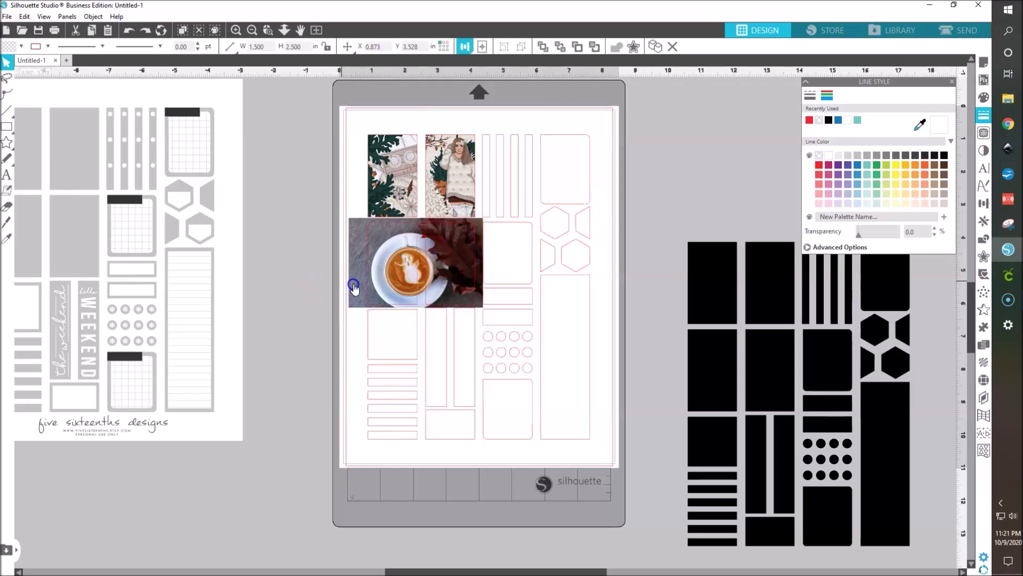
pyautogui.click(355, 288)
pyautogui.press('Delete')
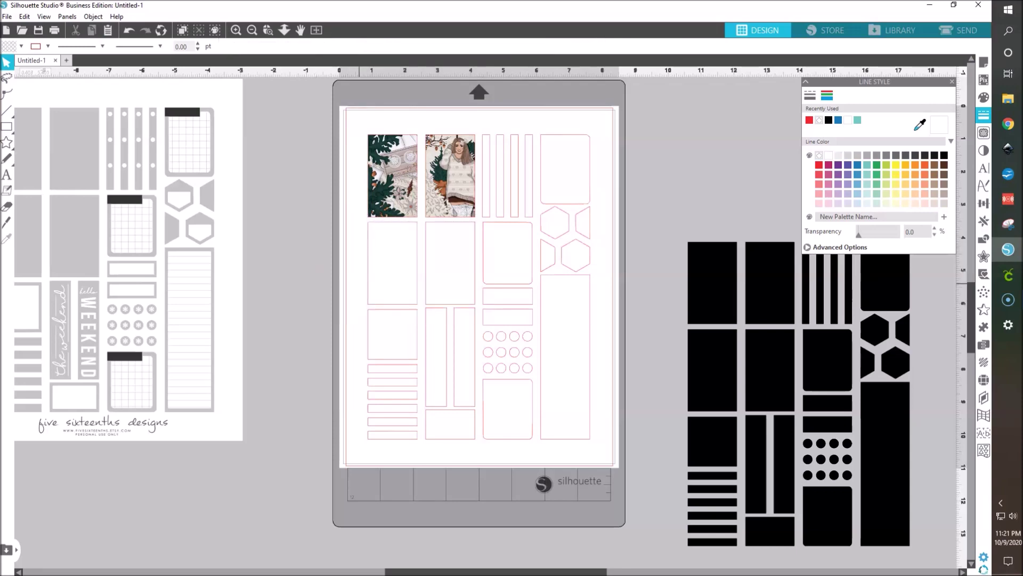
# Step: Switch to File Explorer, fill the second row's first box with Untitled (18) and its second with Untitled (17), and return to Silhouette Studio
pyautogui.click(1008, 98)
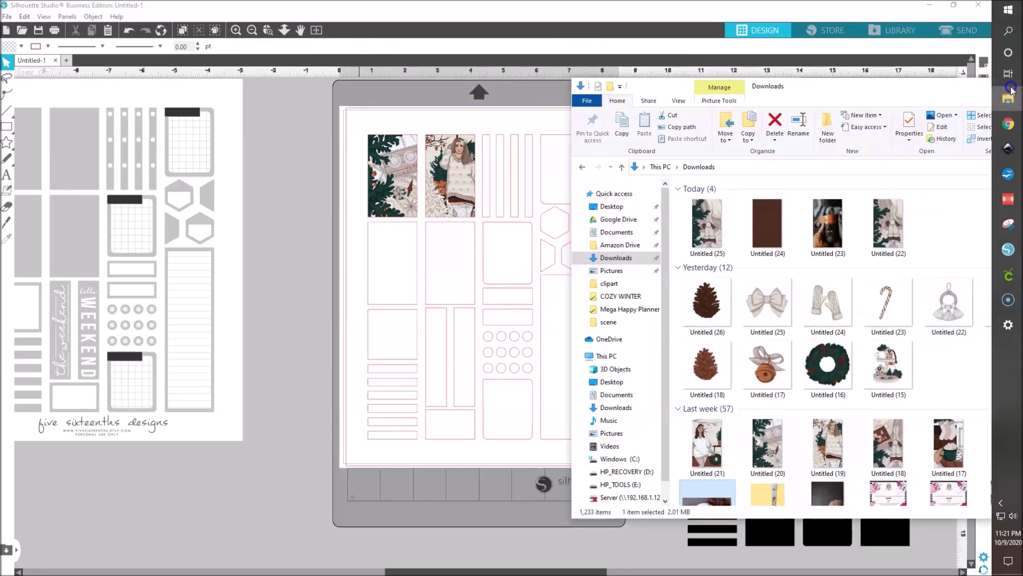
pyautogui.click(886, 451)
pyautogui.moveTo(887, 450); pyautogui.dragTo(387, 268)
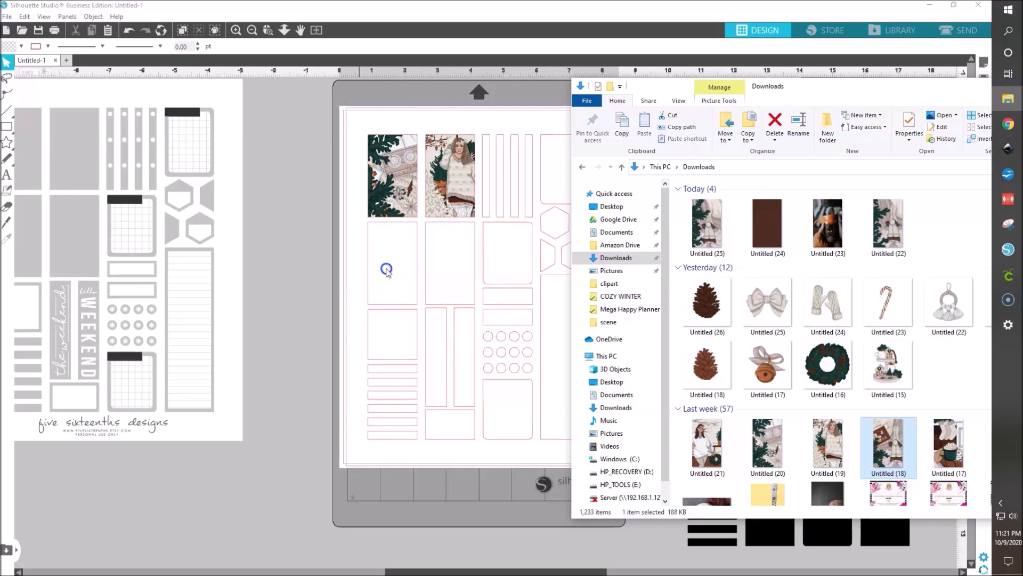
pyautogui.moveTo(386, 268); pyautogui.dragTo(391, 268)
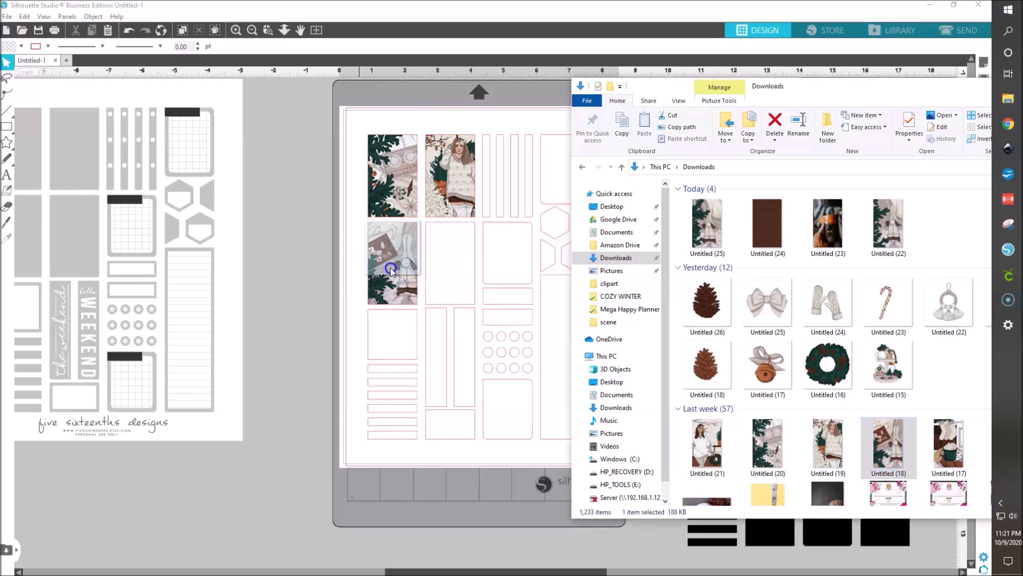
pyautogui.moveTo(932, 437); pyautogui.dragTo(442, 259)
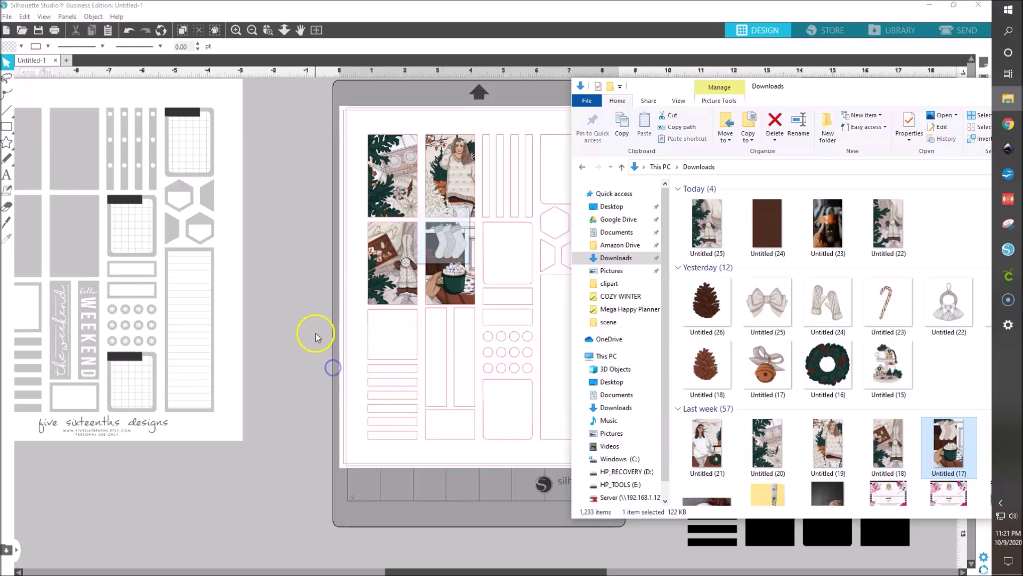
pyautogui.hotkey('alt', 'Tab')
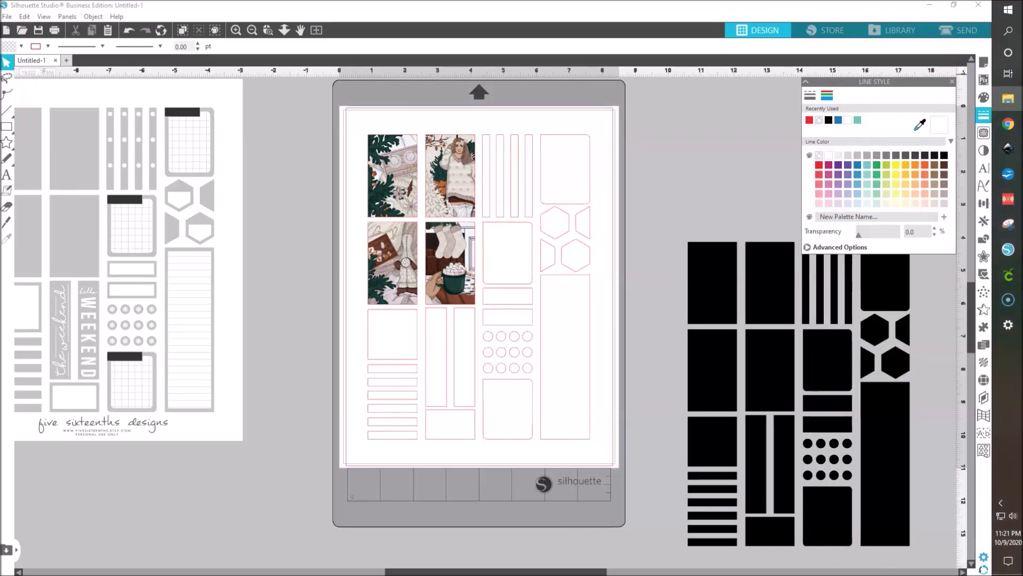
# Step: Fill the first narrow vertical strip with the dark green sampled from the mug in the stockings image
pyautogui.click(488, 139)
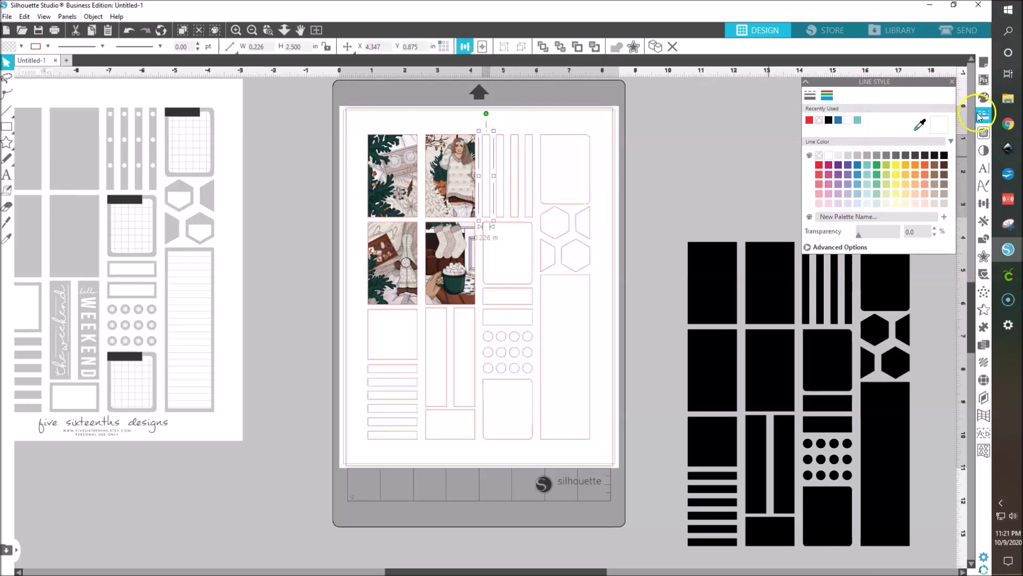
pyautogui.click(984, 99)
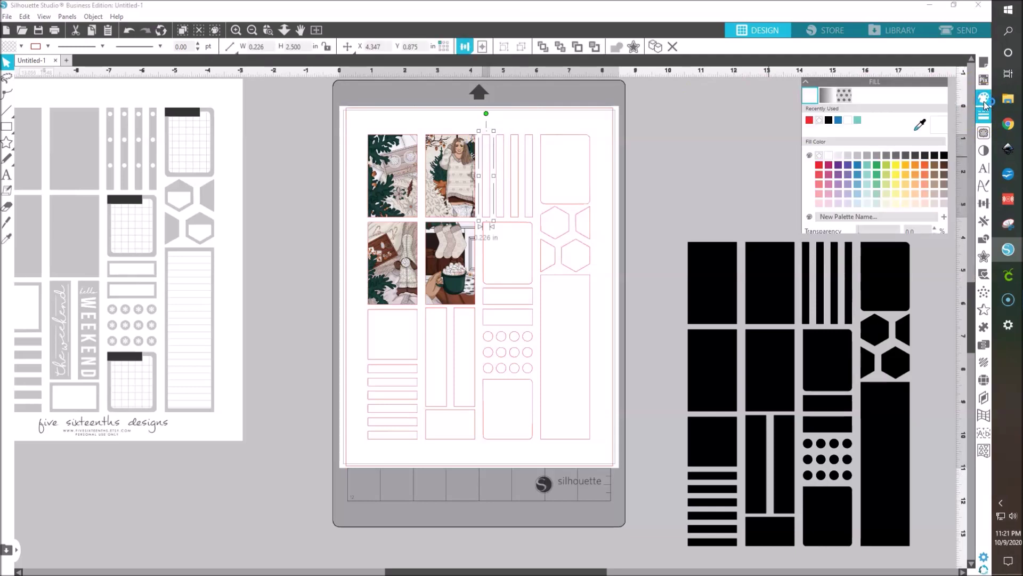
pyautogui.click(921, 126)
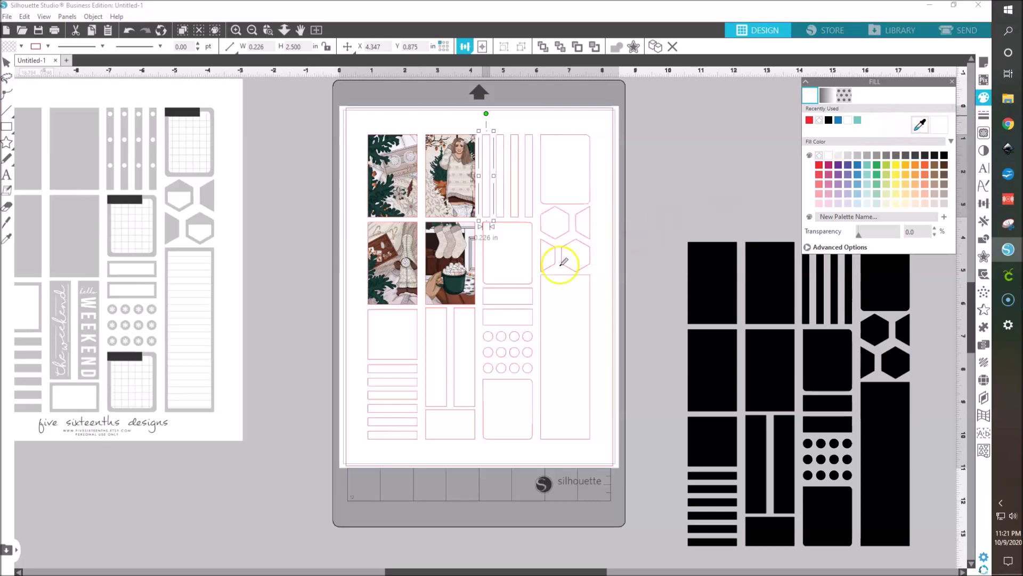
pyautogui.click(462, 279)
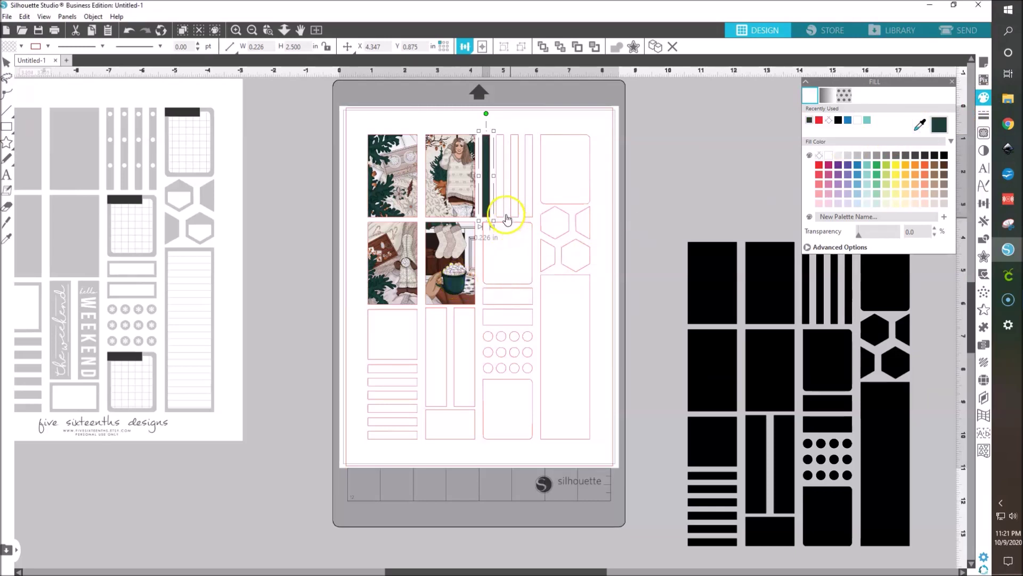
# Step: Fill the second narrow vertical strip with the rust orange sampled from the image of the woman in the sweater
pyautogui.click(504, 220)
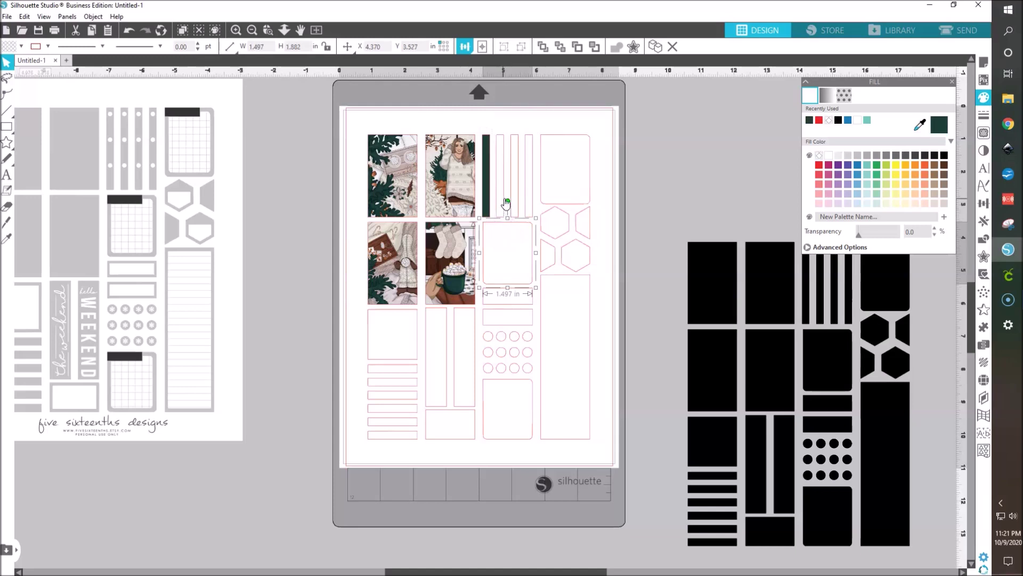
pyautogui.click(504, 193)
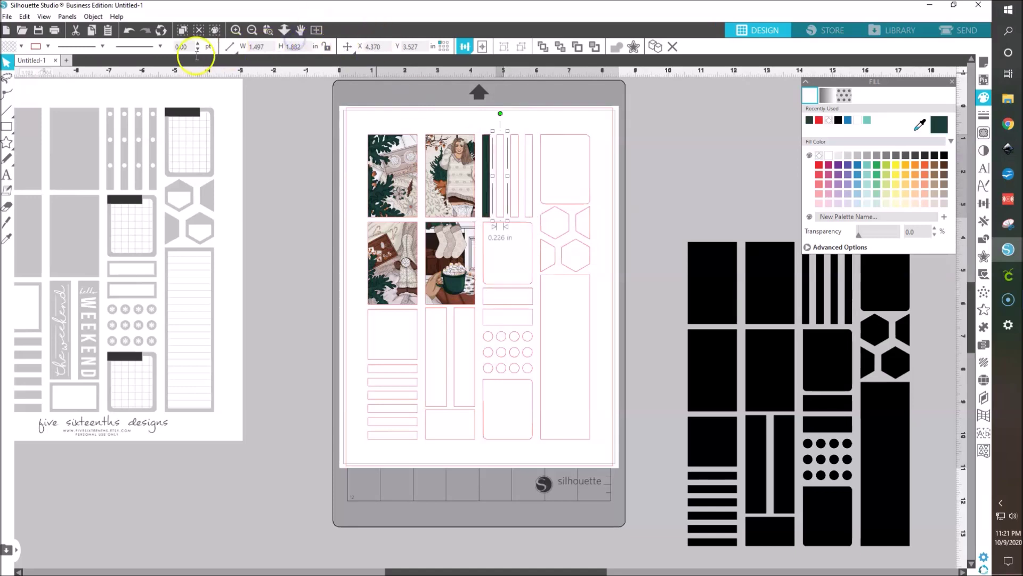
pyautogui.click(236, 30)
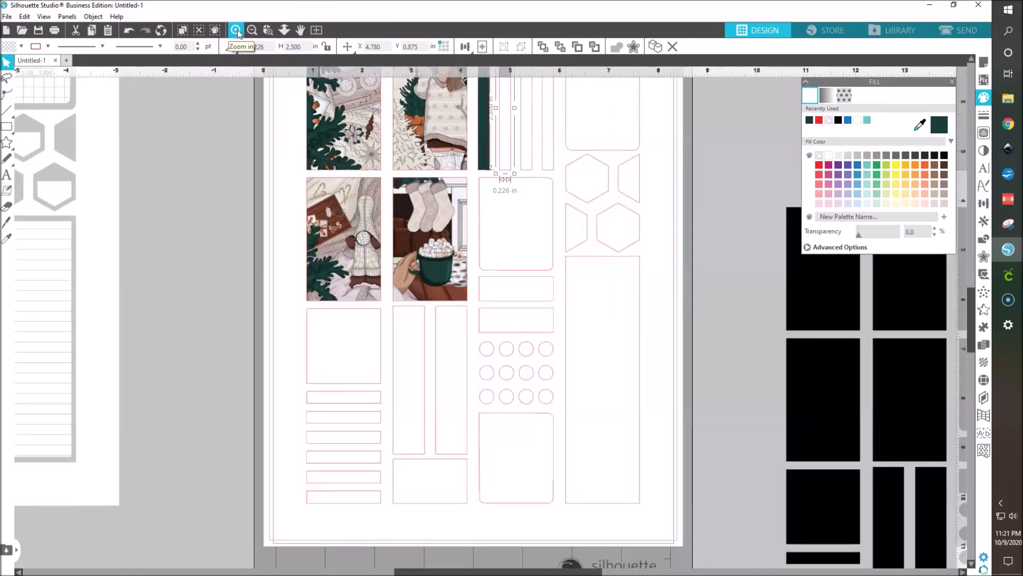
pyautogui.scroll(3, 443, 368)
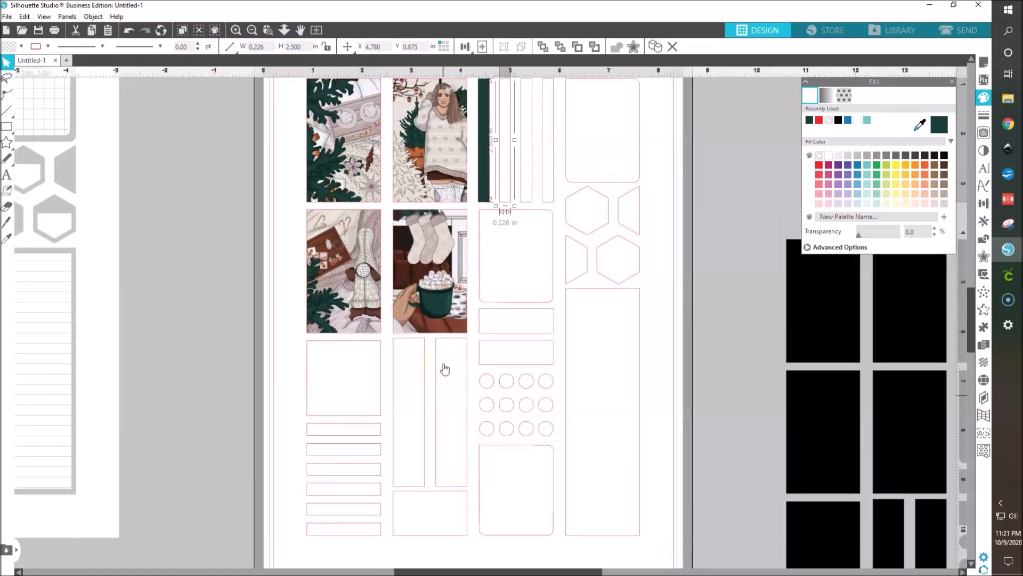
pyautogui.scroll(3, 445, 367)
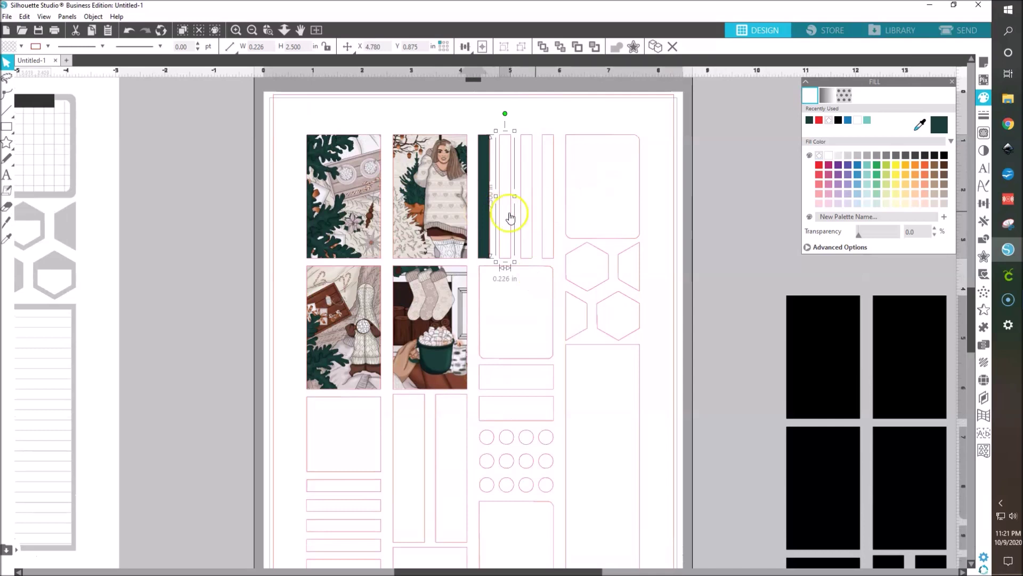
pyautogui.click(920, 124)
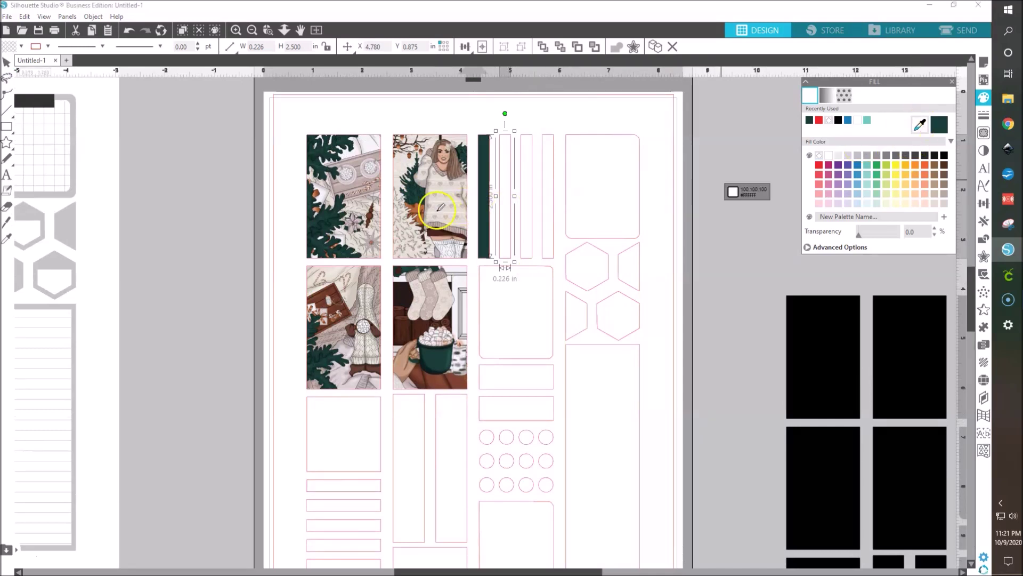
pyautogui.click(416, 208)
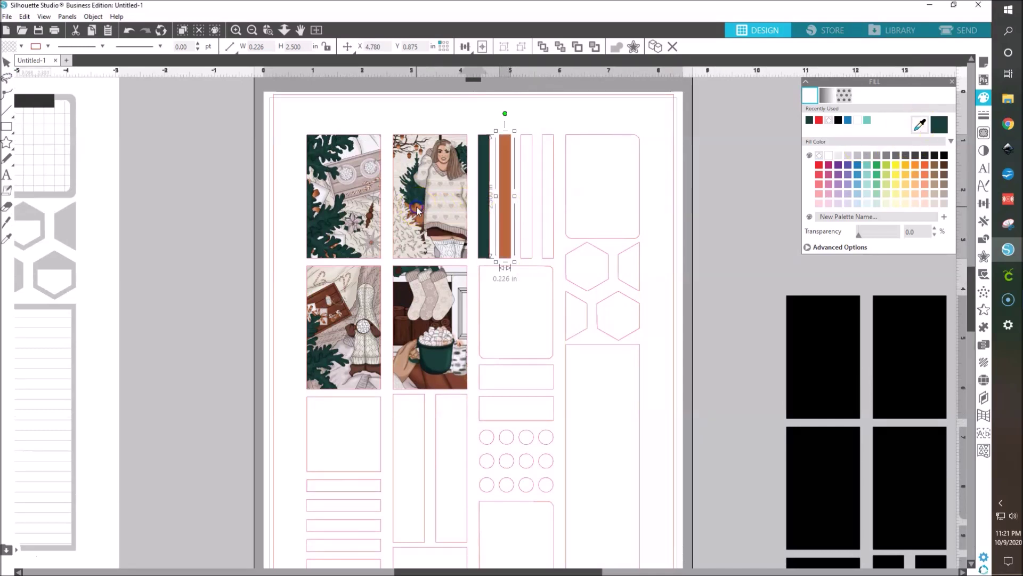
# Step: Fill the third narrow vertical strip with the greyish taupe sampled from the image of the woman in the sweater
pyautogui.click(533, 255)
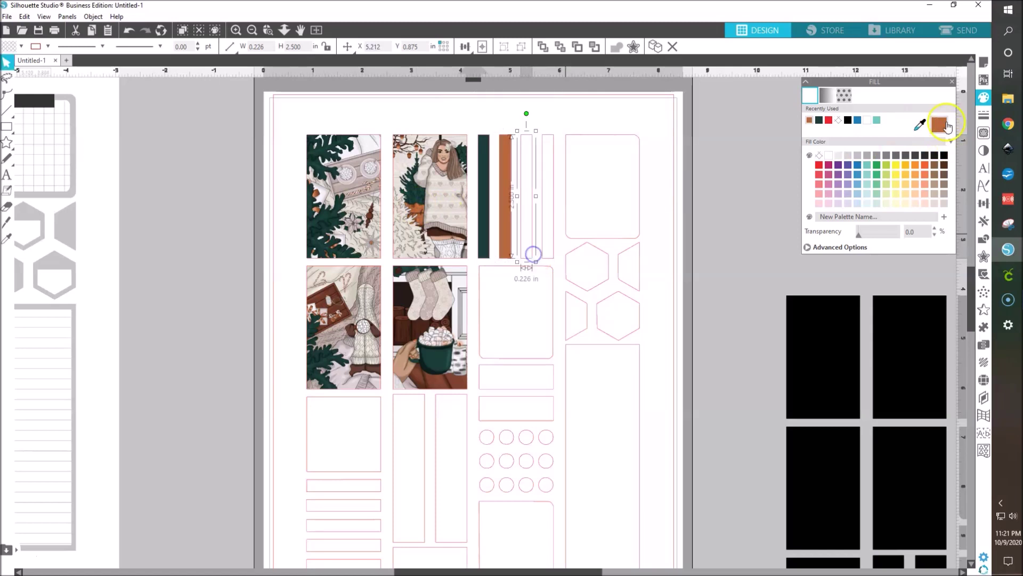
pyautogui.click(920, 124)
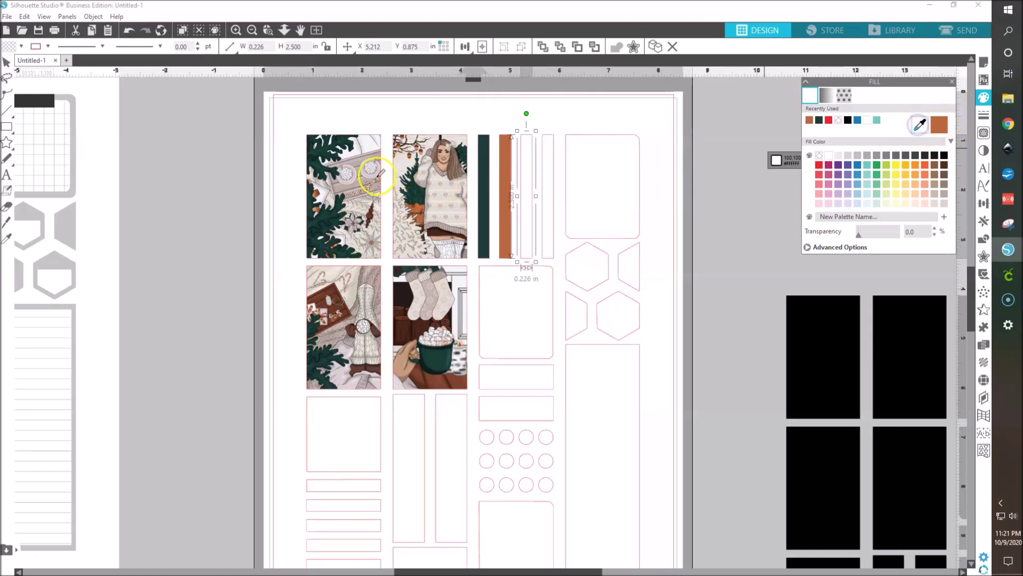
pyautogui.click(396, 208)
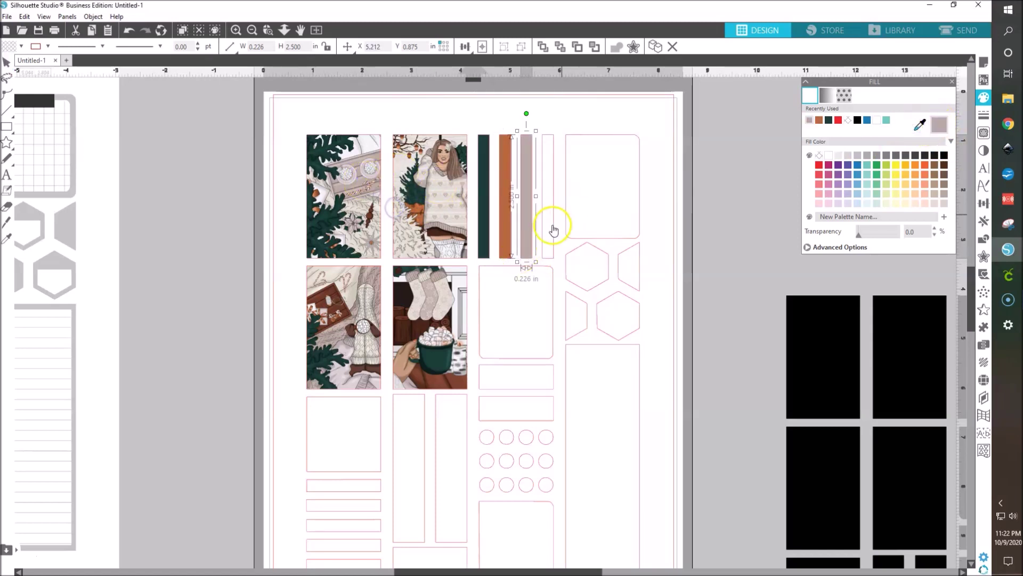
# Step: Fill the fourth narrow vertical strip with the dark brown sampled from the stockings image and deselect it
pyautogui.click(553, 230)
pyautogui.click(920, 125)
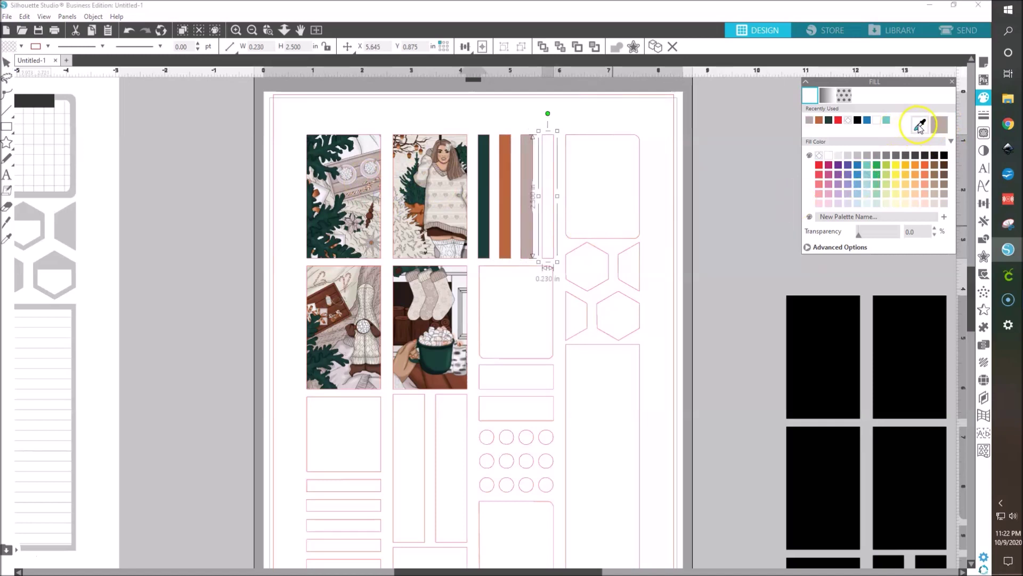
pyautogui.click(436, 280)
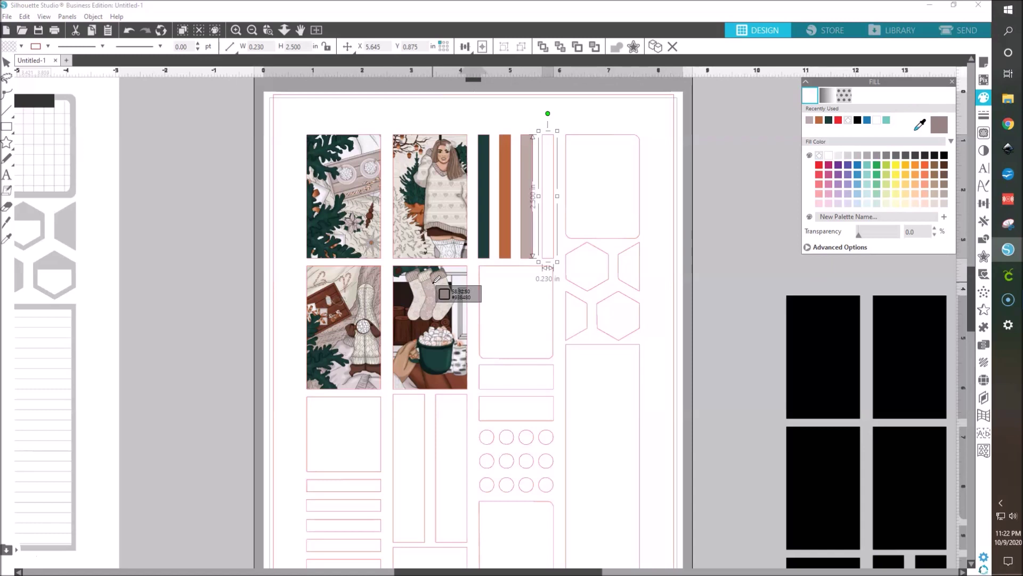
pyautogui.click(404, 328)
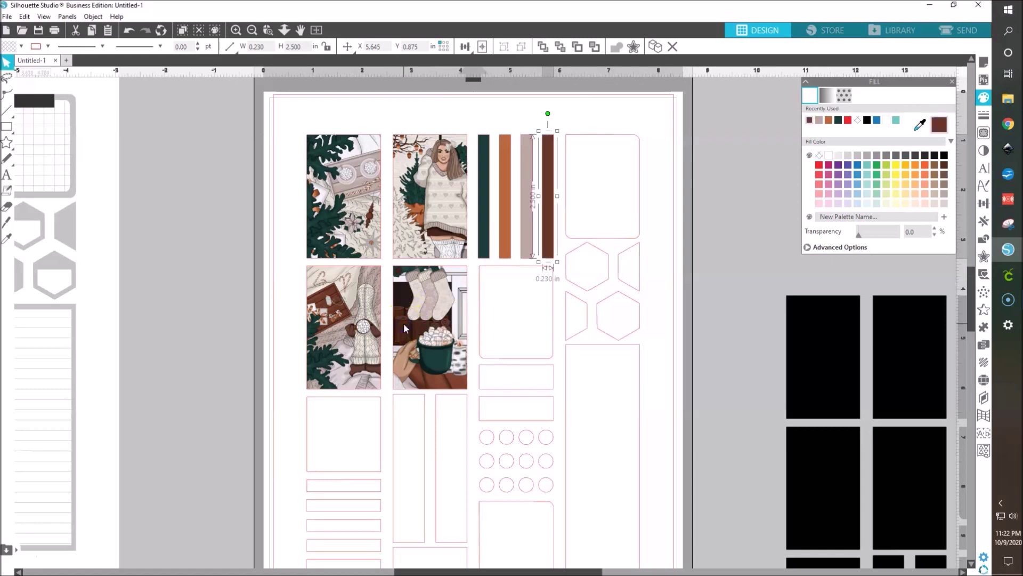
pyautogui.click(741, 293)
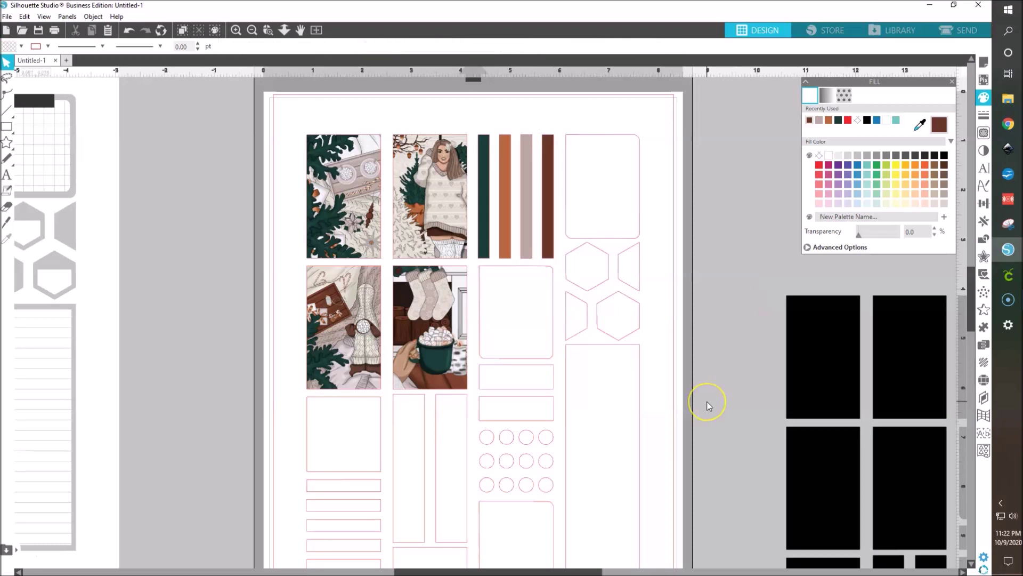
# Step: Fill the upper full hexagon, the first tall box under the stockings image and the lower wide box with the first strip's dark green
pyautogui.scroll(-3, 707, 402)
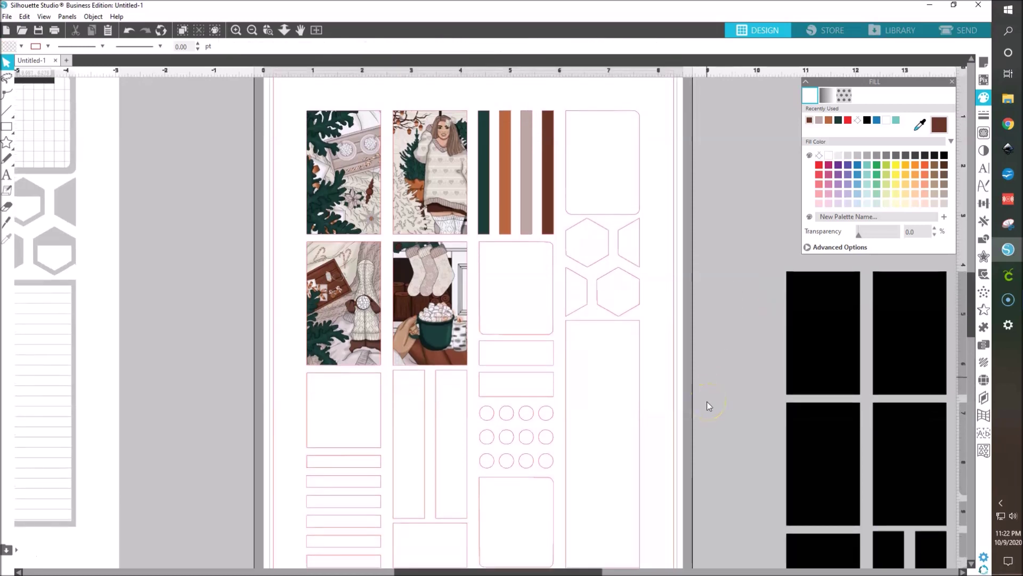
pyautogui.scroll(-2, 706, 407)
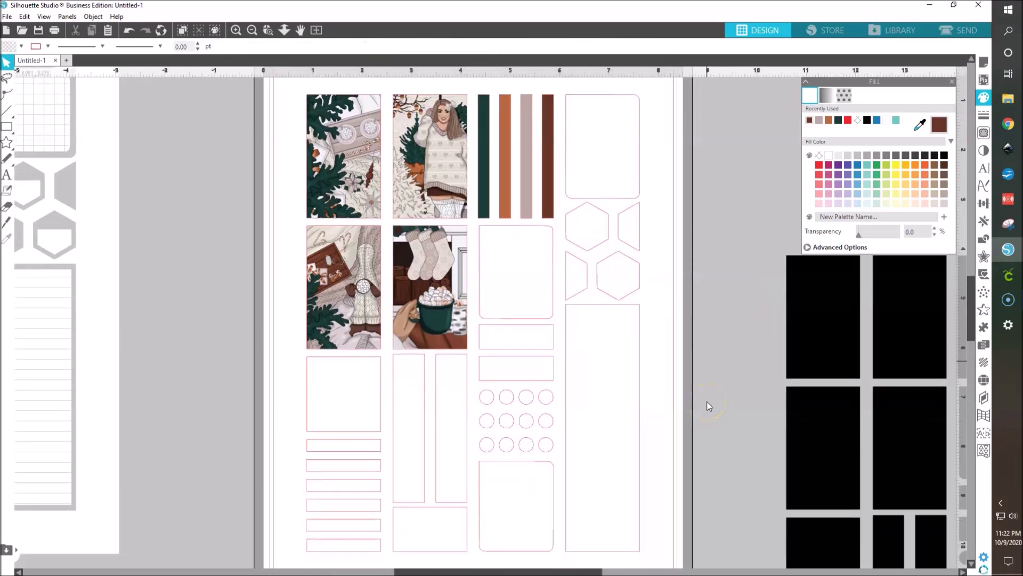
pyautogui.click(587, 255)
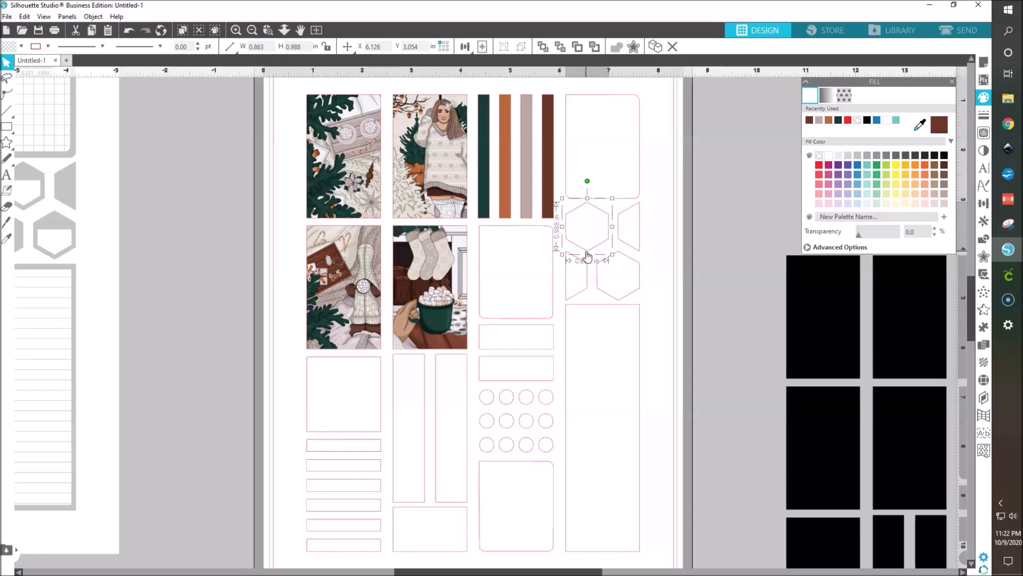
pyautogui.keyDown('shift'); pyautogui.click(395, 379); pyautogui.keyUp('shift')
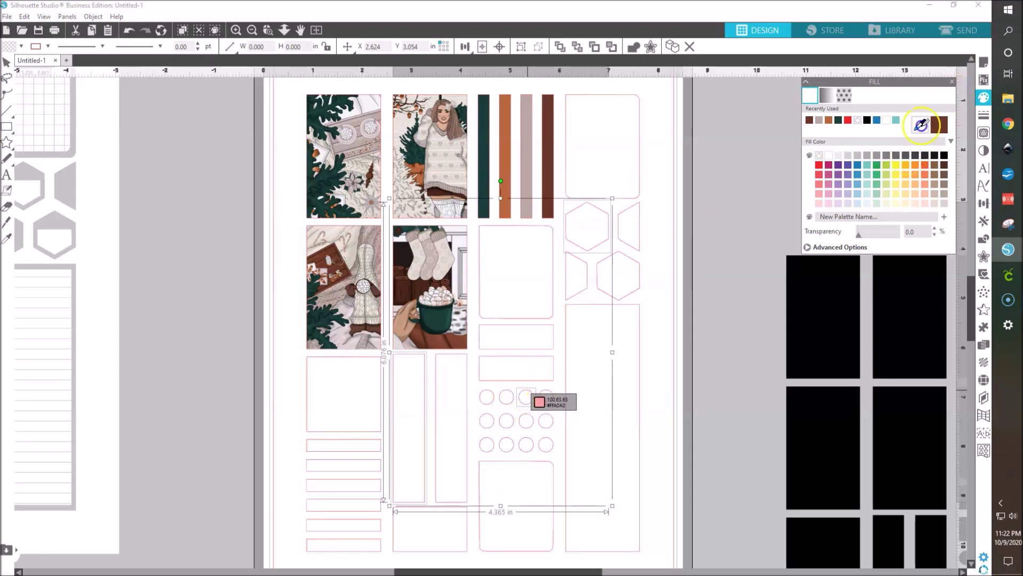
pyautogui.click(7, 63)
pyautogui.click(537, 361)
pyautogui.click(920, 124)
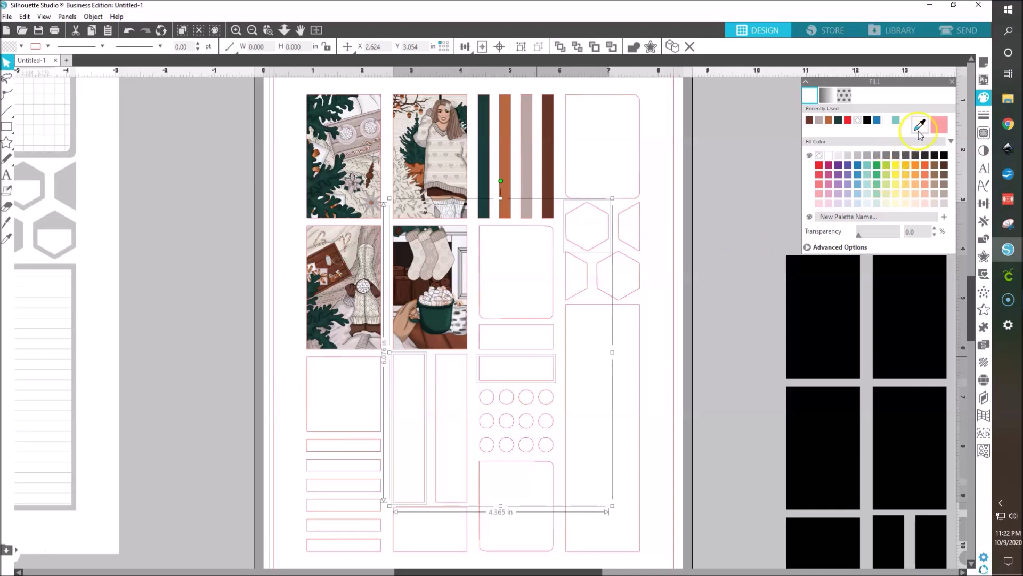
pyautogui.click(485, 141)
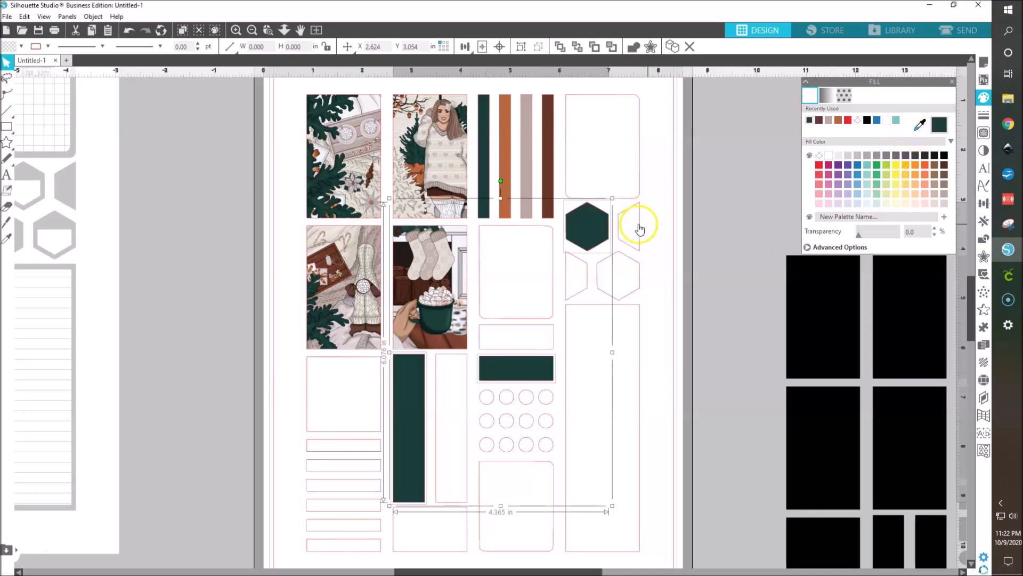
# Step: Fill the upper half hexagon, the upper wide box and the square box in the first column with the second strip's rust orange
pyautogui.click(640, 225)
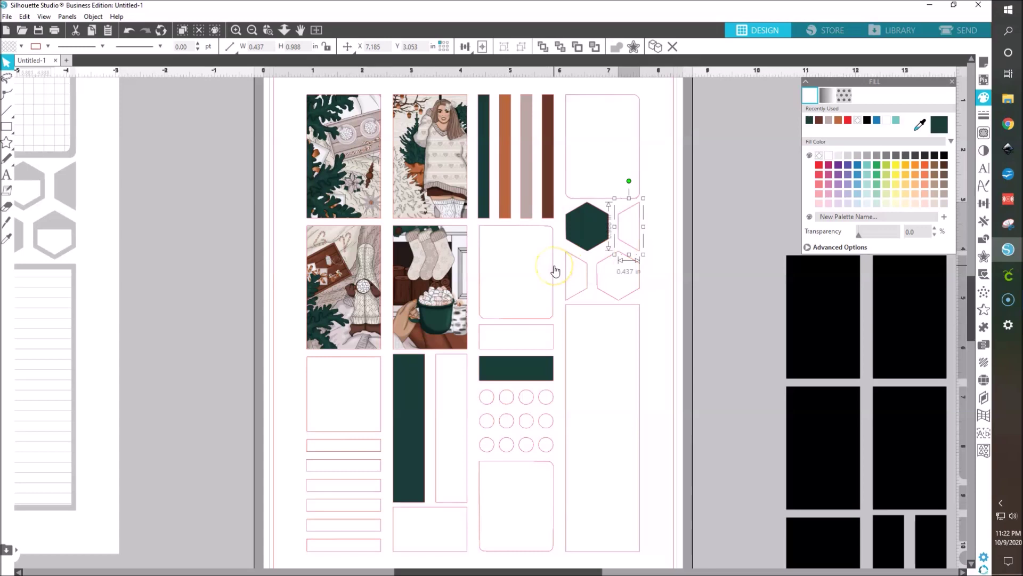
pyautogui.keyDown('shift'); pyautogui.click(542, 324); pyautogui.keyUp('shift')
pyautogui.keyDown('shift'); pyautogui.click(307, 380); pyautogui.keyUp('shift')
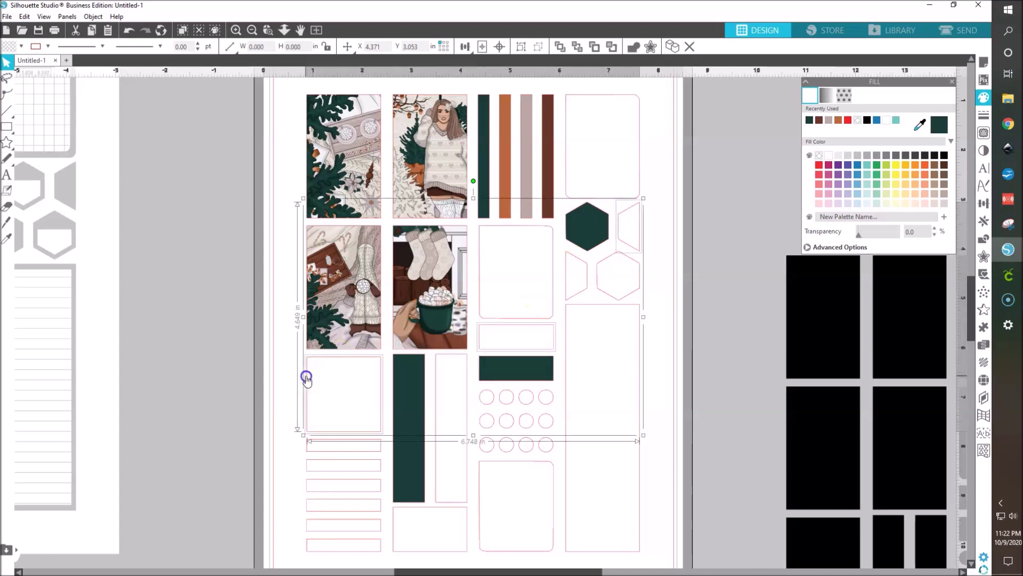
pyautogui.click(920, 125)
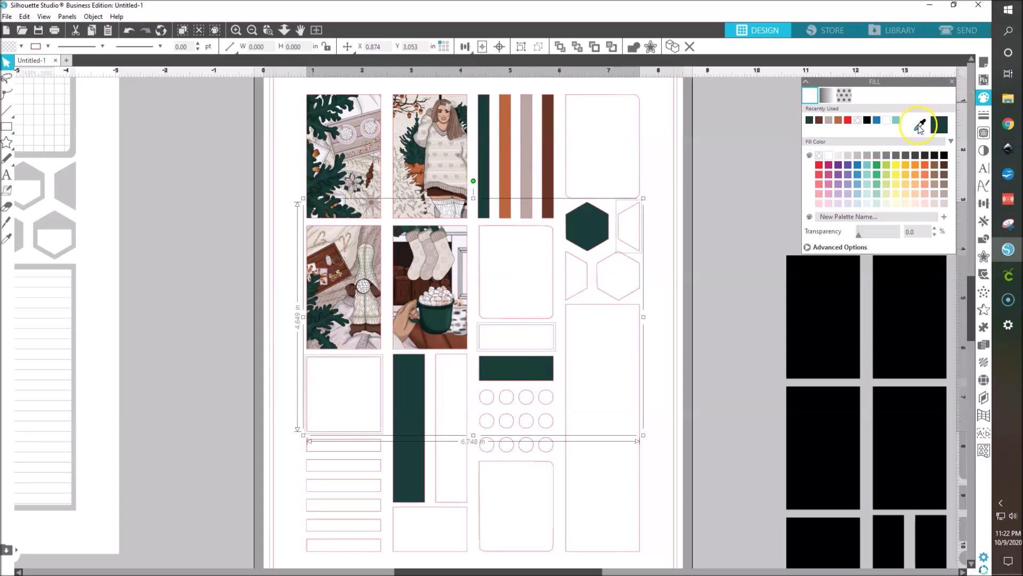
pyautogui.click(504, 164)
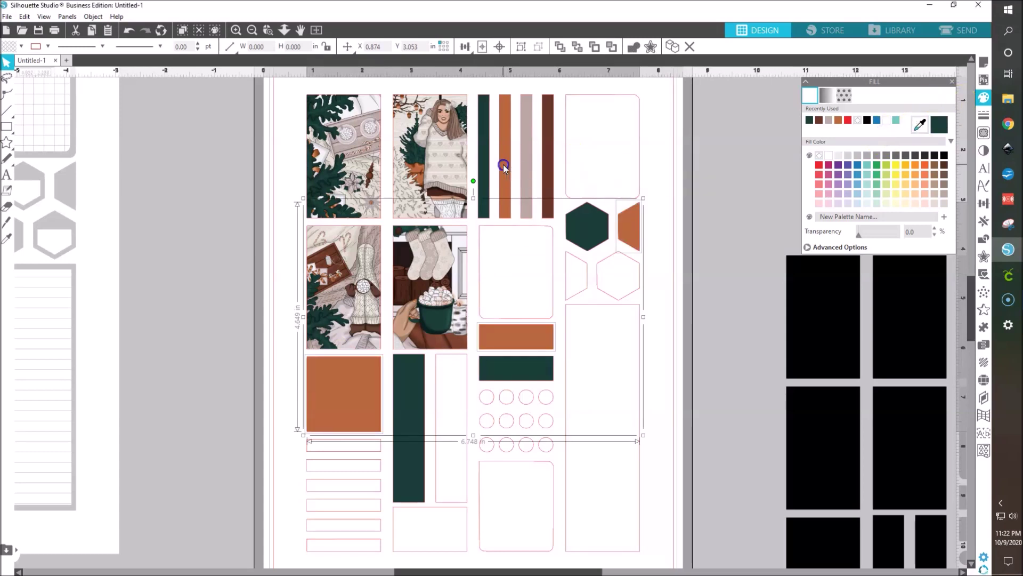
# Step: Fill the fourth column's rounded box, the second tall box and the rounded box below the circles with the third strip's taupe
pyautogui.click(642, 179)
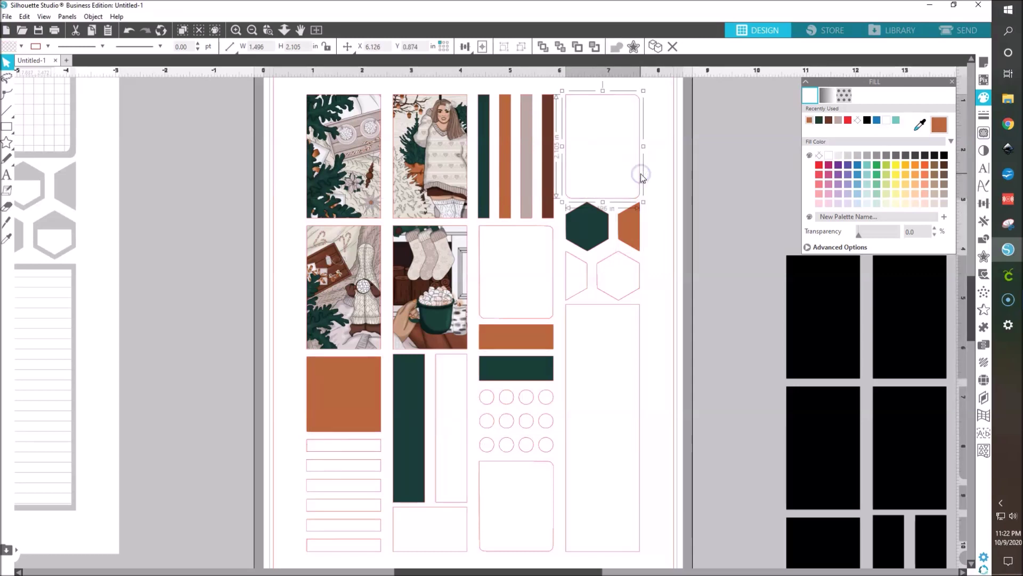
pyautogui.click(467, 463)
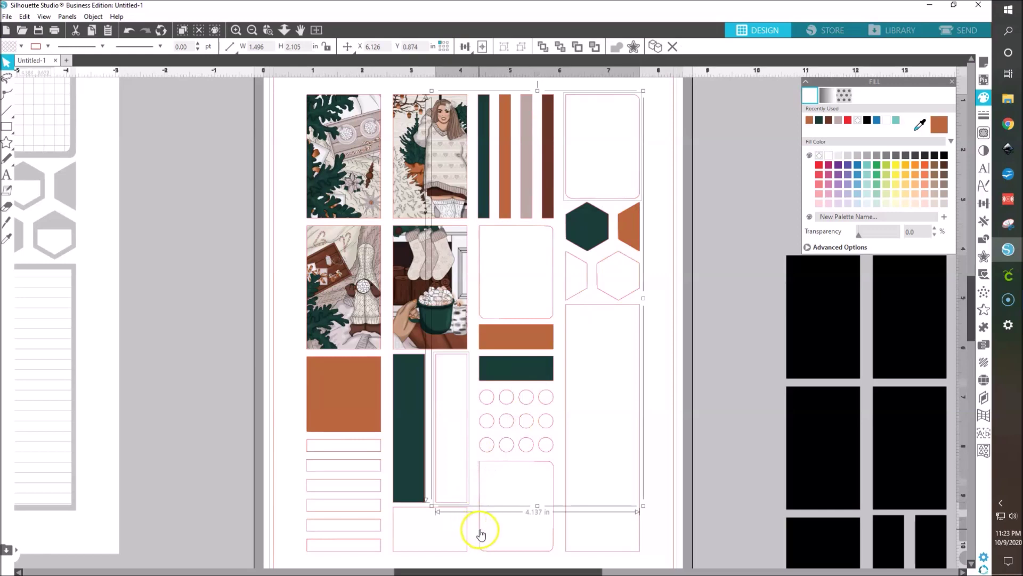
pyautogui.keyDown('shift'); pyautogui.click(480, 533); pyautogui.keyUp('shift')
pyautogui.click(922, 124)
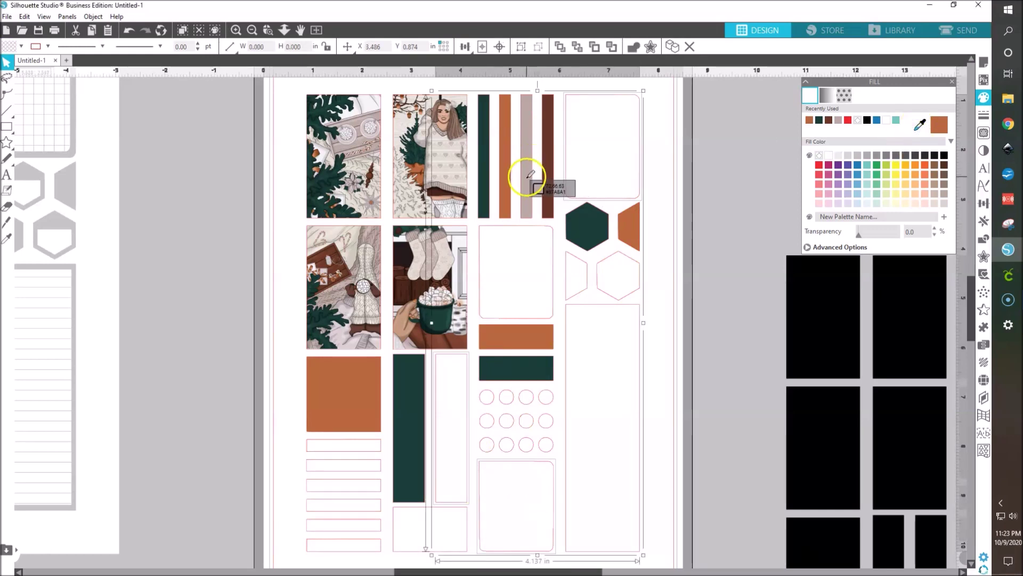
pyautogui.click(526, 177)
# Step: Fill the lower half hexagon with the taupe sampled from the rounded box above the hexagons
pyautogui.click(536, 230)
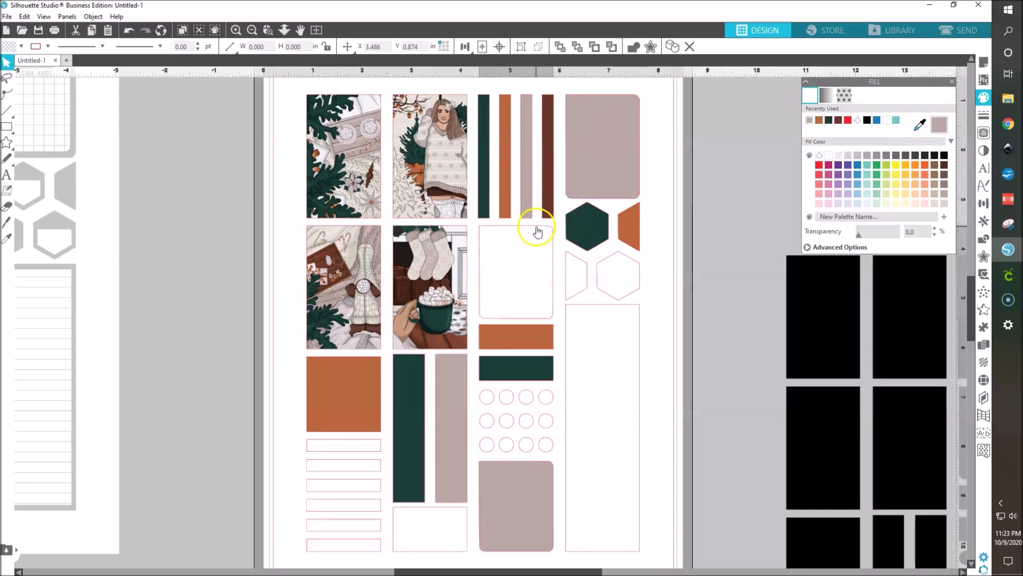
pyautogui.click(579, 265)
pyautogui.click(921, 125)
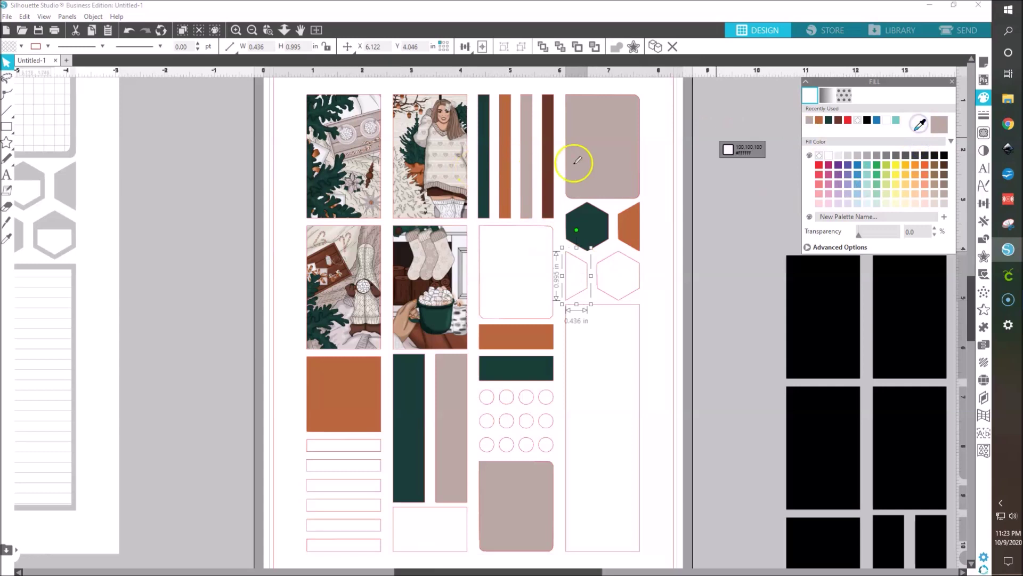
pyautogui.click(603, 152)
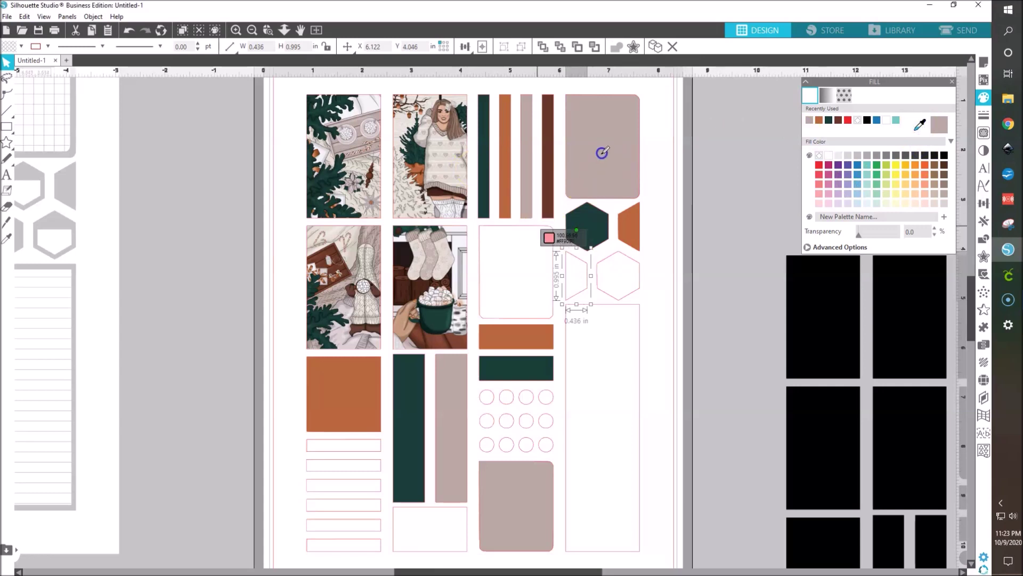
pyautogui.click(920, 125)
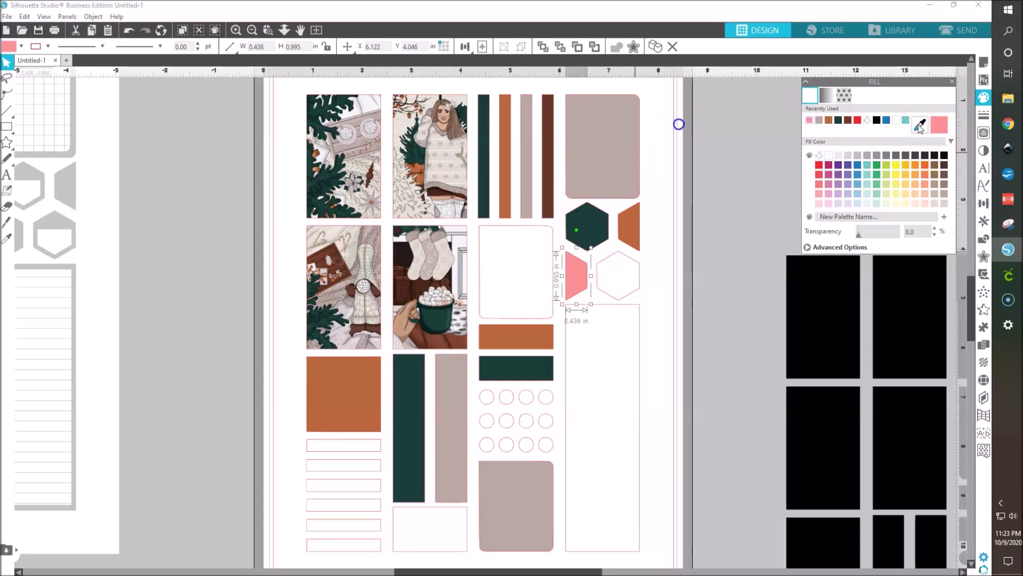
pyautogui.click(594, 138)
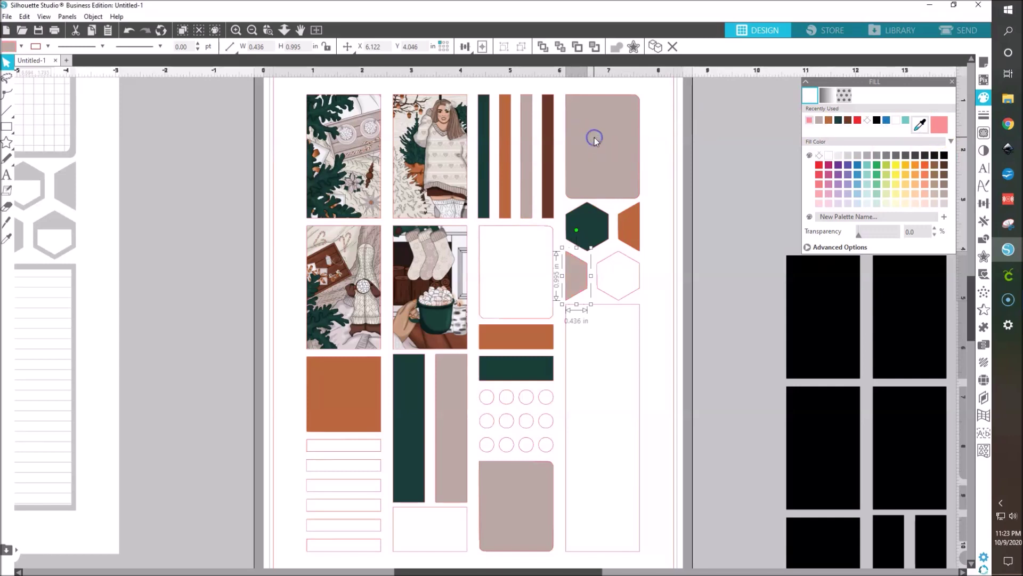
# Step: Fill the rounded box beside the stockings image, the lower full hexagon, the tallest box and the second column's last box with the fourth strip's dark brown
pyautogui.click(536, 228)
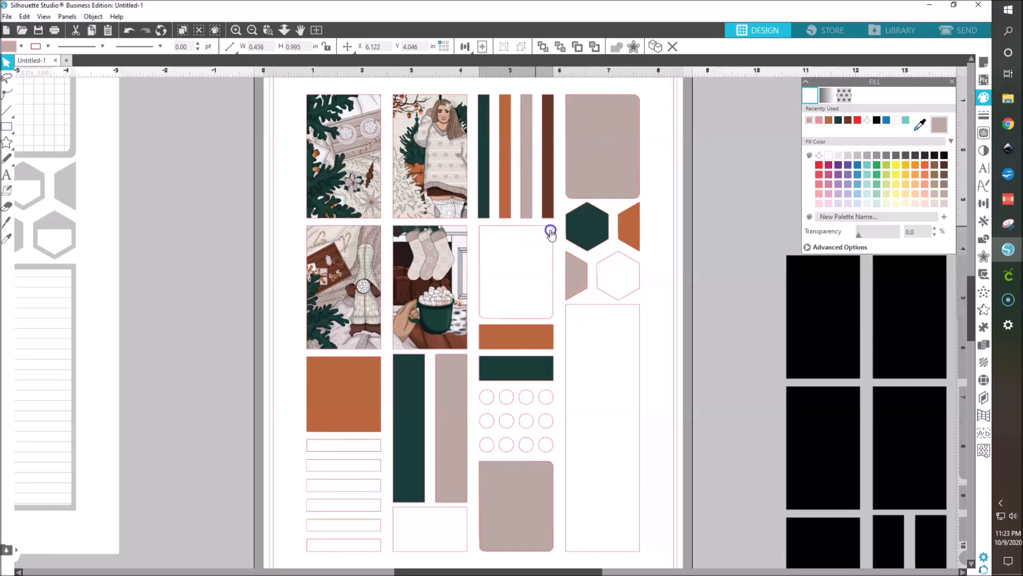
pyautogui.click(610, 261)
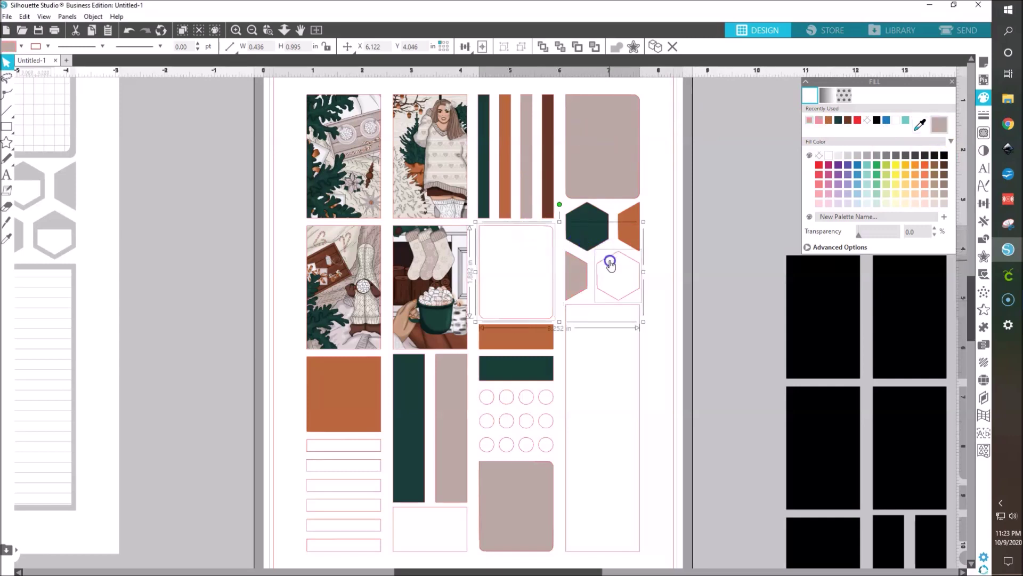
pyautogui.keyDown('shift'); pyautogui.click(583, 308); pyautogui.keyUp('shift')
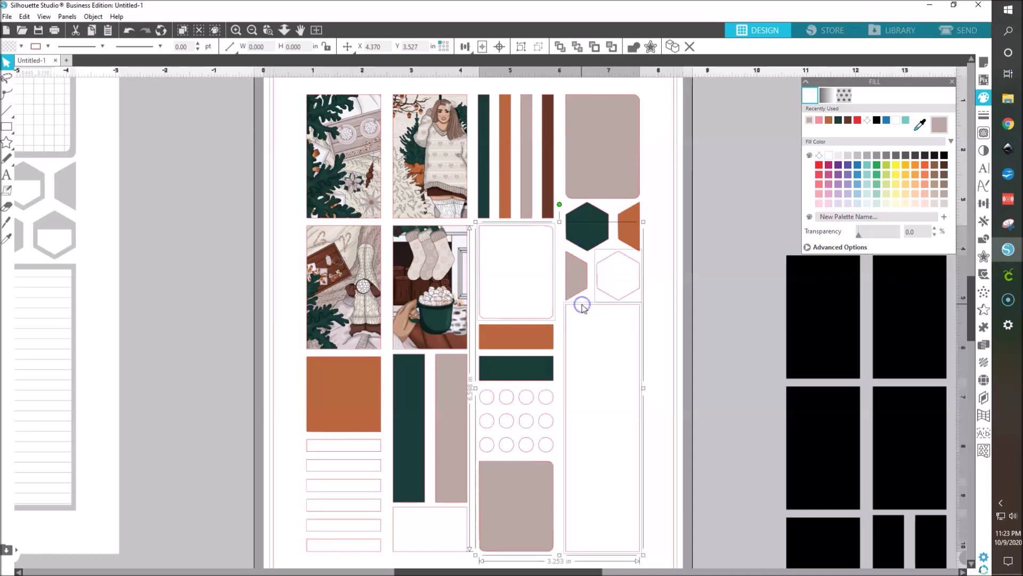
pyautogui.keyDown('shift'); pyautogui.click(456, 549); pyautogui.keyUp('shift')
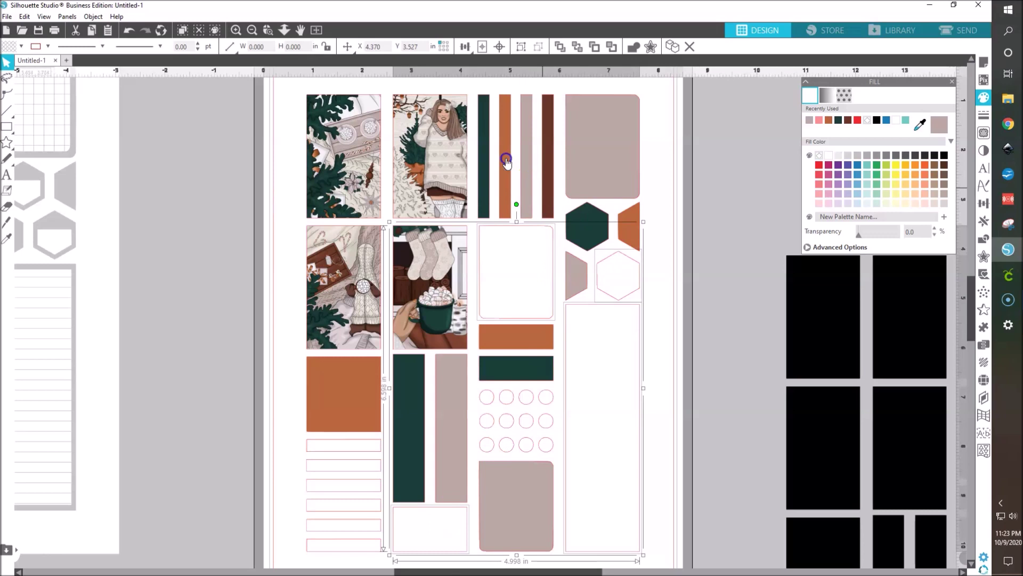
pyautogui.click(920, 125)
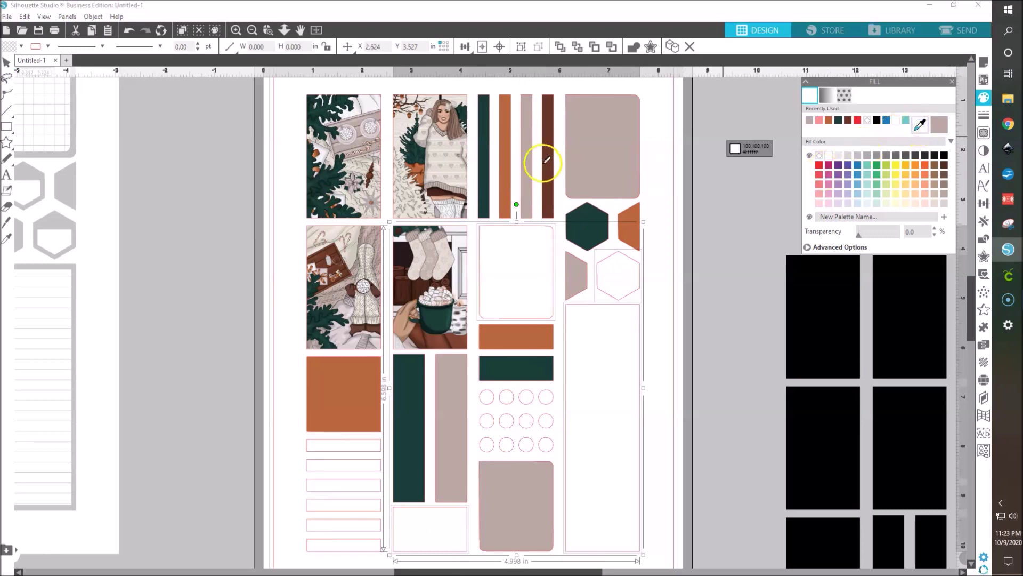
pyautogui.click(729, 173)
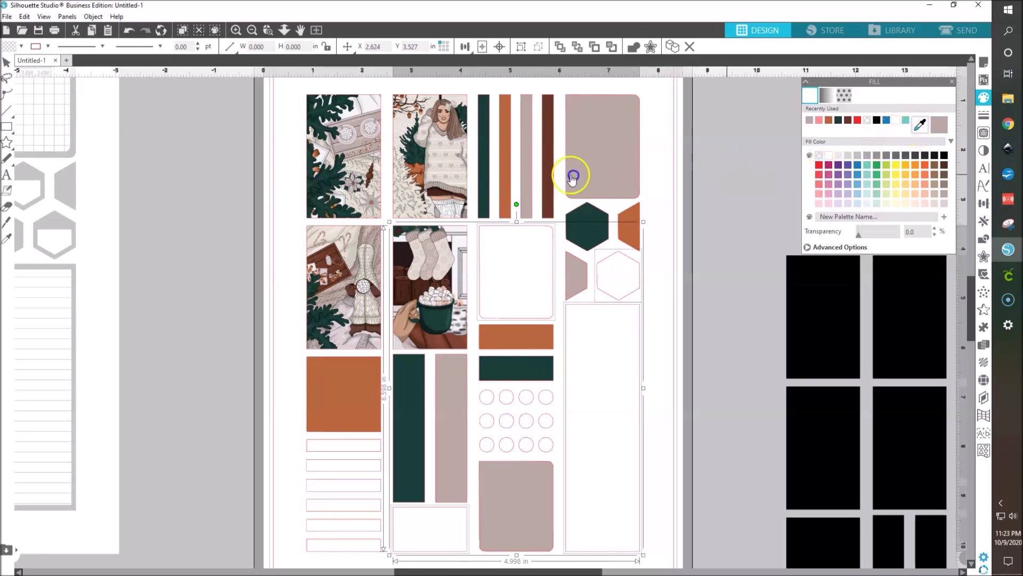
pyautogui.click(541, 171)
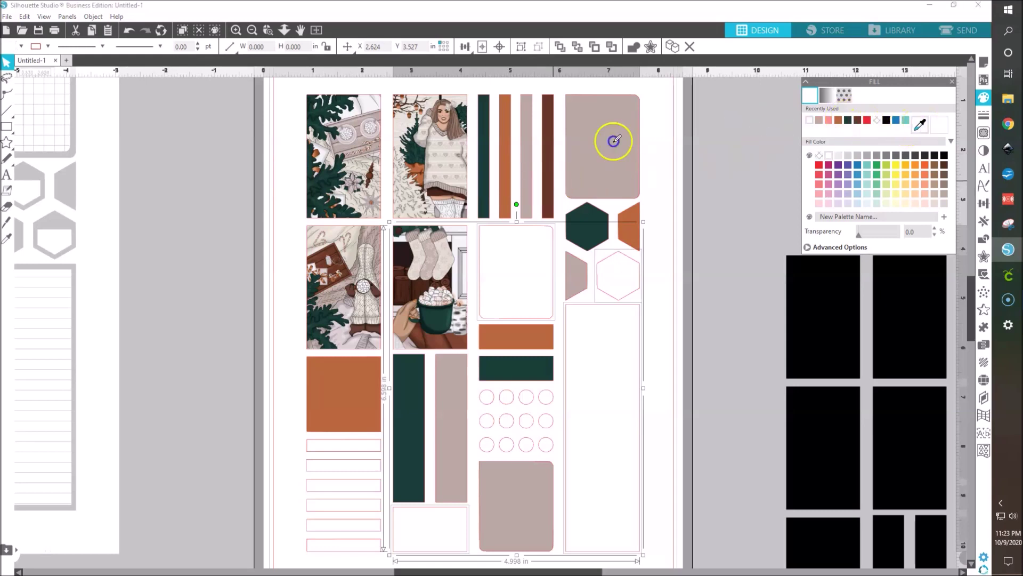
pyautogui.click(548, 163)
pyautogui.click(710, 258)
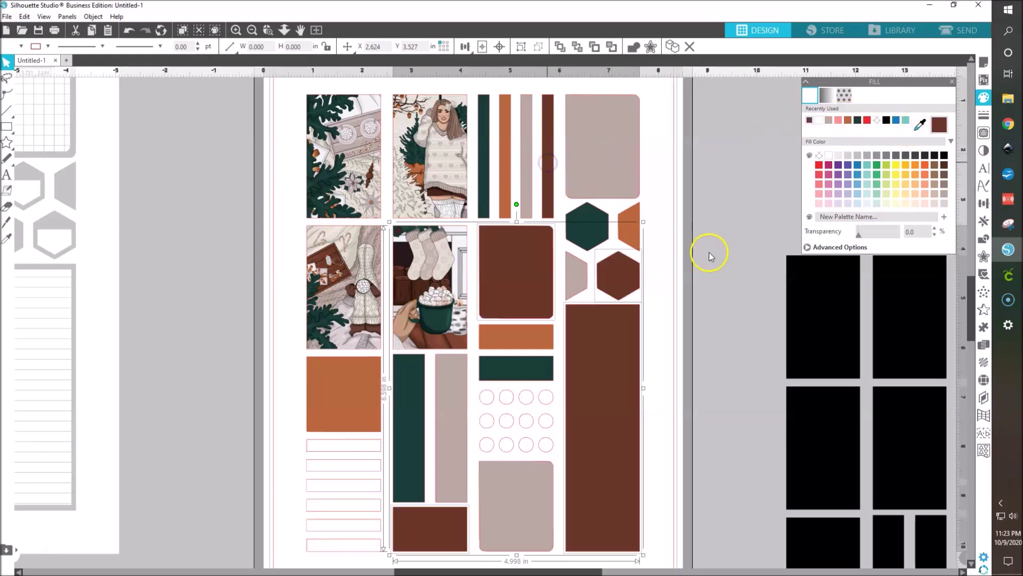
pyautogui.click(492, 411)
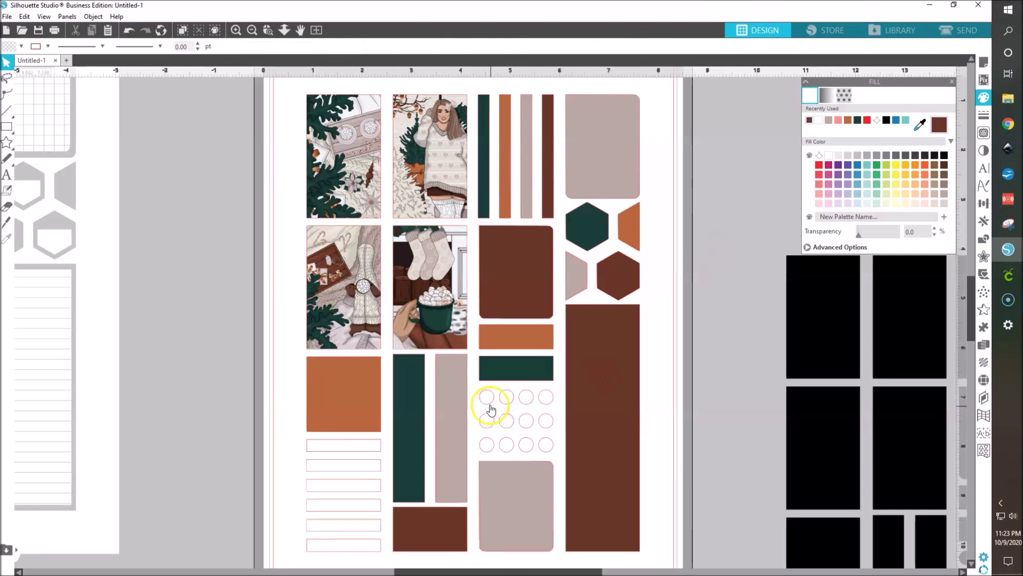
pyautogui.keyDown('shift'); pyautogui.click(507, 443); pyautogui.keyUp('shift')
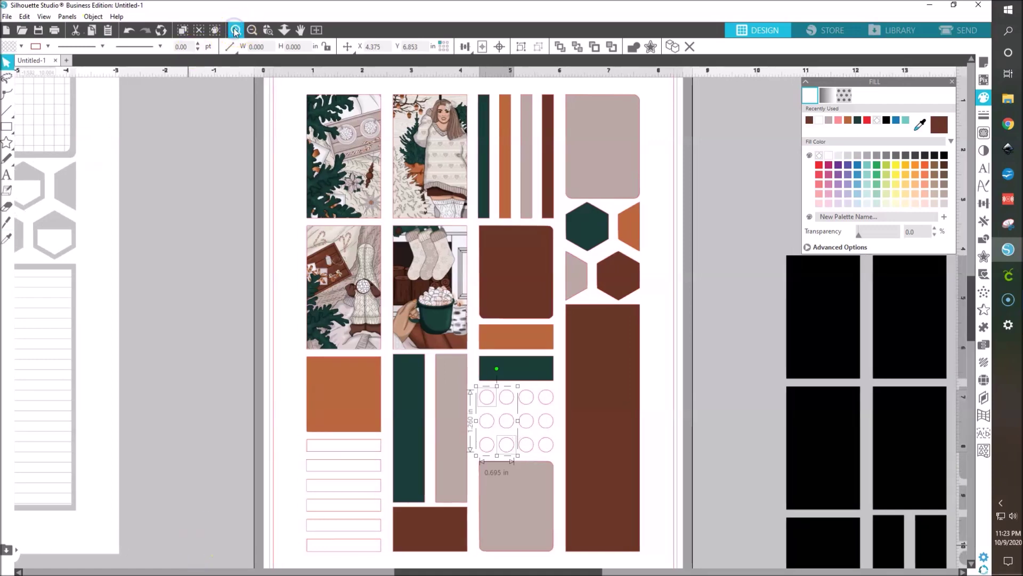
pyautogui.click(235, 31)
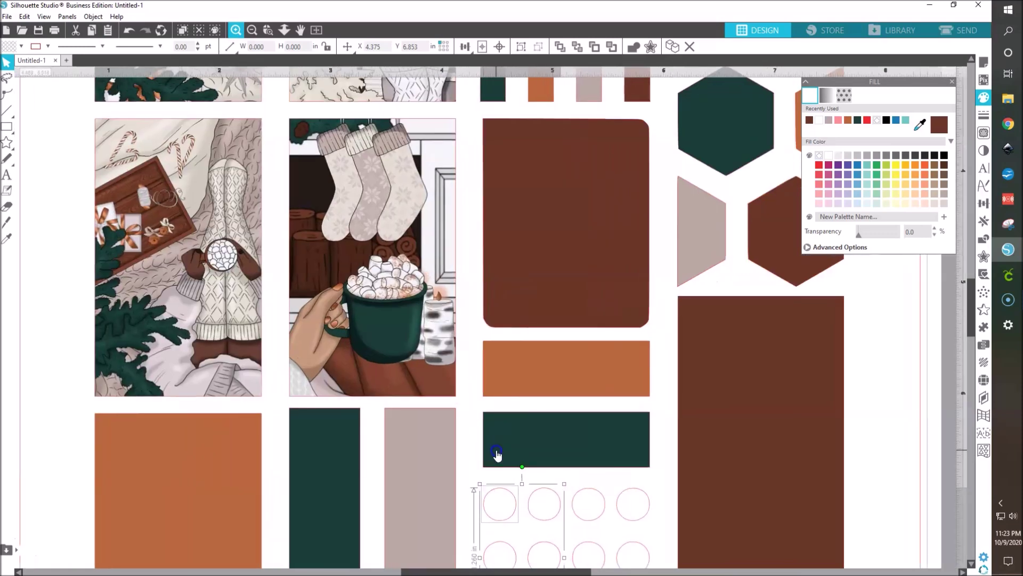
pyautogui.click(495, 451)
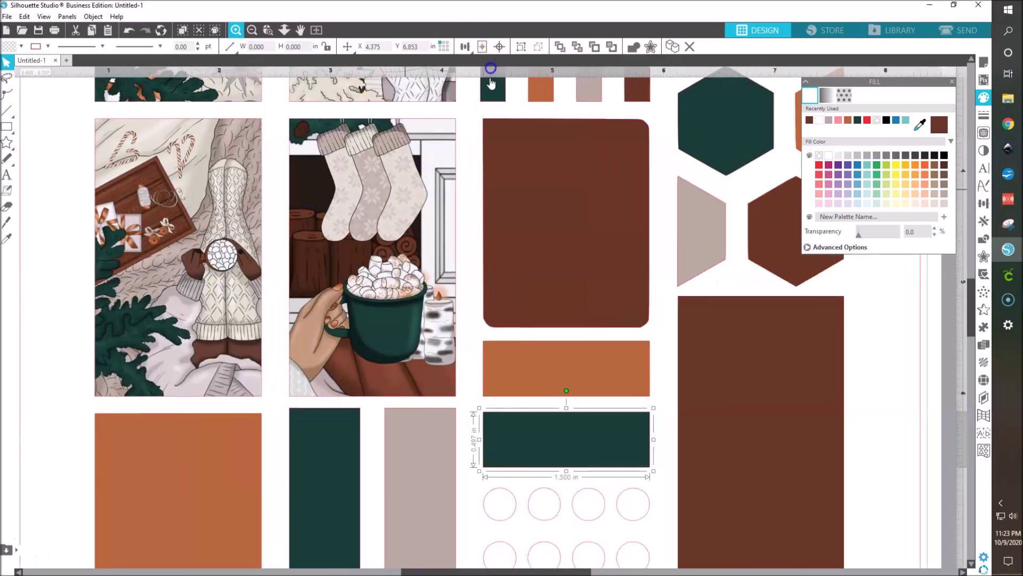
pyautogui.click(256, 34)
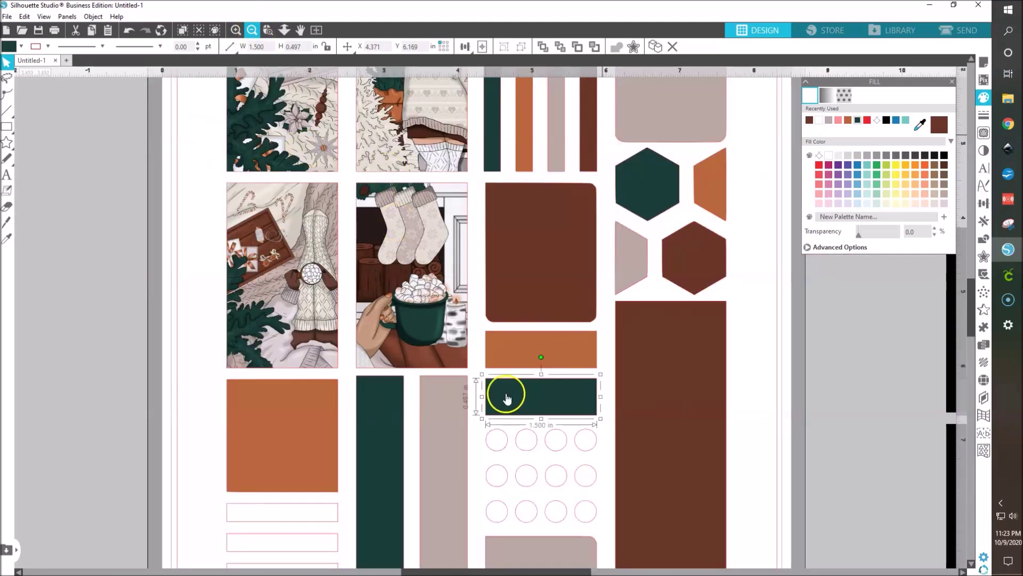
# Step: Fill the first circle of the top row, the second of the middle row and the third of the bottom row with the first strip's dark green
pyautogui.click(497, 451)
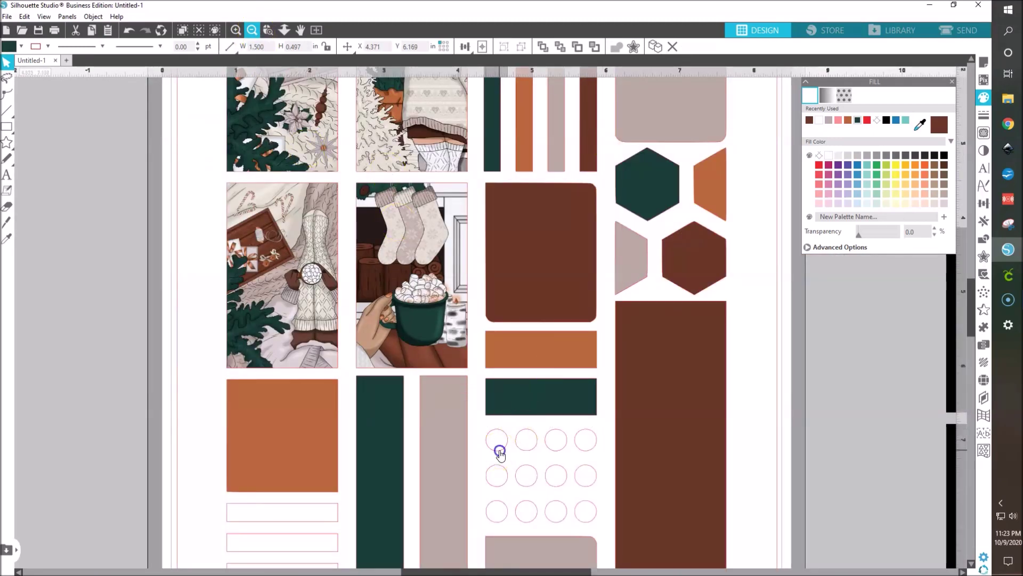
pyautogui.keyDown('shift'); pyautogui.click(525, 469); pyautogui.keyUp('shift')
pyautogui.keyDown('shift'); pyautogui.click(556, 506); pyautogui.keyUp('shift')
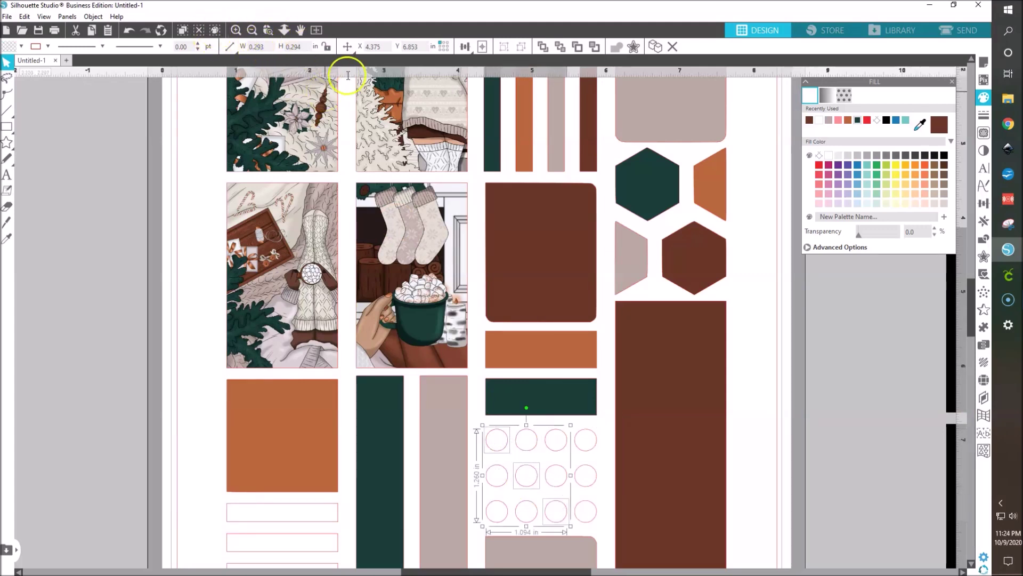
pyautogui.click(920, 124)
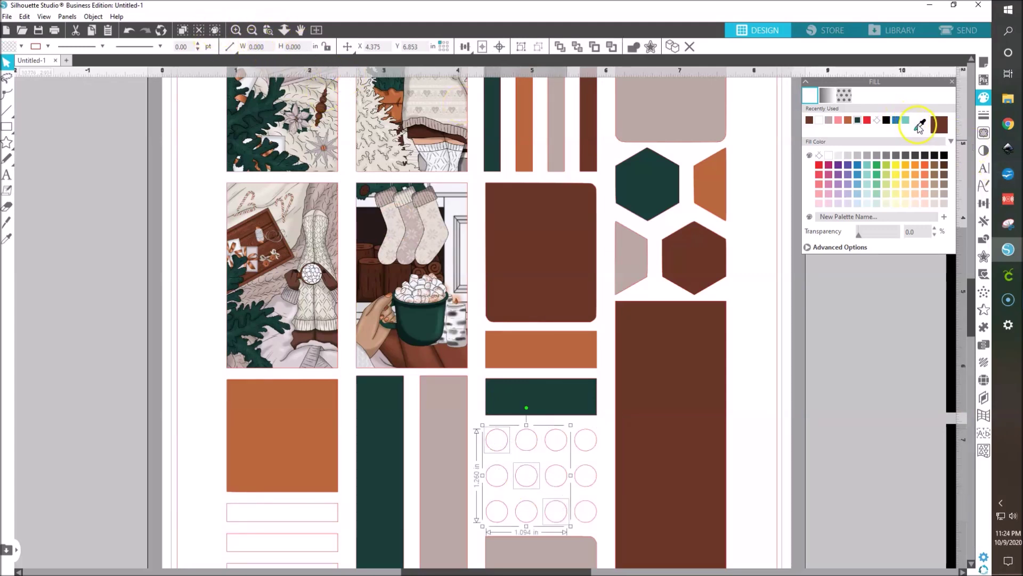
pyautogui.click(493, 121)
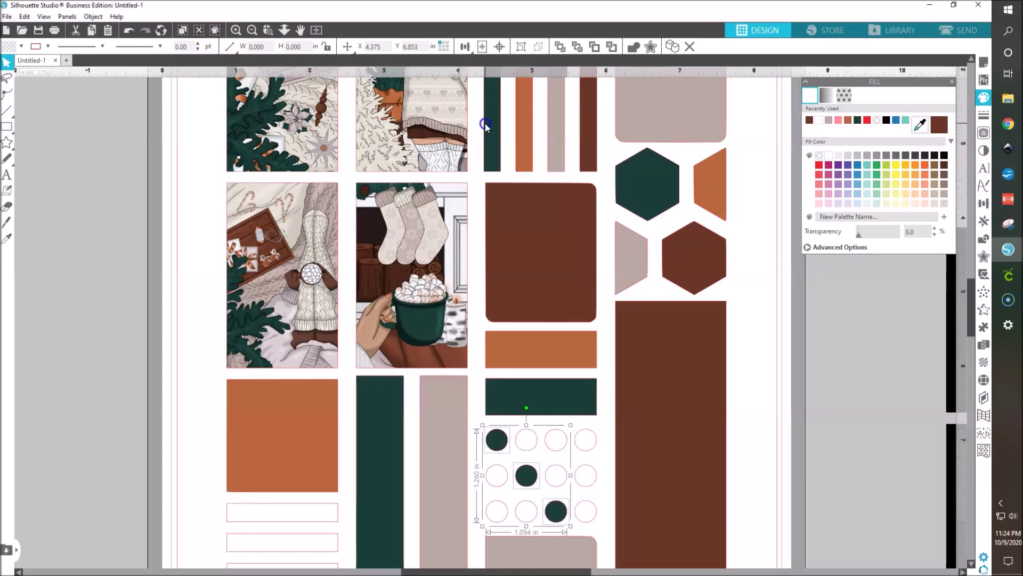
# Step: Fill the top row's second circle, the middle row's third and the bottom row's fourth with the second strip's rust orange
pyautogui.click(548, 466)
pyautogui.click(554, 468)
pyautogui.keyDown('shift'); pyautogui.click(555, 470); pyautogui.keyUp('shift')
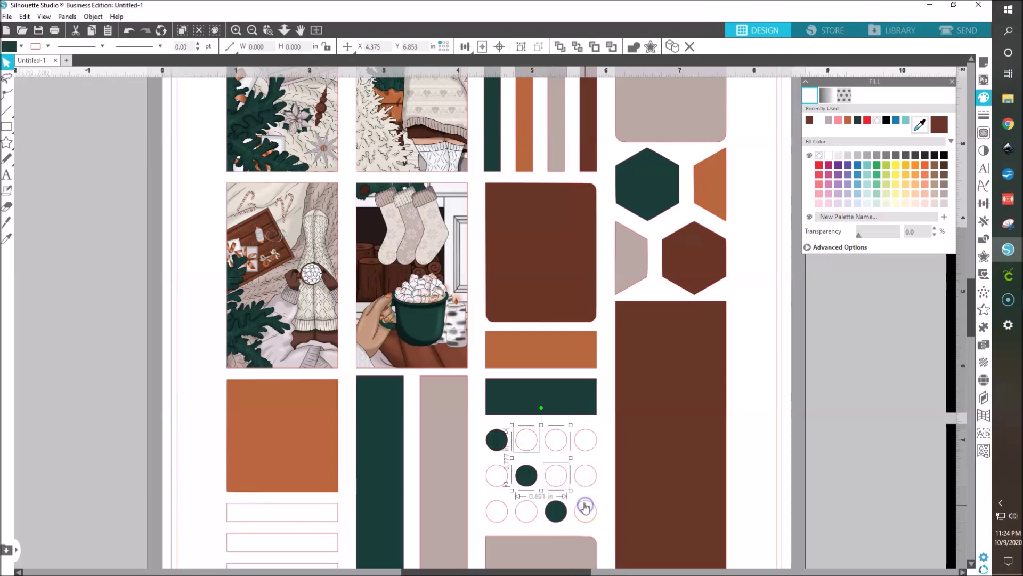
pyautogui.click(923, 122)
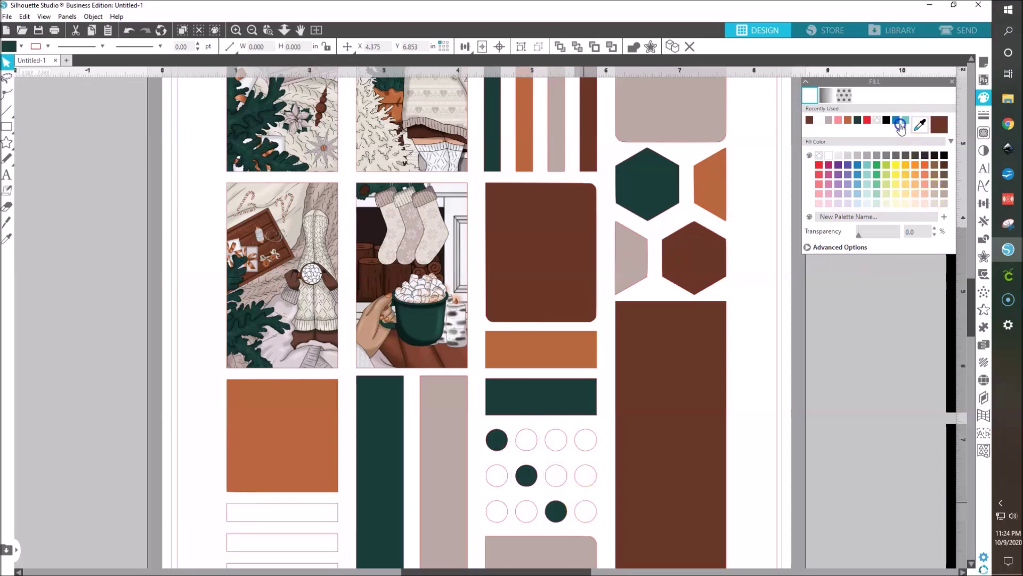
pyautogui.click(528, 125)
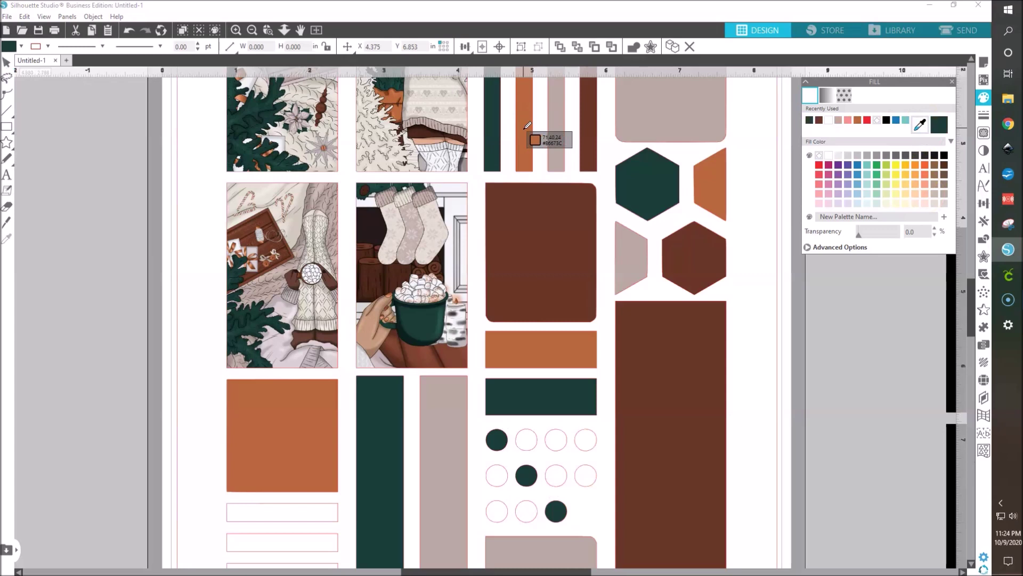
pyautogui.click(581, 483)
pyautogui.click(6, 62)
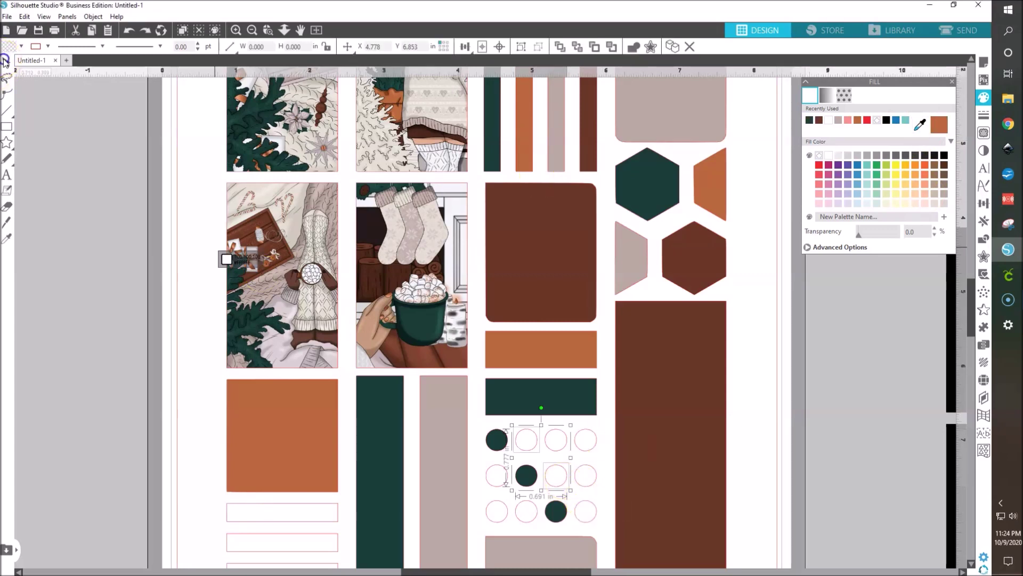
pyautogui.keyDown('shift'); pyautogui.click(599, 517); pyautogui.keyUp('shift')
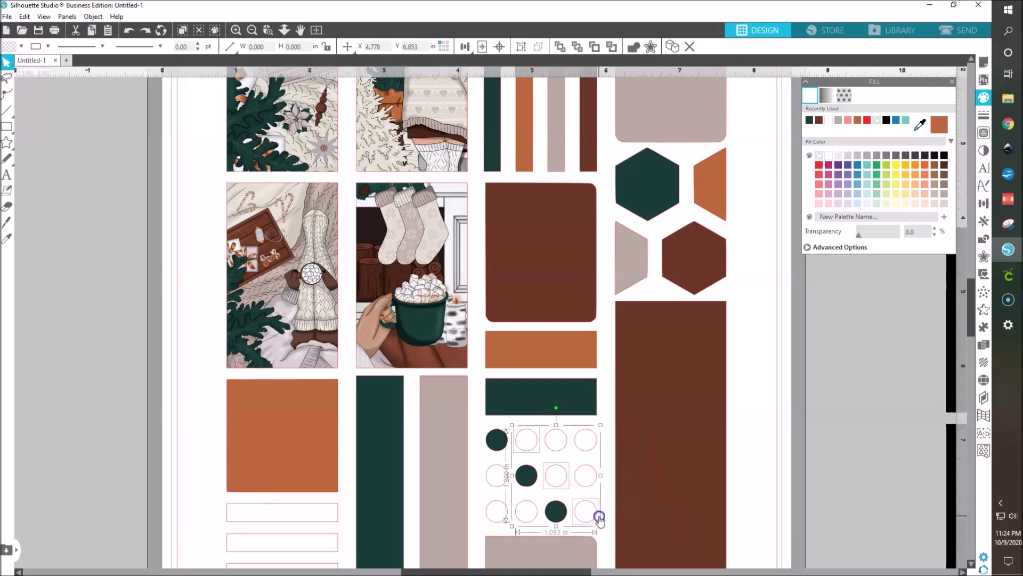
pyautogui.click(921, 127)
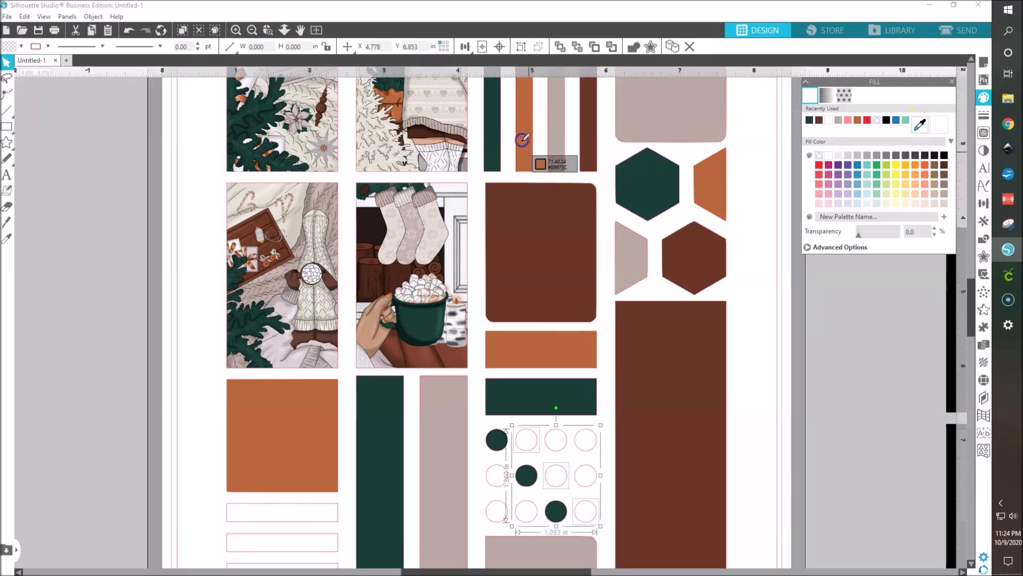
pyautogui.click(523, 139)
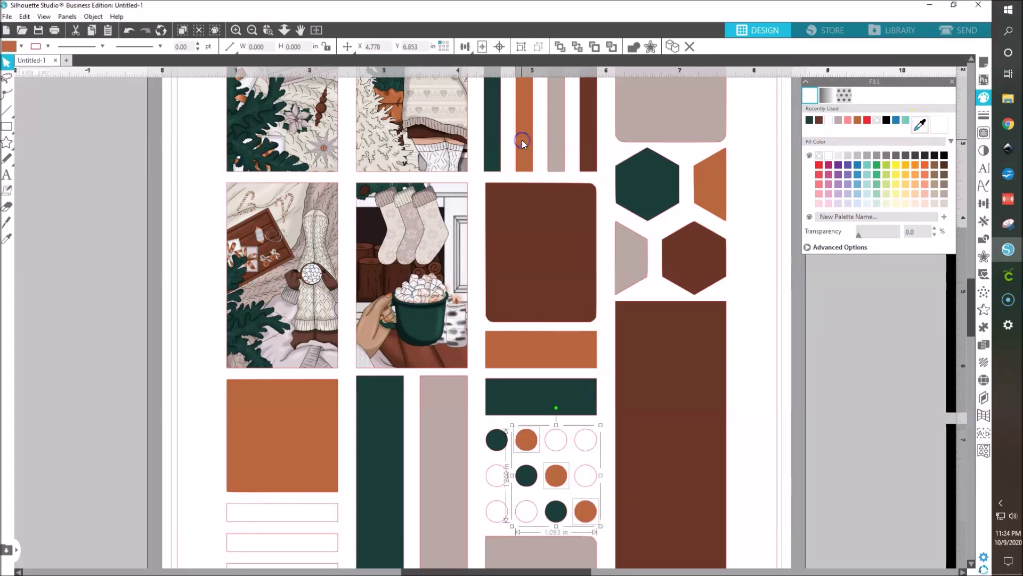
# Step: Try to fill the top row's third circle, the middle row's fourth and the bottom row's first with the third strip's taupe
pyautogui.click(564, 449)
pyautogui.click(576, 471)
pyautogui.keyDown('shift'); pyautogui.click(506, 514); pyautogui.keyUp('shift')
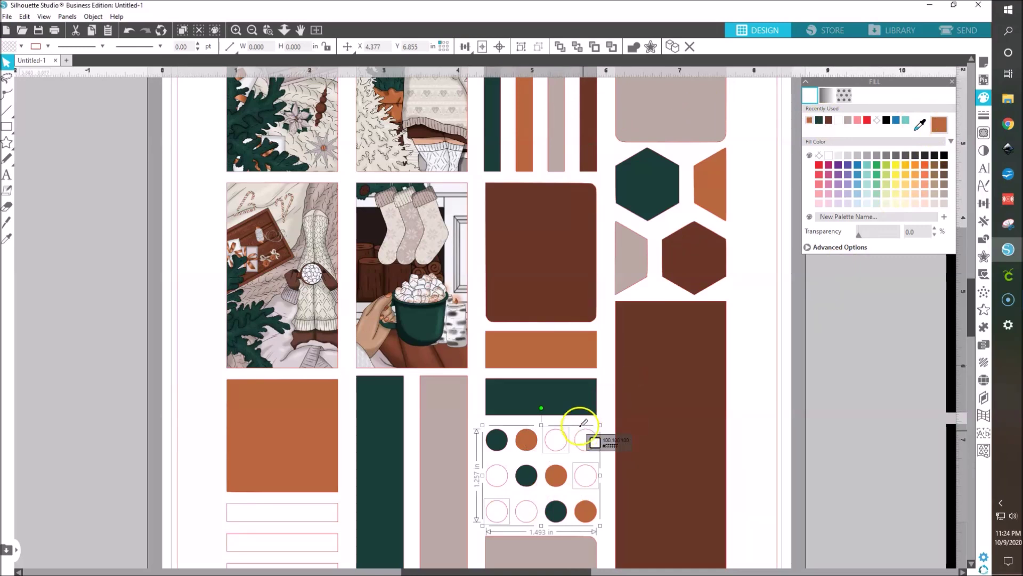
pyautogui.click(556, 160)
pyautogui.click(558, 153)
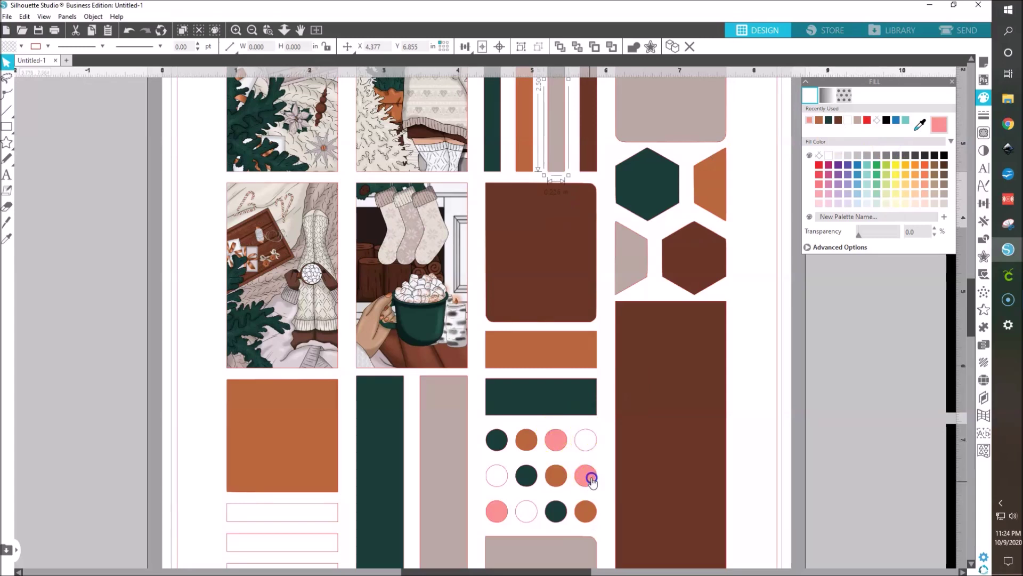
pyautogui.keyDown('shift'); pyautogui.click(556, 440); pyautogui.keyUp('shift')
pyautogui.click(591, 478)
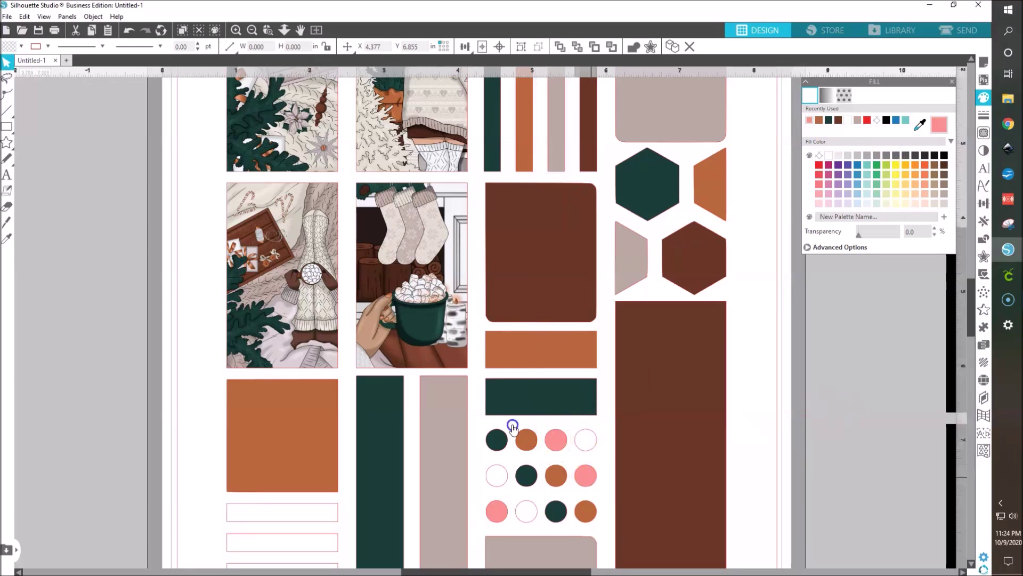
pyautogui.moveTo(555, 438); pyautogui.dragTo(579, 476)
pyautogui.click(579, 475)
pyautogui.click(562, 441)
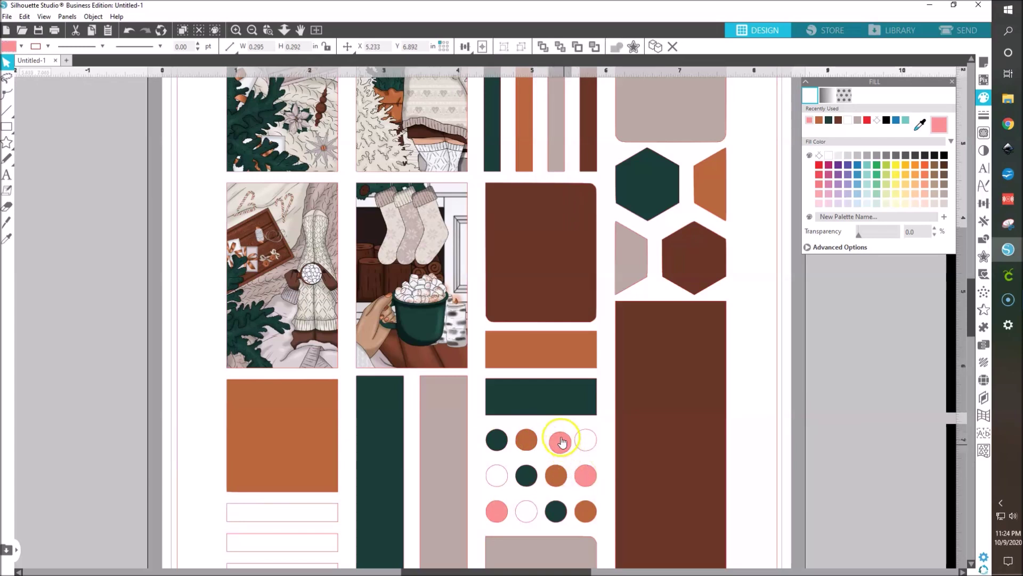
pyautogui.hotkey('ctrl', 'z')
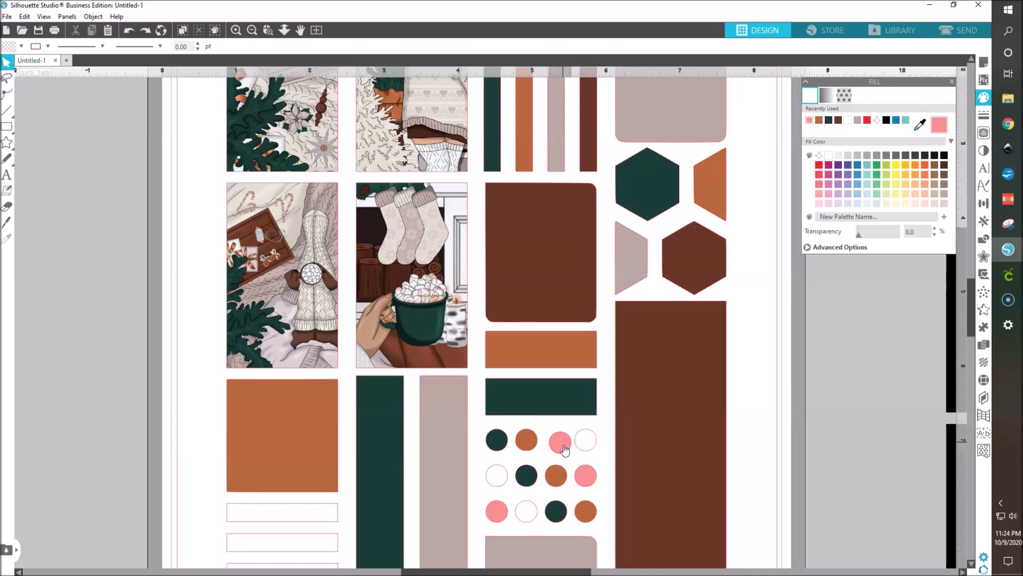
# Step: Recolour the three pink circles with the taupe sampled from the third strip
pyautogui.click(557, 443)
pyautogui.keyDown('shift'); pyautogui.click(586, 475); pyautogui.keyUp('shift')
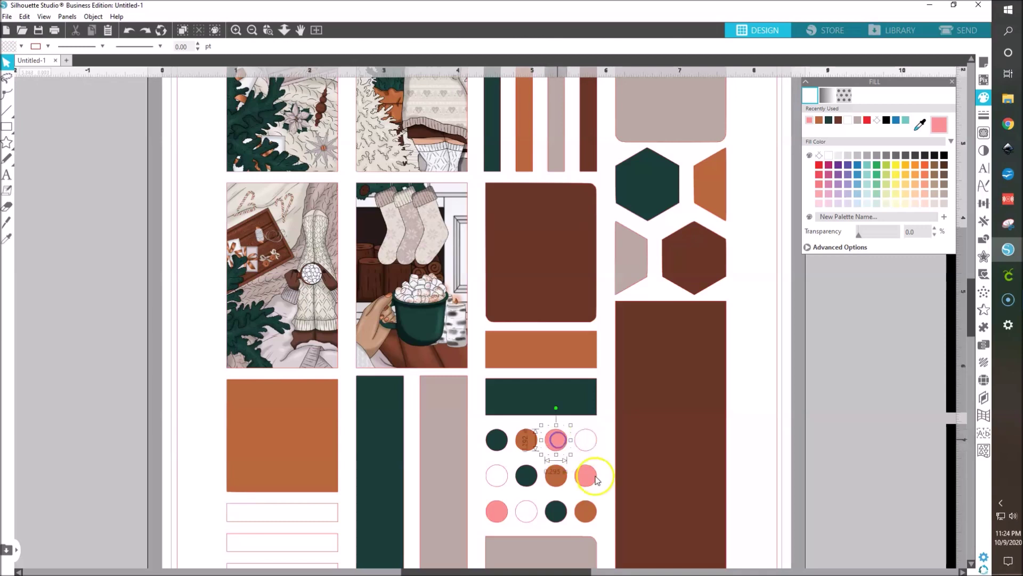
pyautogui.keyDown('shift'); pyautogui.click(504, 513); pyautogui.keyUp('shift')
pyautogui.click(918, 125)
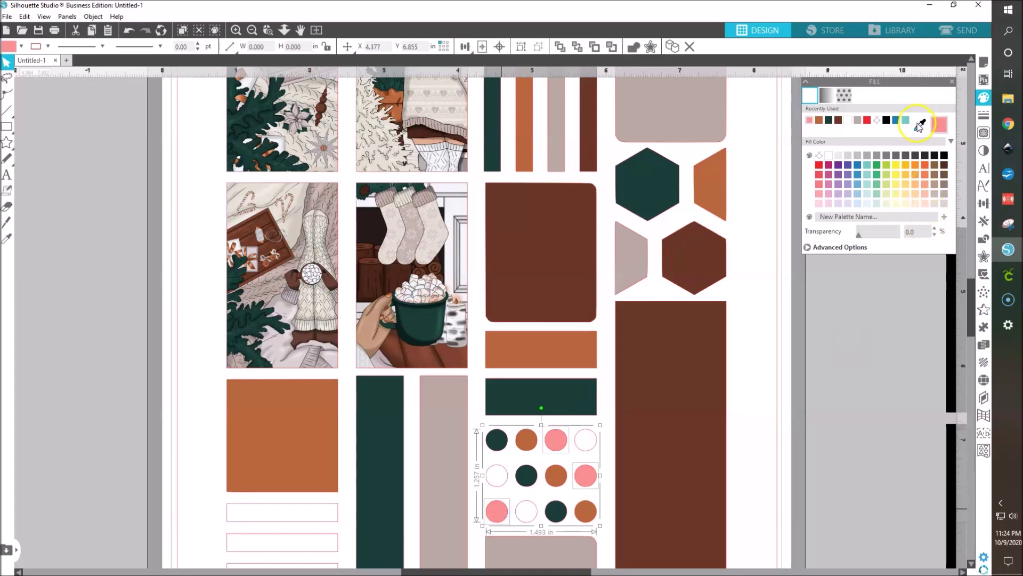
pyautogui.click(556, 127)
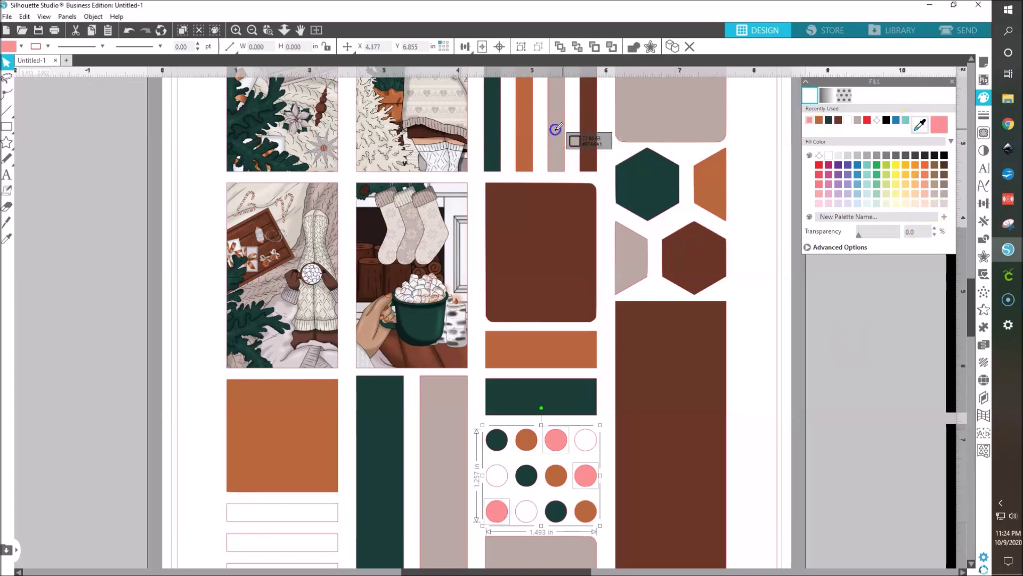
# Step: Fill the remaining three empty circles, one in each row, with the fourth strip's dark brown
pyautogui.click(598, 447)
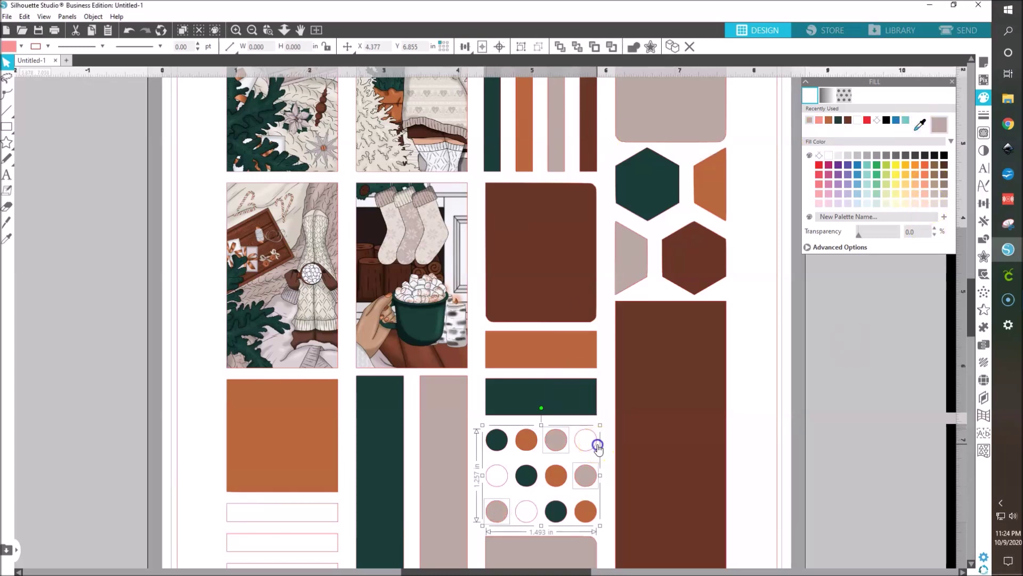
pyautogui.keyDown('shift'); pyautogui.click(496, 479); pyautogui.keyUp('shift')
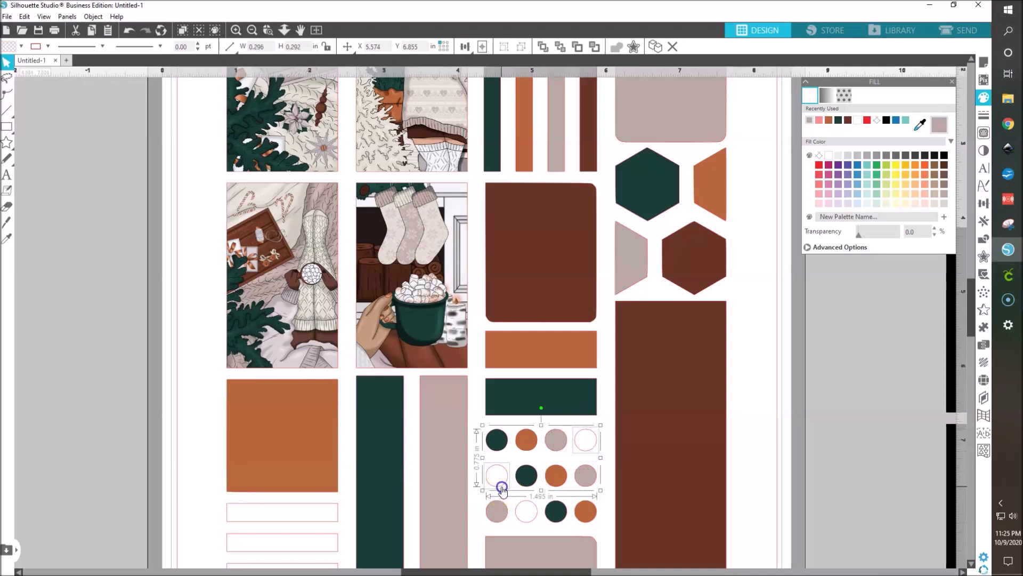
pyautogui.keyDown('shift'); pyautogui.click(521, 511); pyautogui.keyUp('shift')
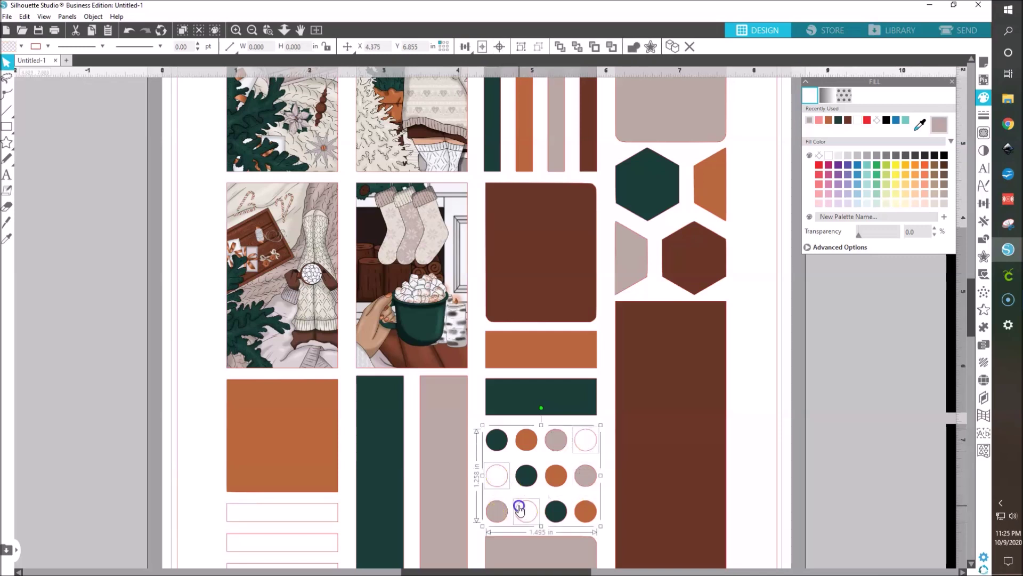
pyautogui.click(920, 123)
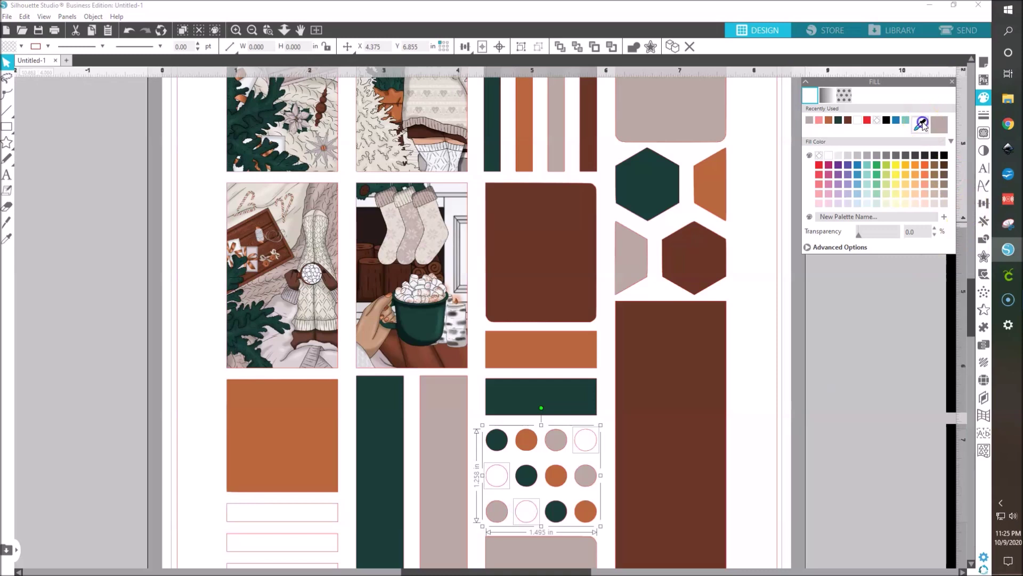
pyautogui.click(590, 129)
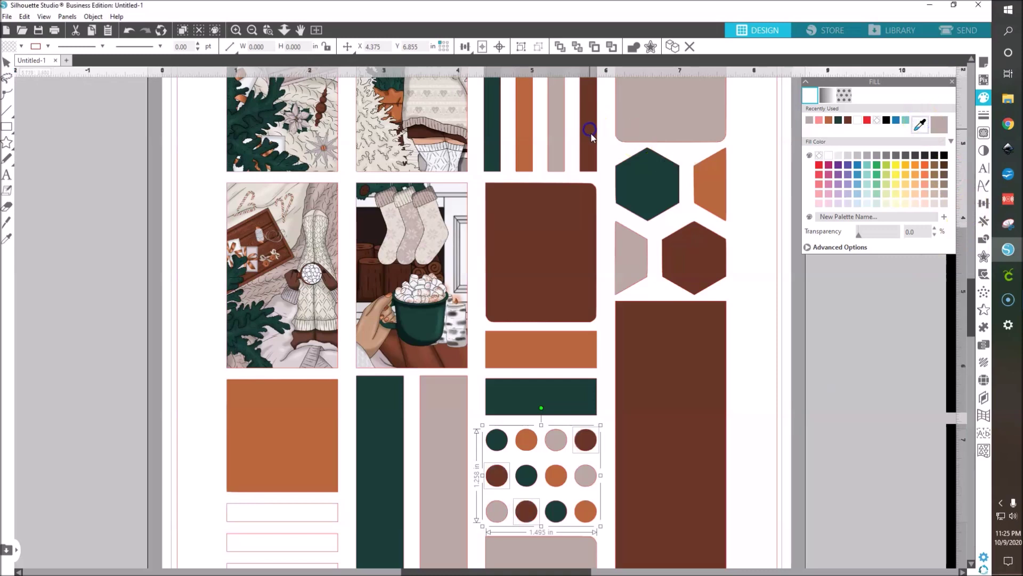
pyautogui.click(194, 367)
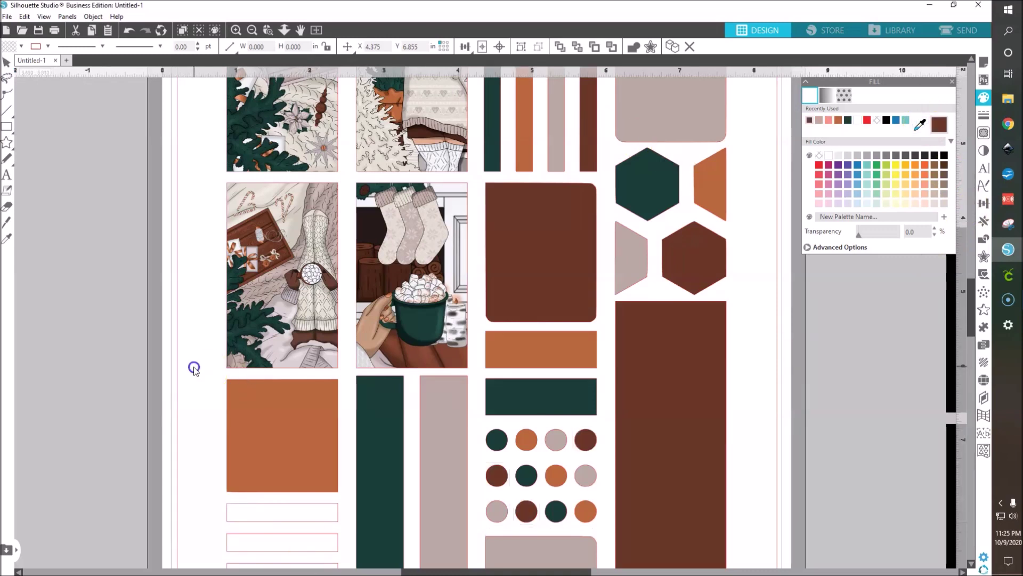
# Step: Combine the six empty thin strips below the orange square into one compound path and fill it with the rose gold glitter image
pyautogui.scroll(-1, 194, 368)
pyautogui.scroll(-6, 194, 368)
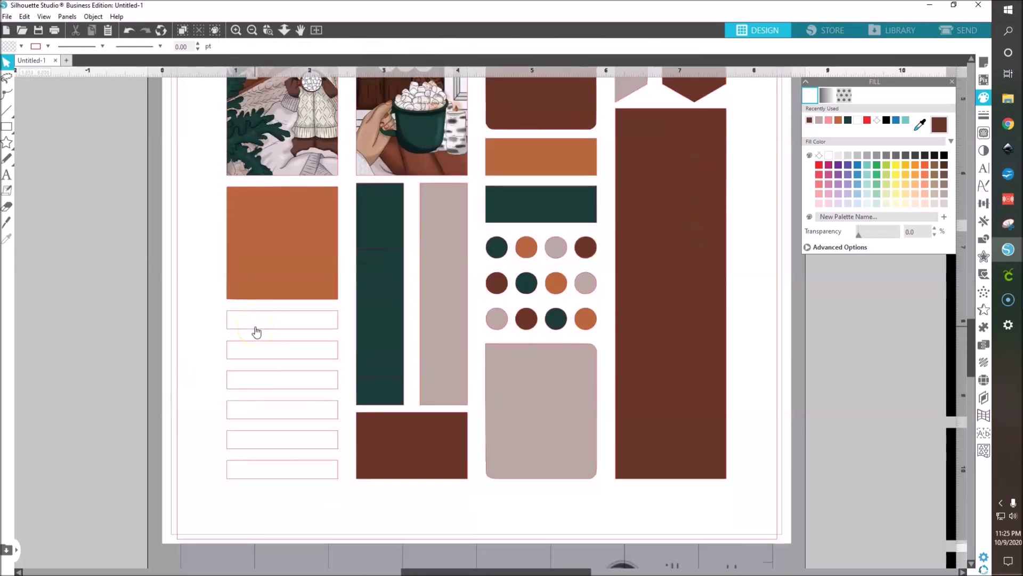
pyautogui.click(256, 332)
pyautogui.keyDown('shift'); pyautogui.click(260, 343); pyautogui.keyUp('shift')
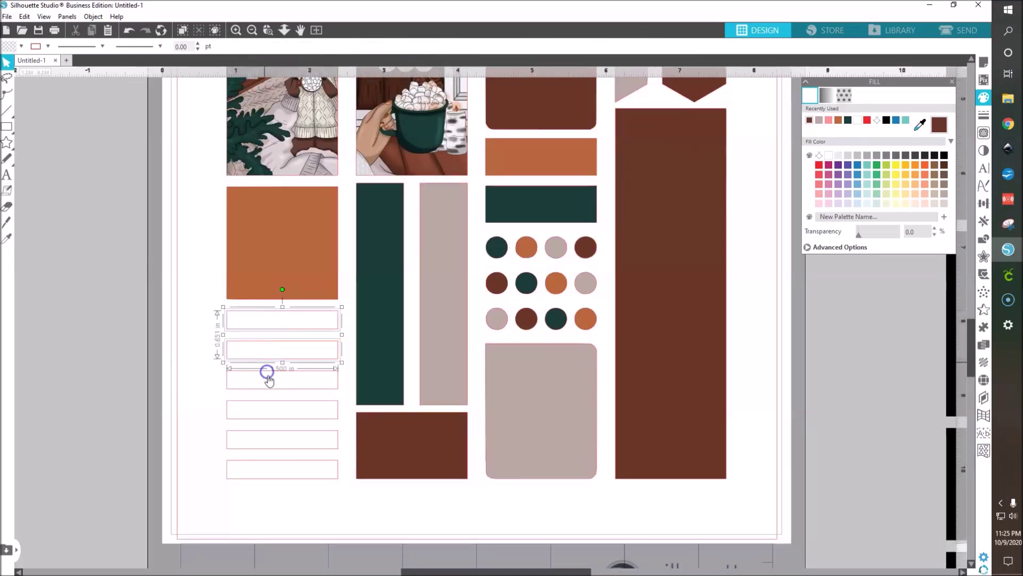
pyautogui.keyDown('shift'); pyautogui.click(266, 374); pyautogui.keyUp('shift')
pyautogui.keyDown('shift'); pyautogui.click(277, 409); pyautogui.keyUp('shift')
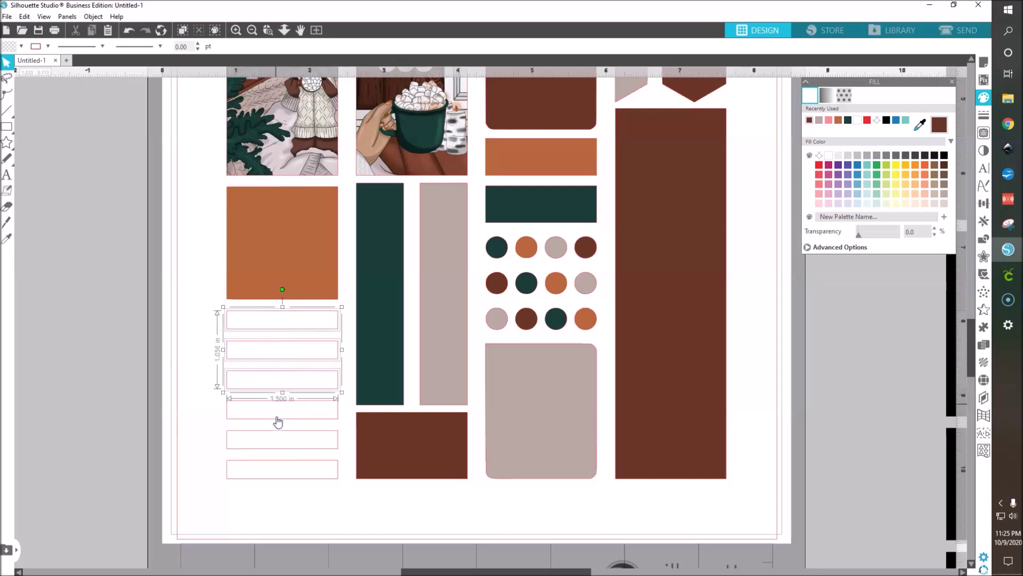
pyautogui.keyDown('shift'); pyautogui.click(283, 450); pyautogui.keyUp('shift')
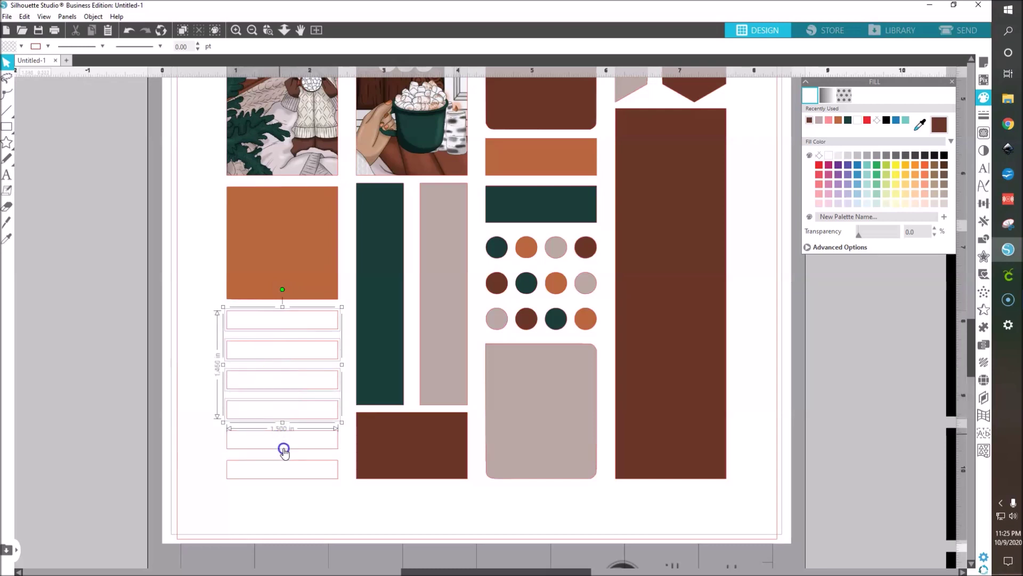
pyautogui.keyDown('shift'); pyautogui.click(290, 478); pyautogui.keyUp('shift')
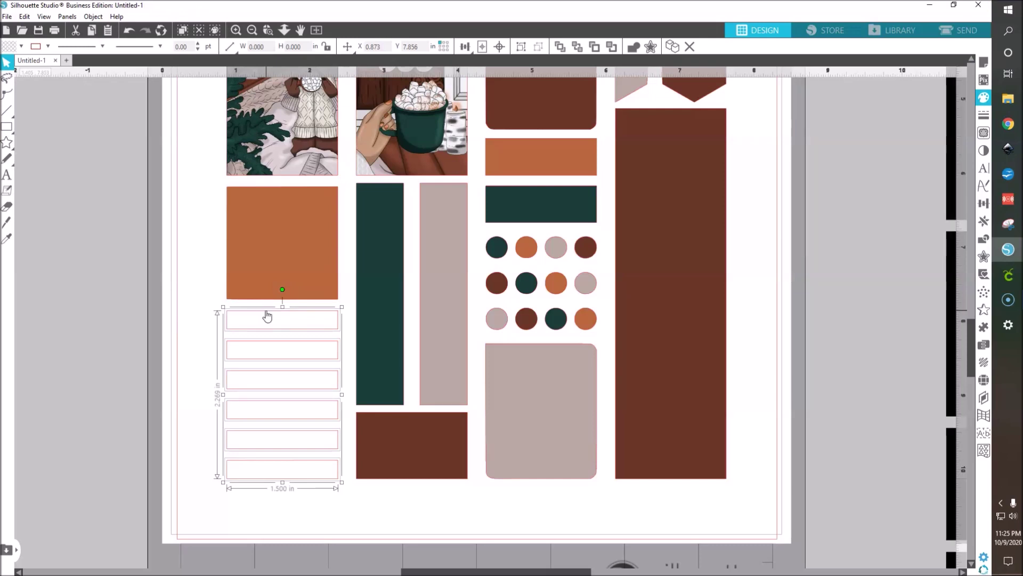
pyautogui.rightClick(268, 315)
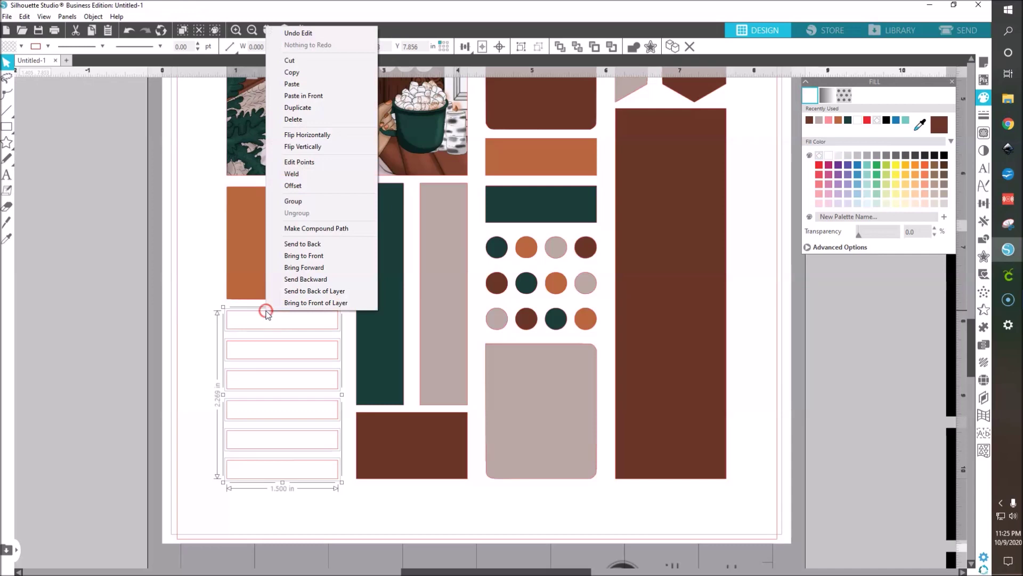
pyautogui.click(298, 228)
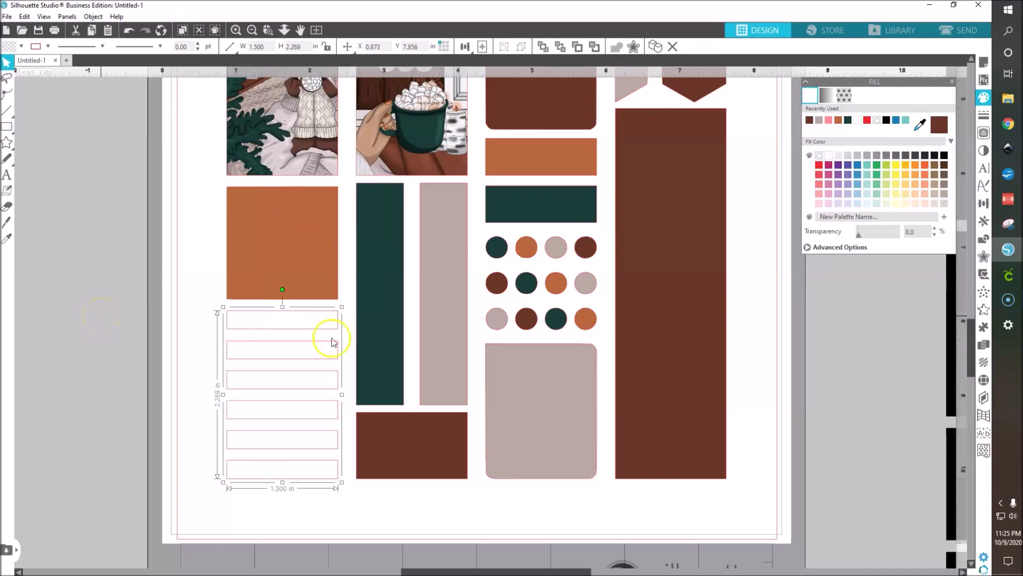
pyautogui.click(1007, 99)
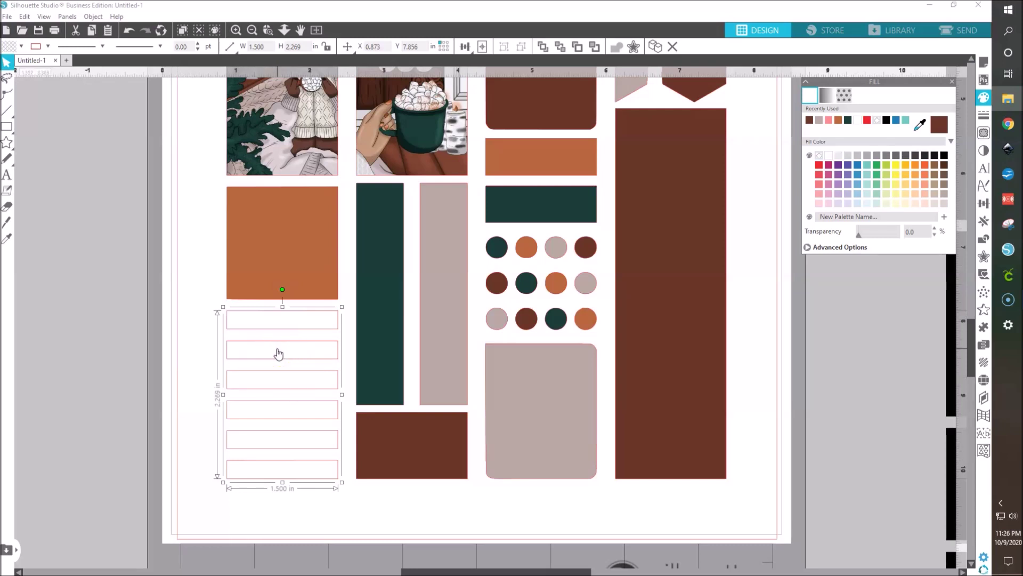
pyautogui.click(17, 558)
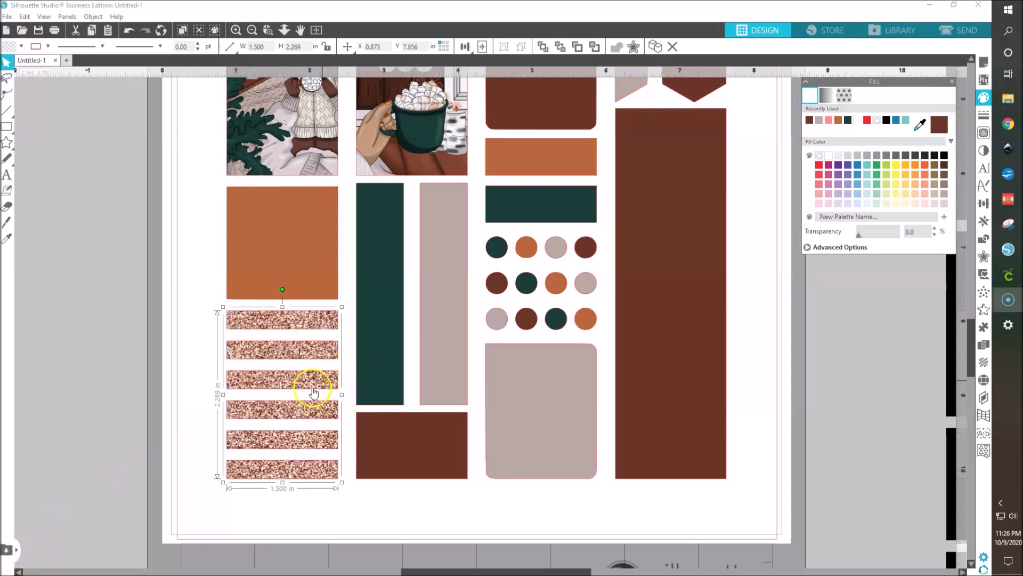
# Step: Center the five sixteenths designs overlay template on the page and bring it to the front of the filled boxes
pyautogui.click(253, 36)
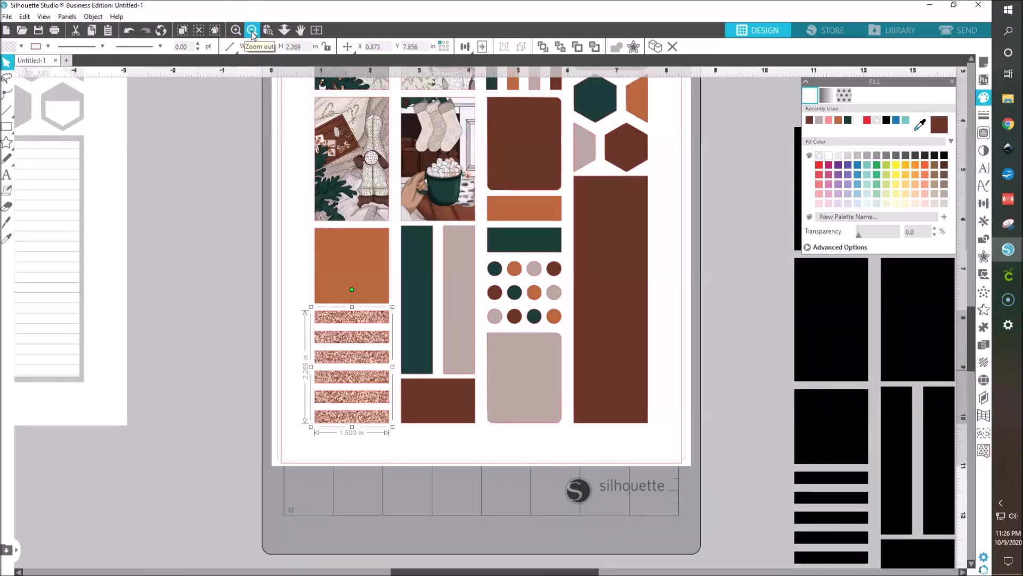
pyautogui.click(253, 35)
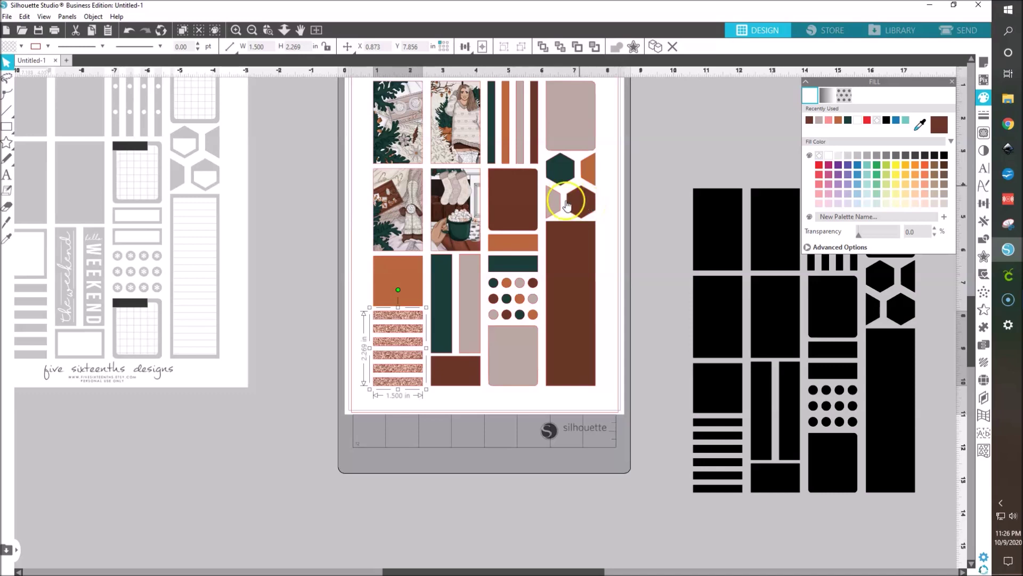
pyautogui.click(238, 301)
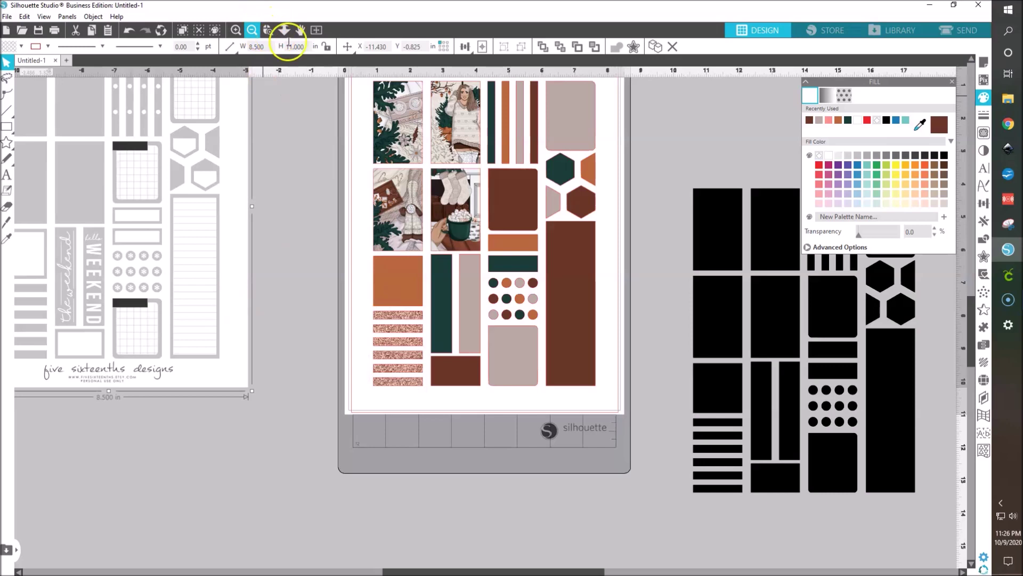
pyautogui.click(482, 47)
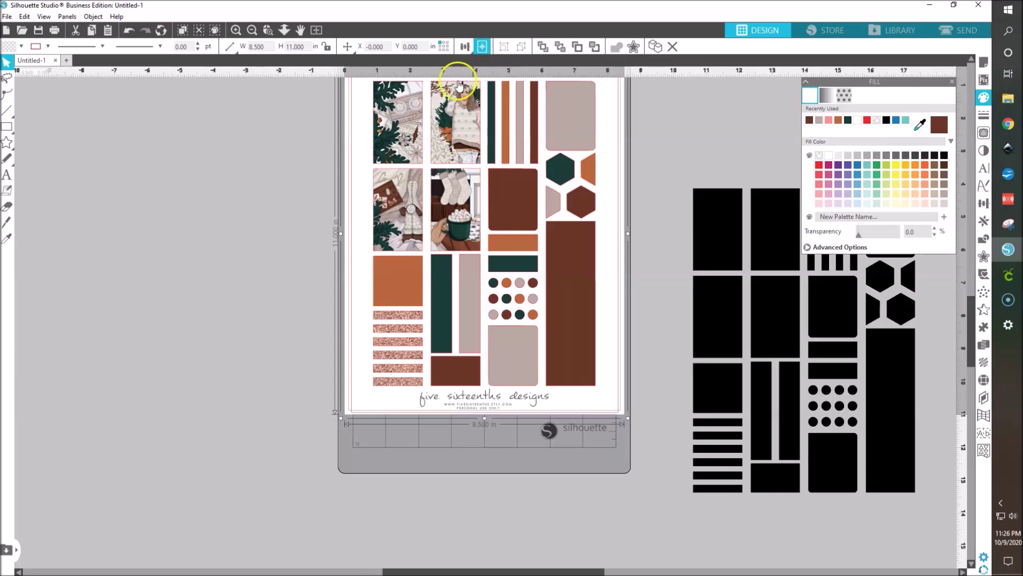
pyautogui.rightClick(615, 406)
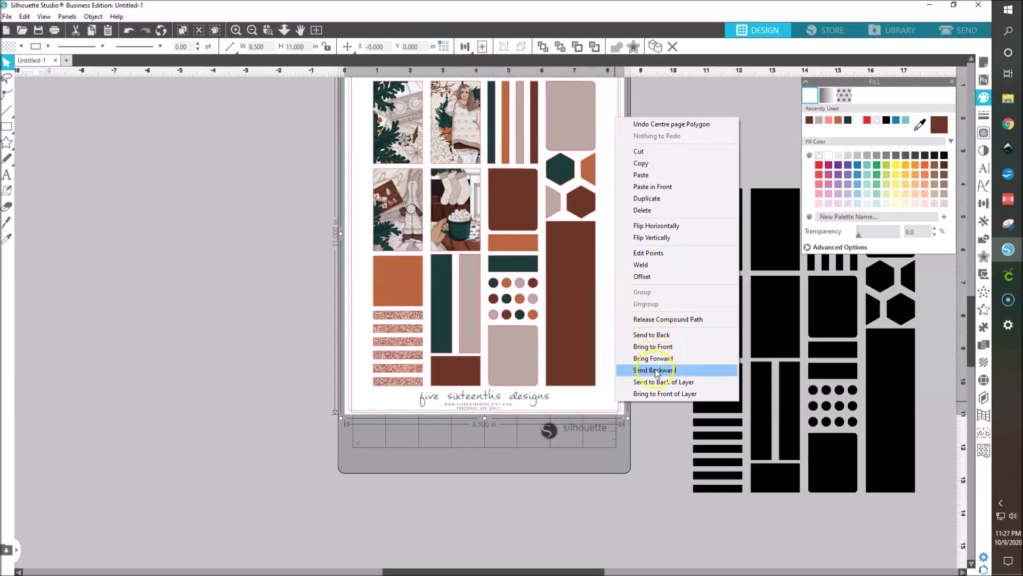
pyautogui.click(655, 346)
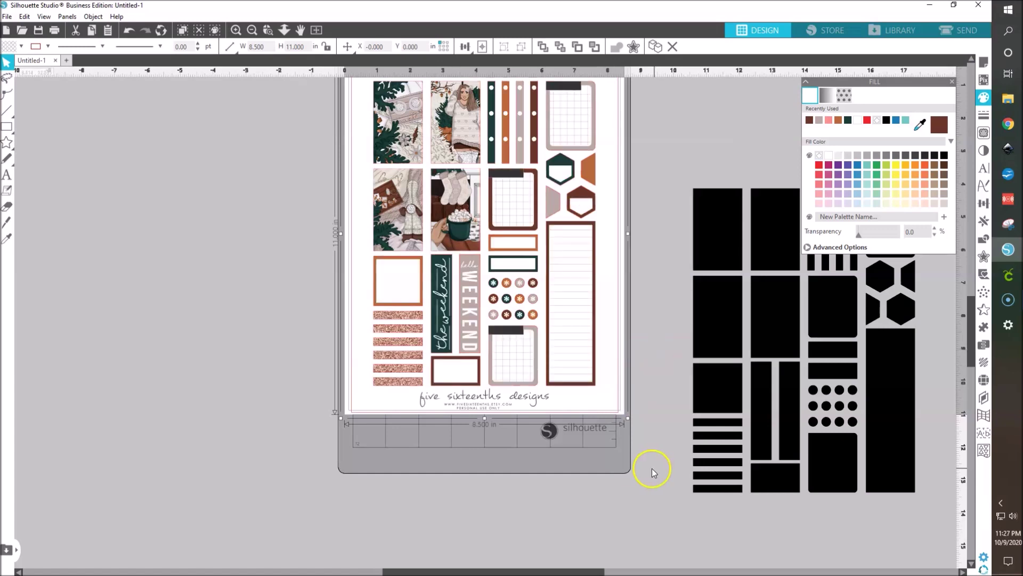
pyautogui.click(274, 423)
pyautogui.scroll(2, 274, 420)
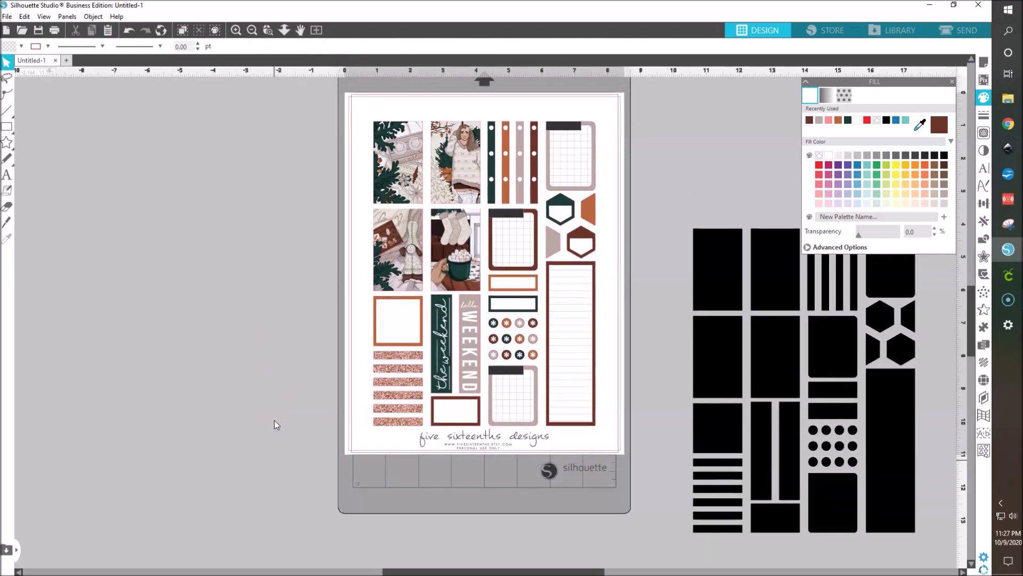
pyautogui.scroll(1, 274, 421)
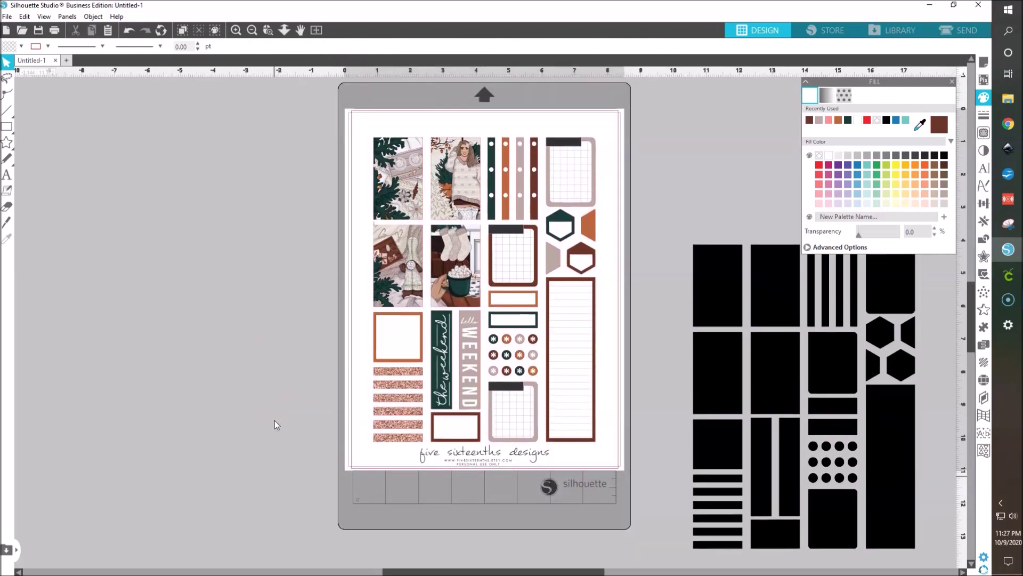
# Step: Turn on registration marks in the page setup
pyautogui.click(985, 76)
pyautogui.click(985, 63)
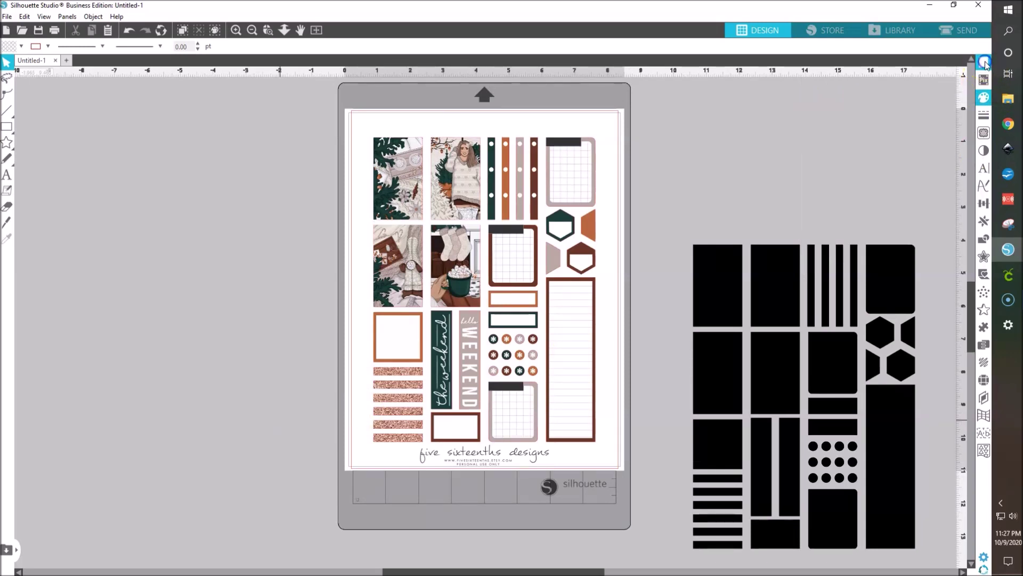
pyautogui.click(905, 104)
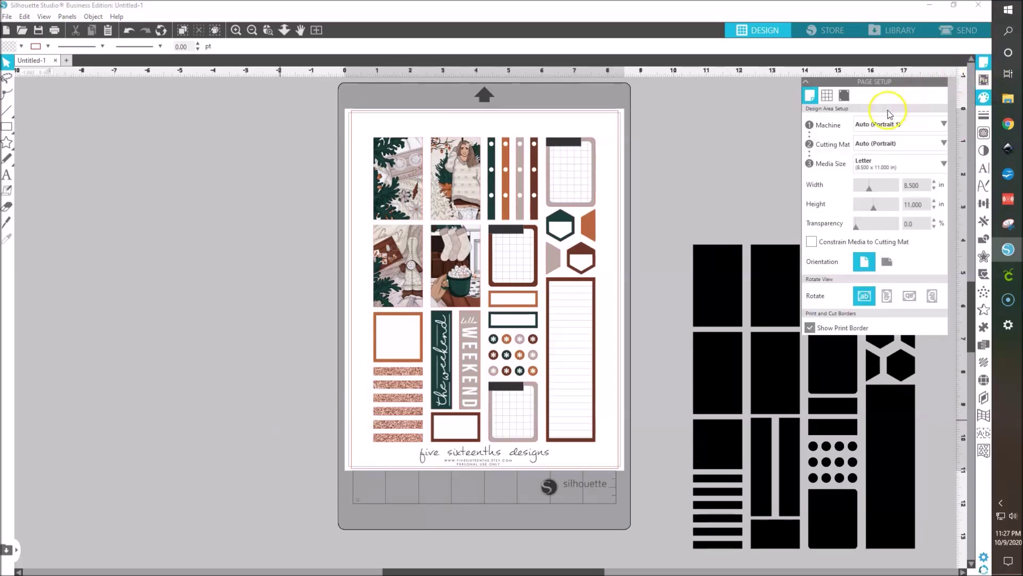
pyautogui.click(843, 96)
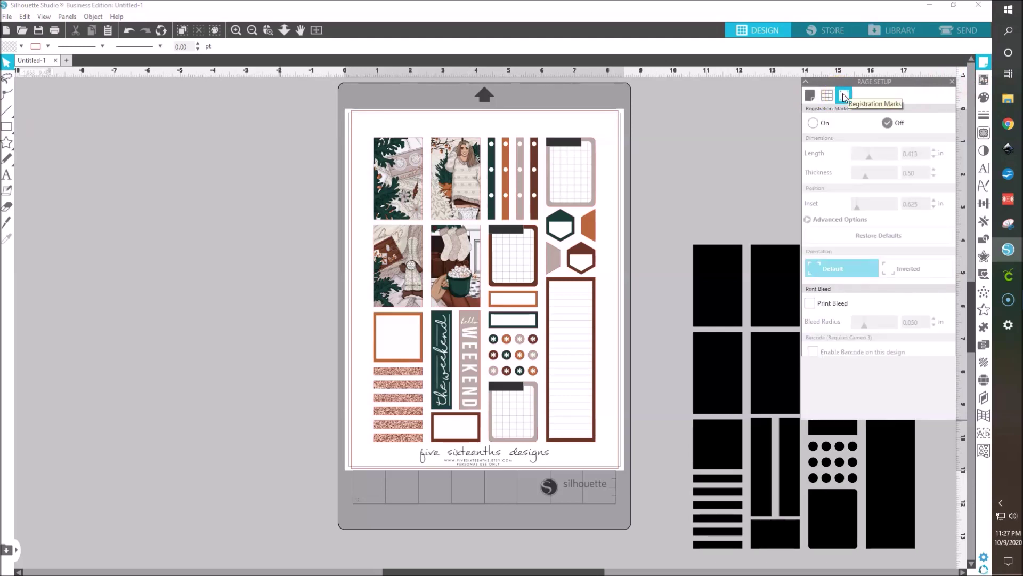
pyautogui.click(813, 123)
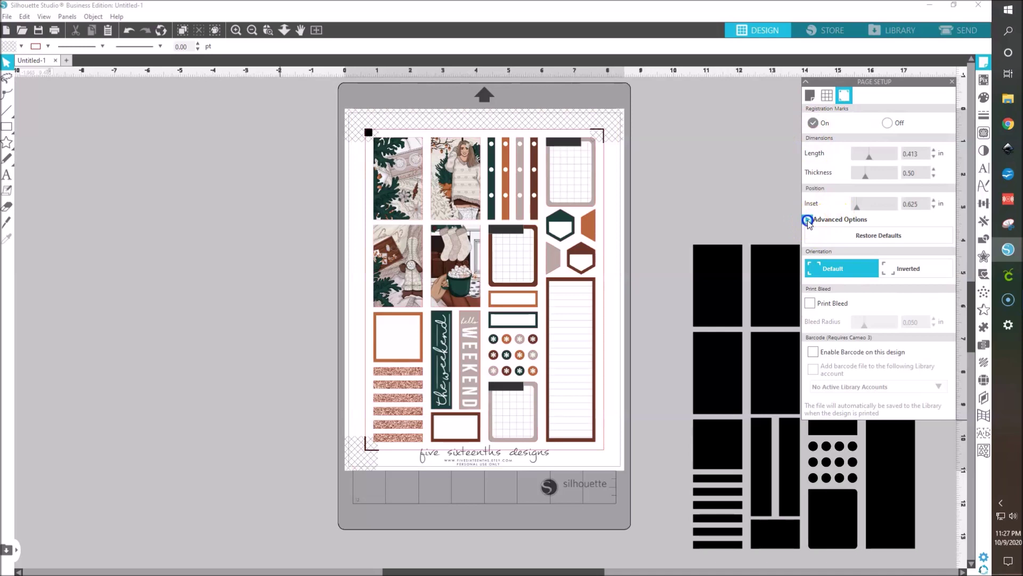
# Step: Set the left, top, right and bottom insets of the registration marks to 0.394 in
pyautogui.click(807, 219)
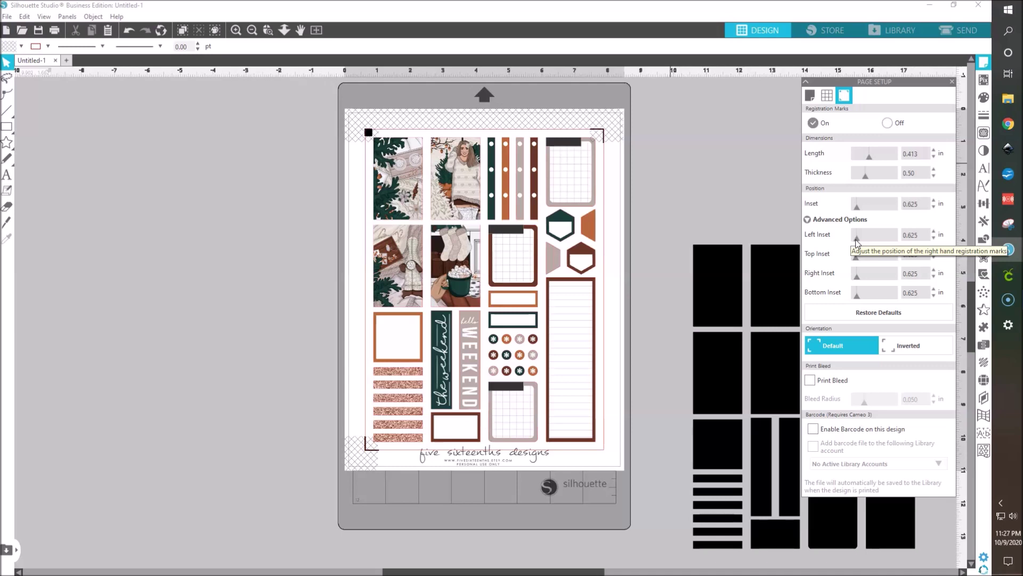
pyautogui.moveTo(856, 241); pyautogui.dragTo(780, 243)
pyautogui.moveTo(858, 267); pyautogui.dragTo(741, 264)
pyautogui.moveTo(857, 275); pyautogui.dragTo(759, 302)
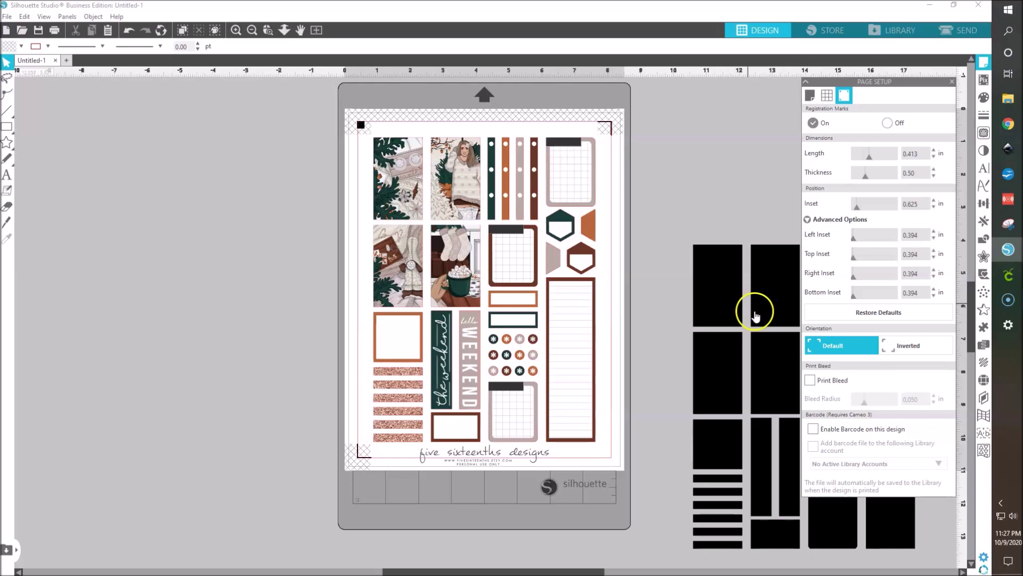
# Step: Switch to the send view, set up cutting by line color, and select the red line color's settings
pyautogui.click(947, 32)
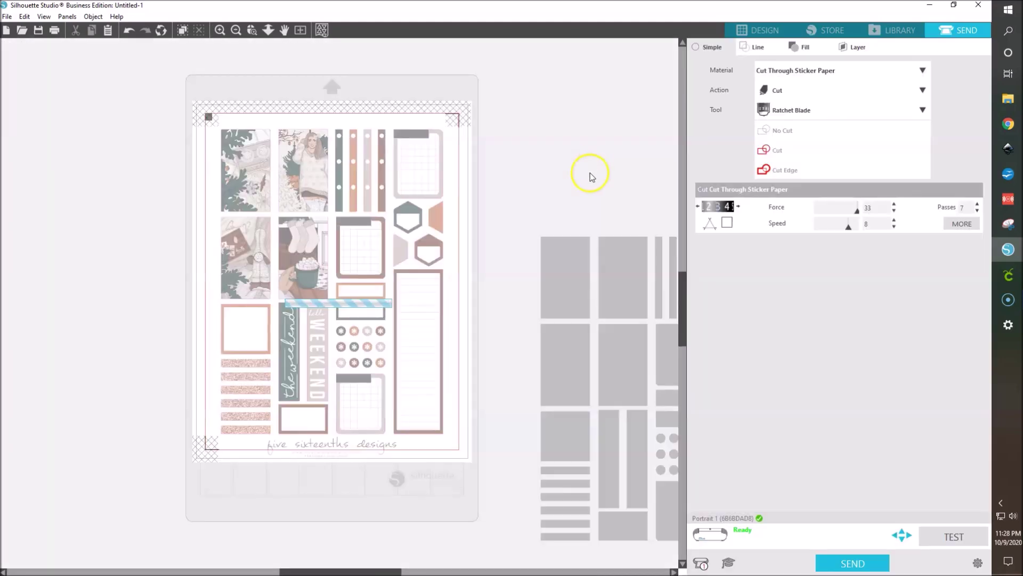
pyautogui.click(760, 53)
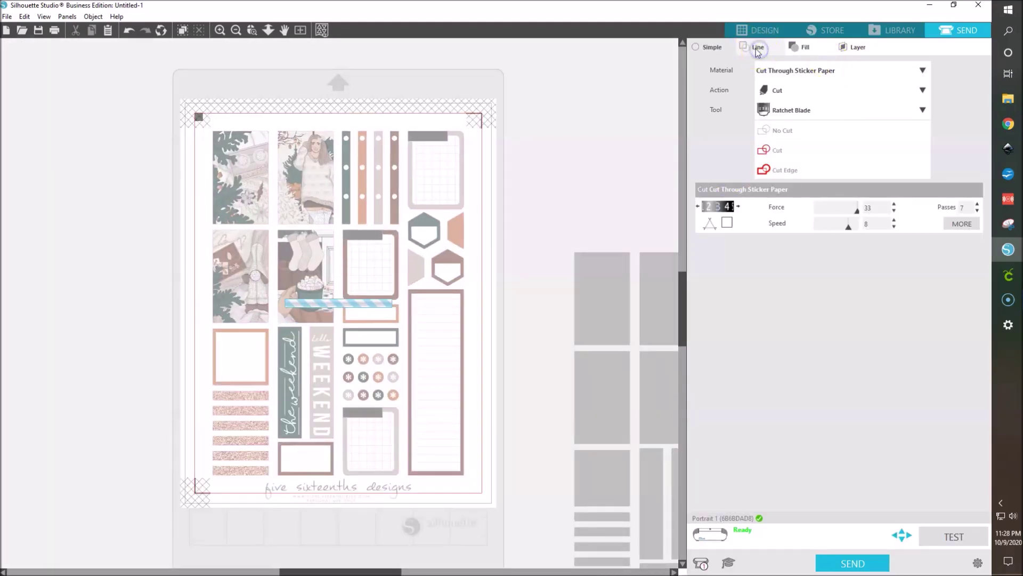
pyautogui.click(749, 112)
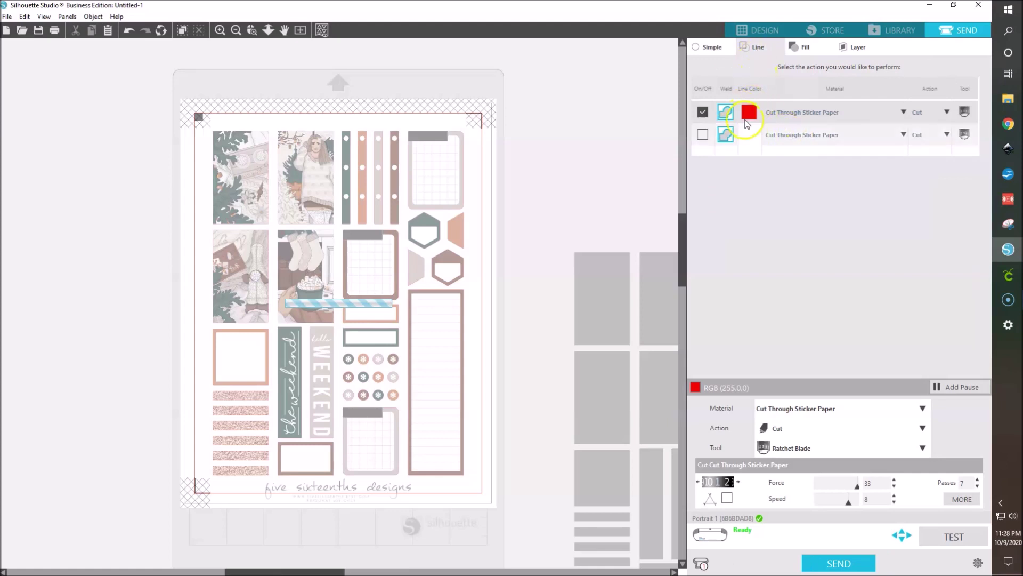